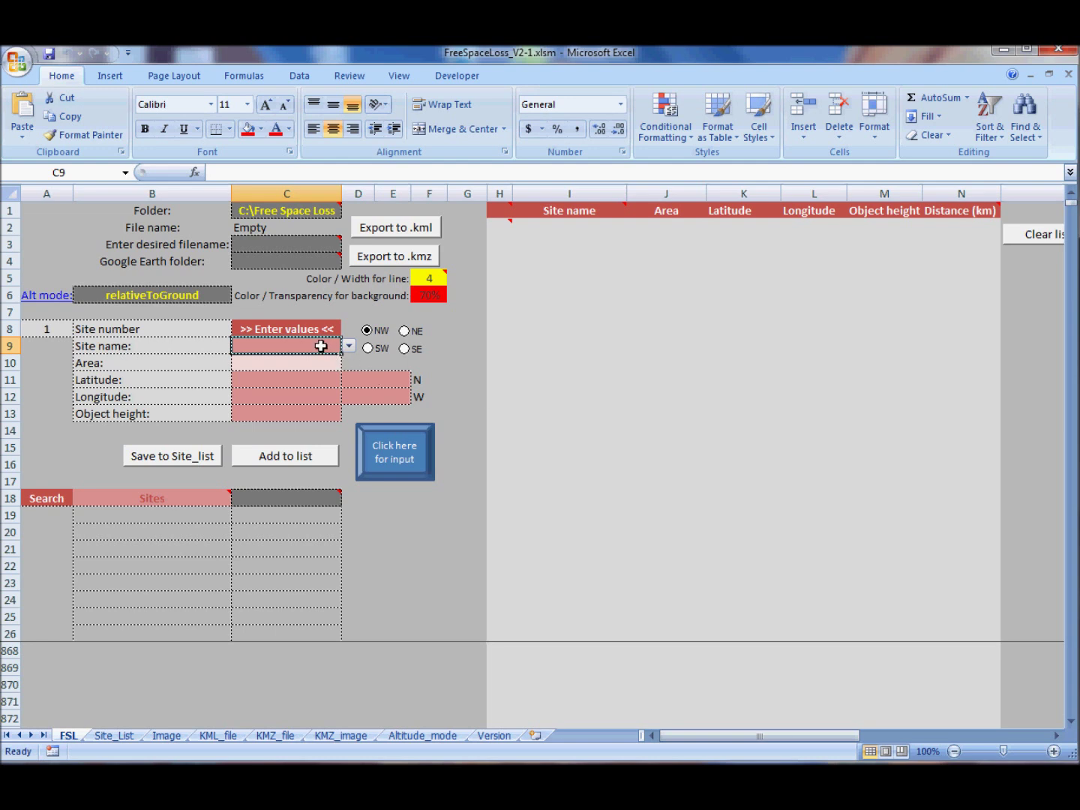
- Select the empty site input cells C9:C13 on the FSL sheet
drag(321, 347, 319, 415)
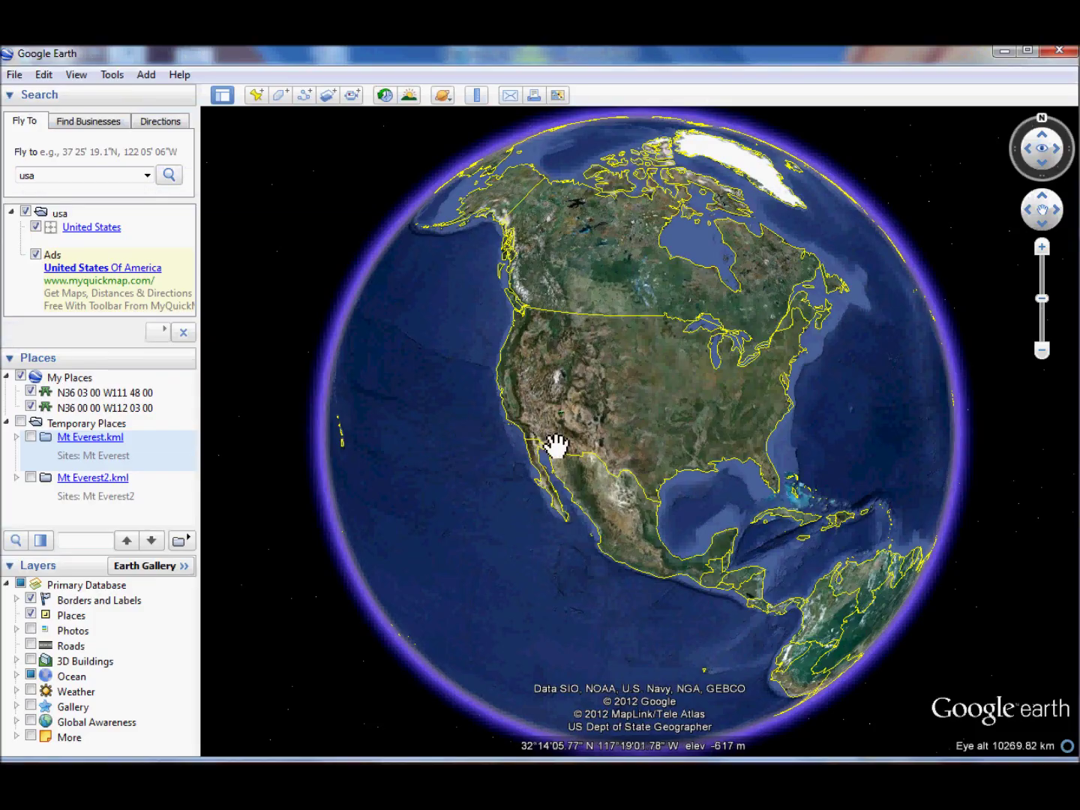
- Zoom and pan the Google Earth globe in close over the Grand Canyon
scroll(555, 447, up, 5)
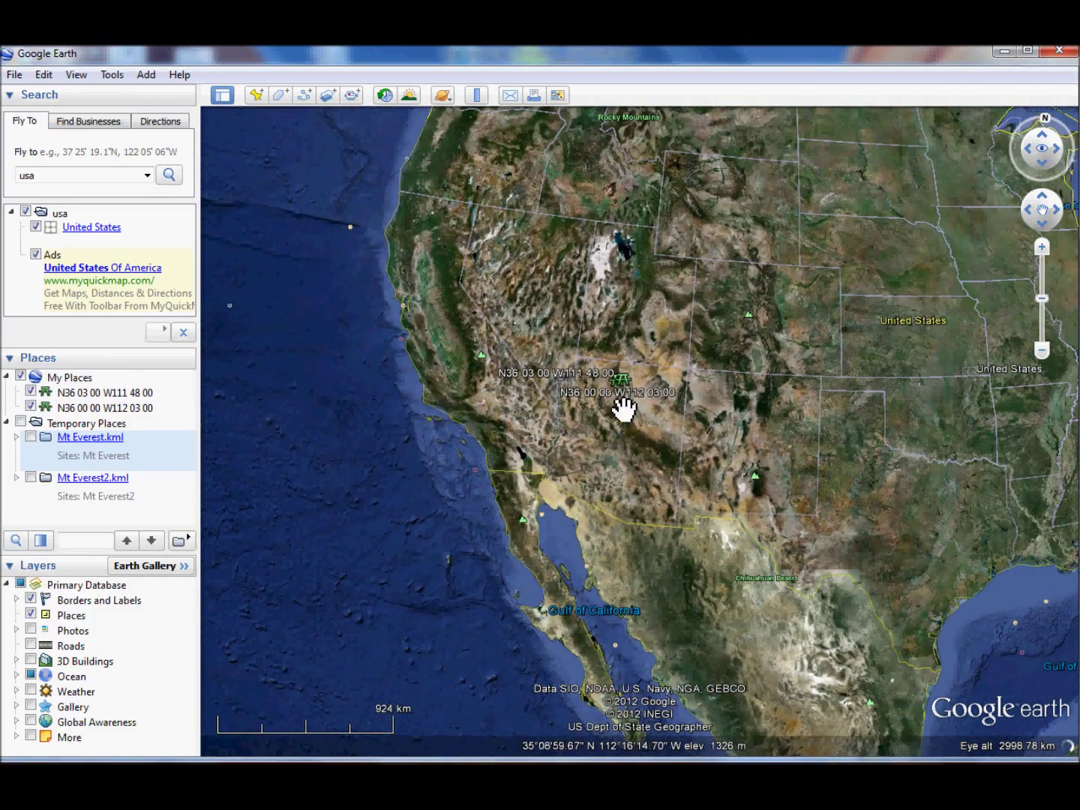
scroll(622, 410, up, 6)
scroll(515, 224, up, 3)
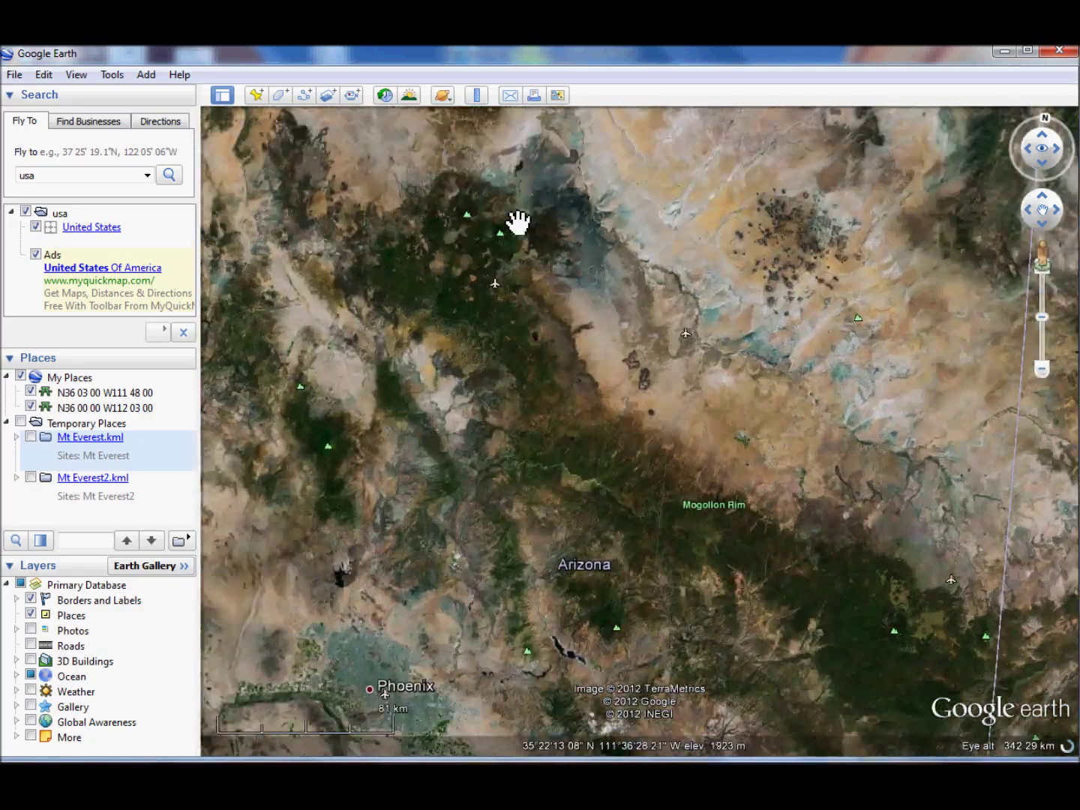
drag(515, 225, 776, 748)
scroll(745, 662, up, 2)
drag(746, 662, 646, 428)
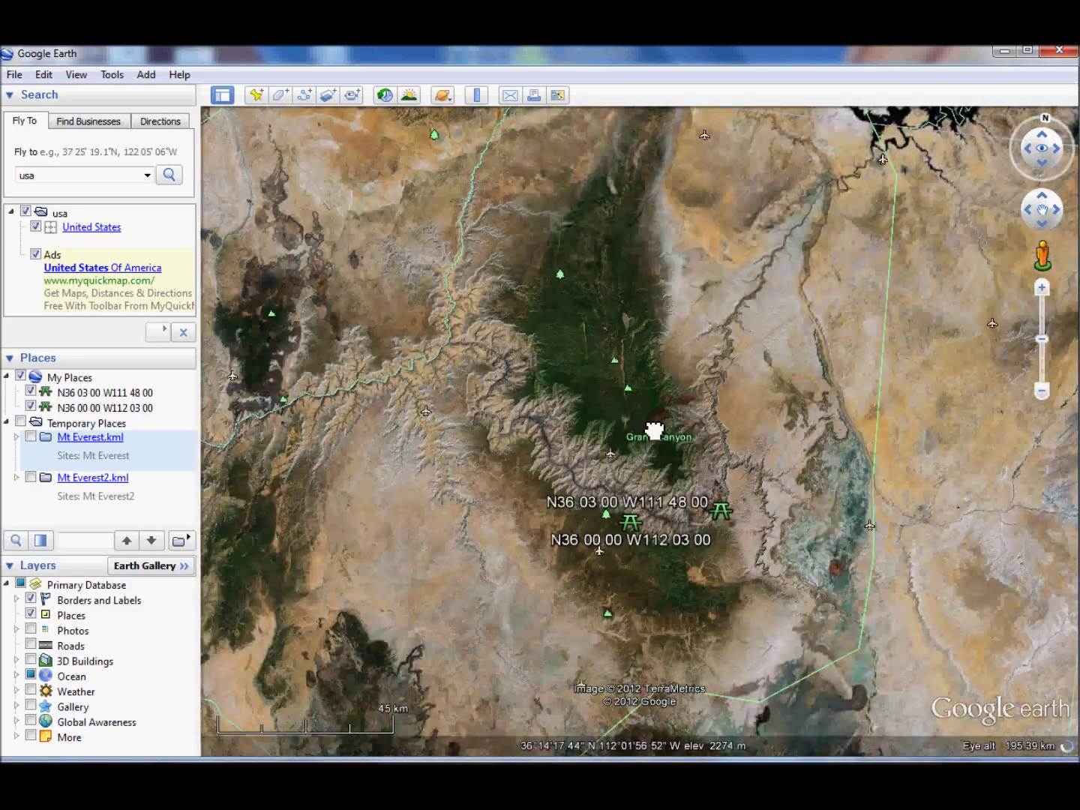
scroll(657, 480, up, 4)
scroll(654, 473, up, 4)
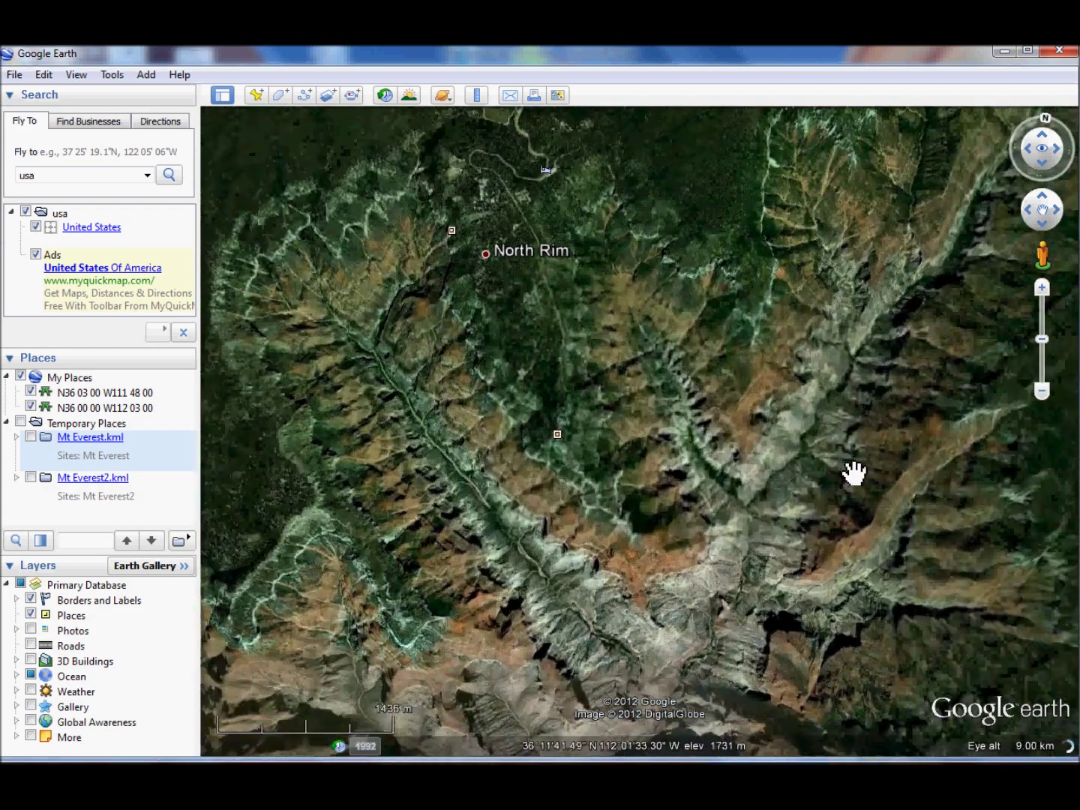
drag(854, 474, 683, 492)
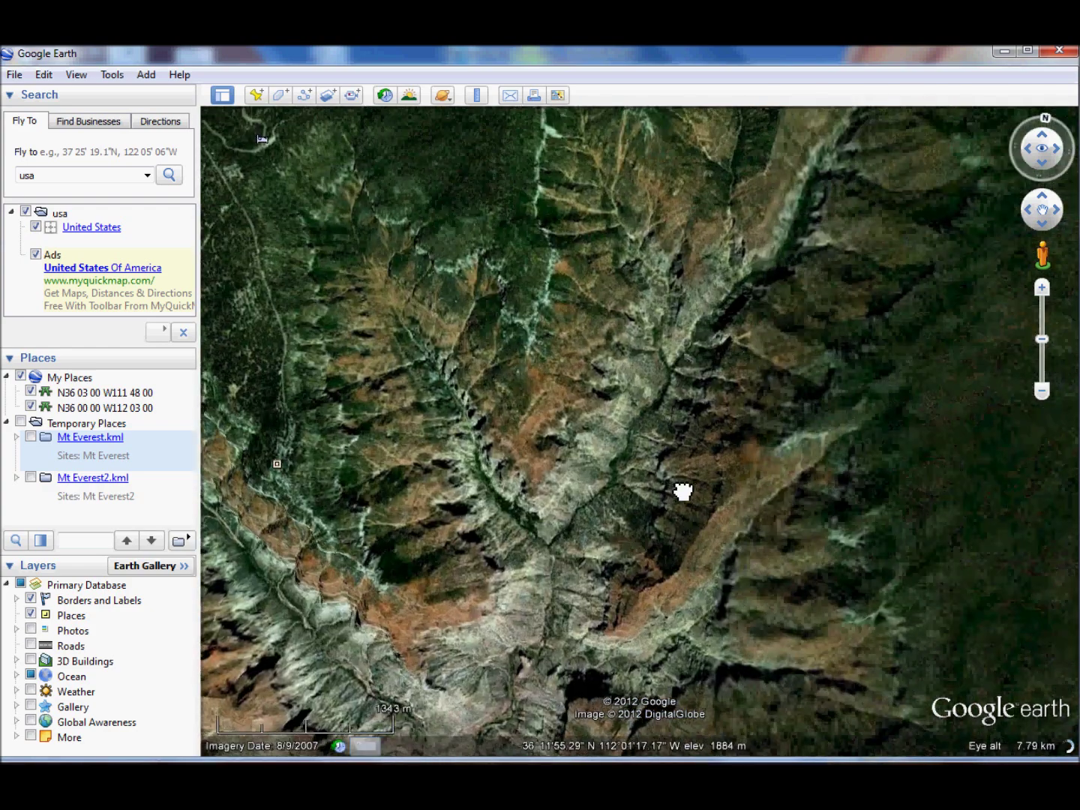
- Add a placemark at 36°11'58.81"N, 112°1'55.35"W and select its latitude value
click(256, 95)
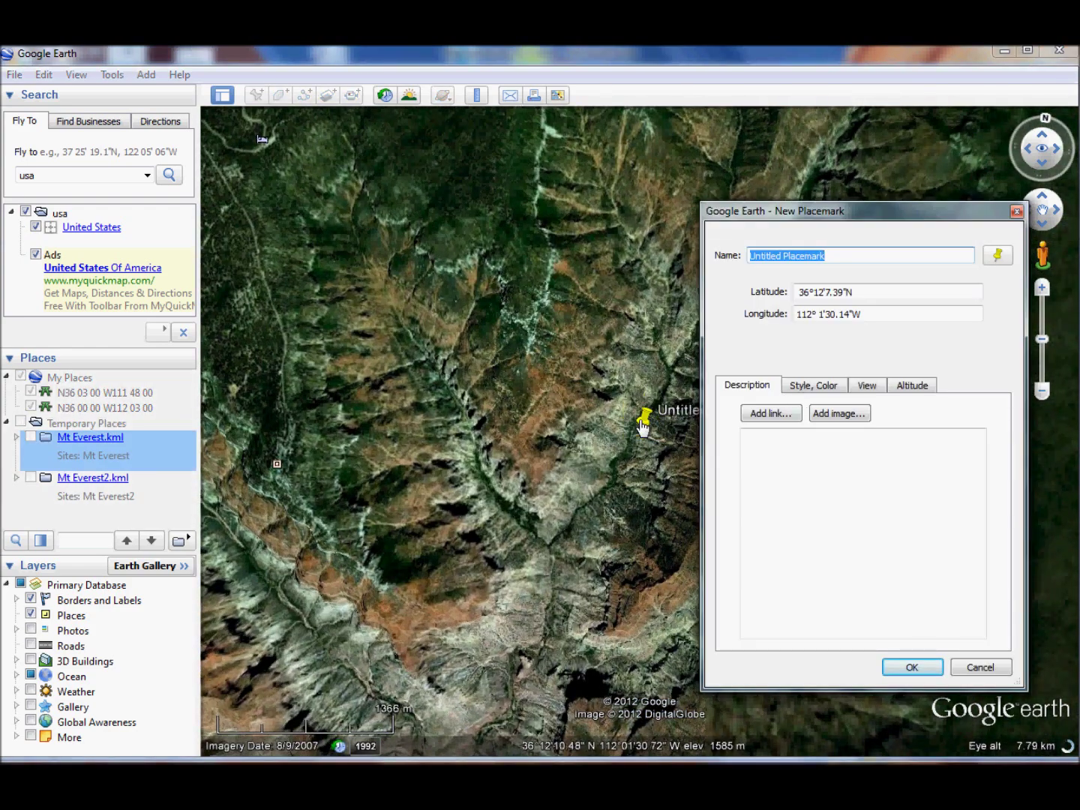
drag(644, 418, 562, 442)
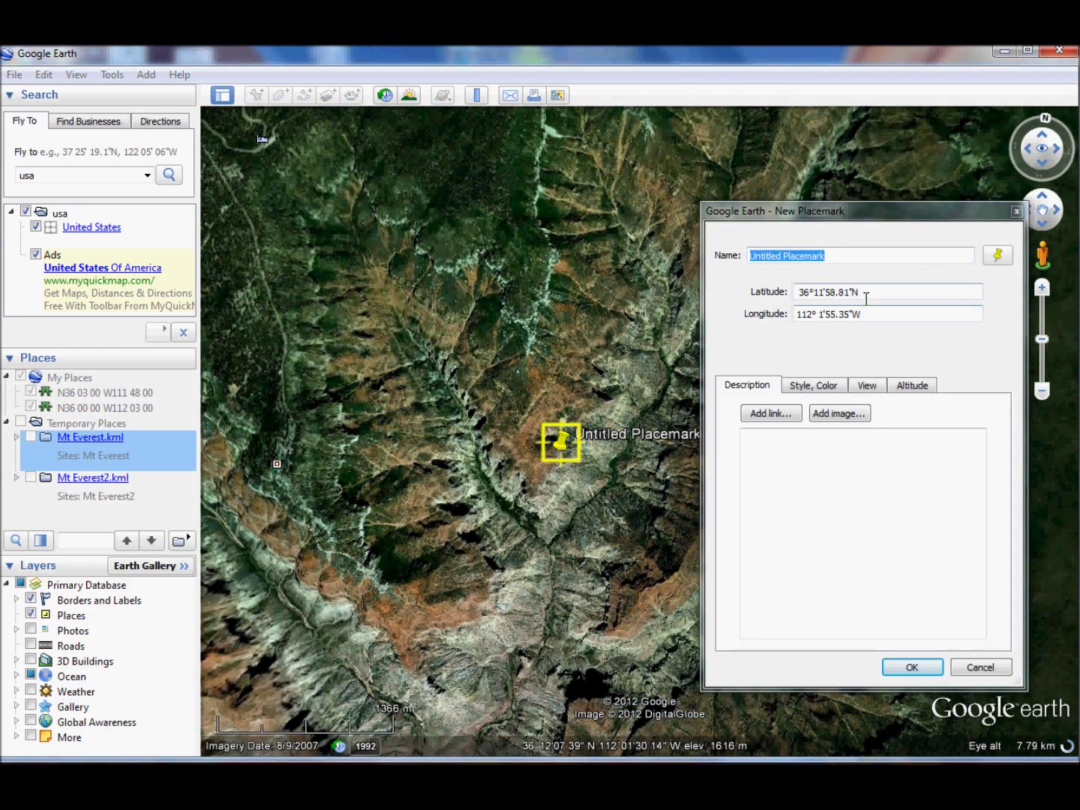
click(862, 292)
key(ctrl+c)
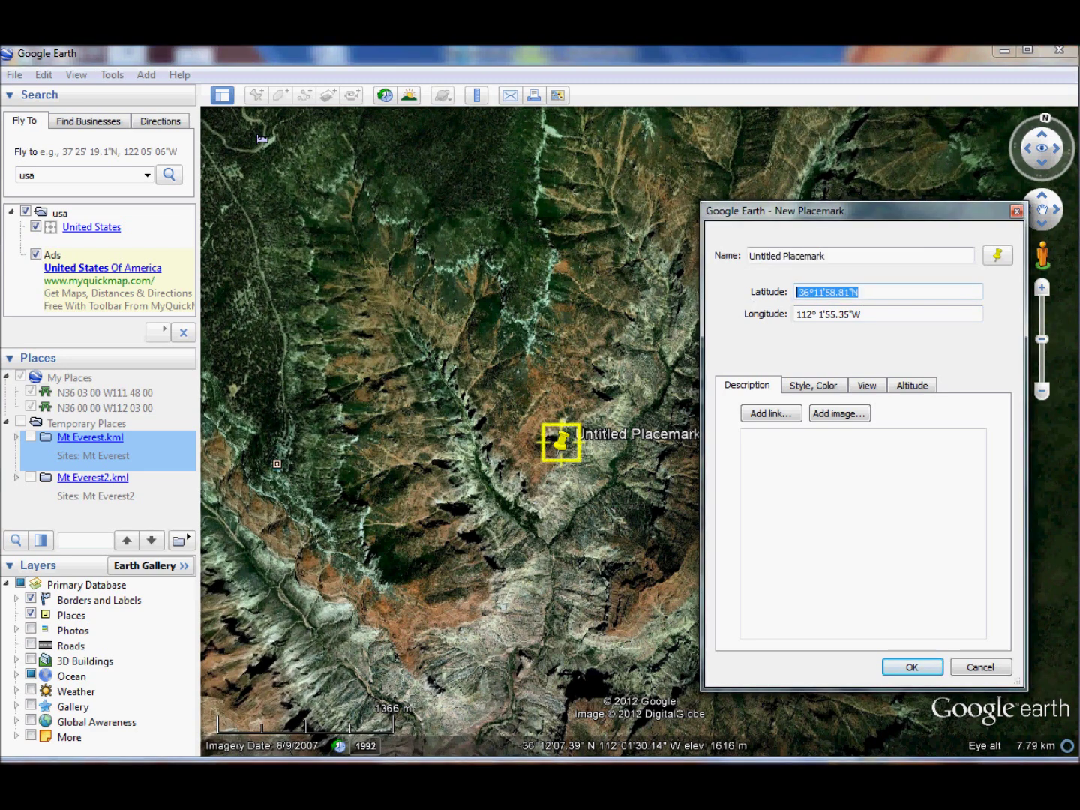
- Enter the site name in C9 and paste the placemark's latitude into C11
key(alt+Tab)
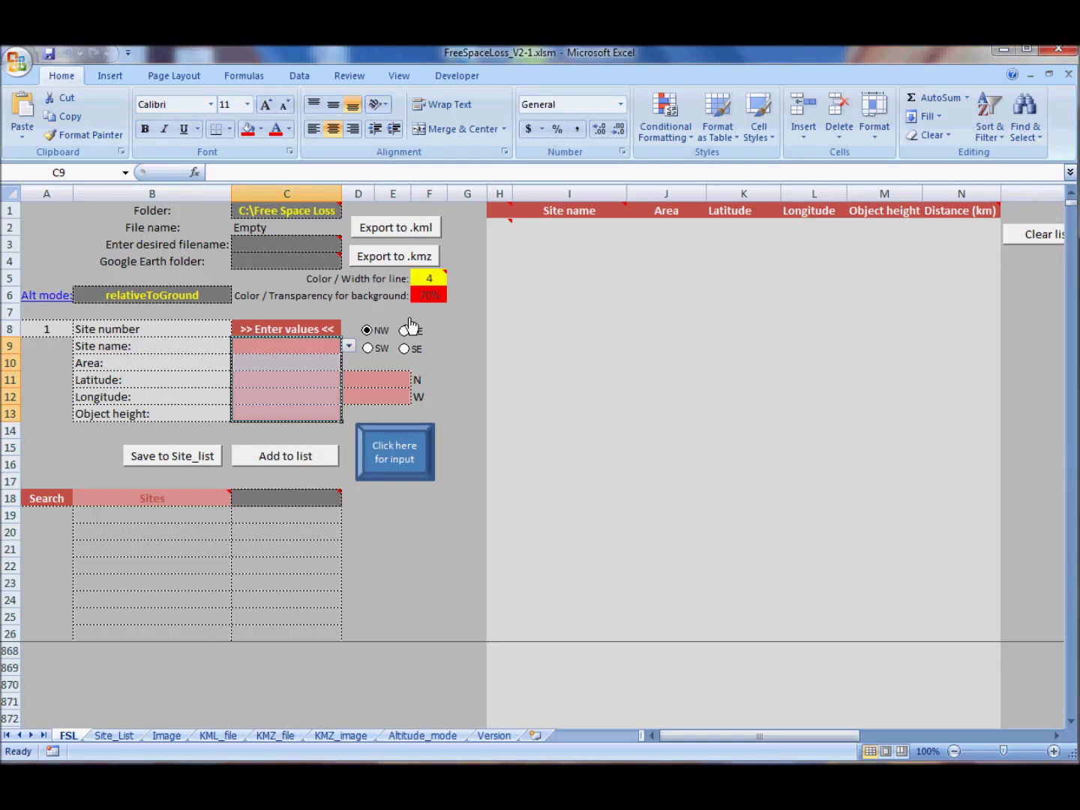
click(299, 348)
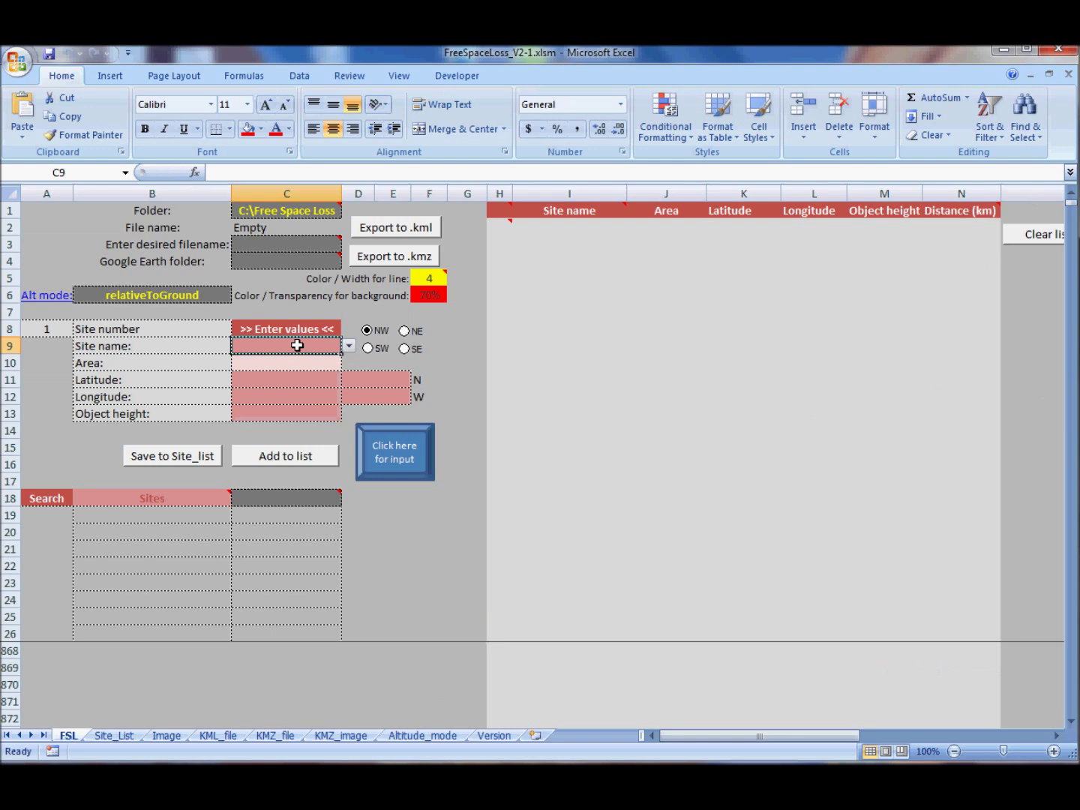
text(site)
text( 1)
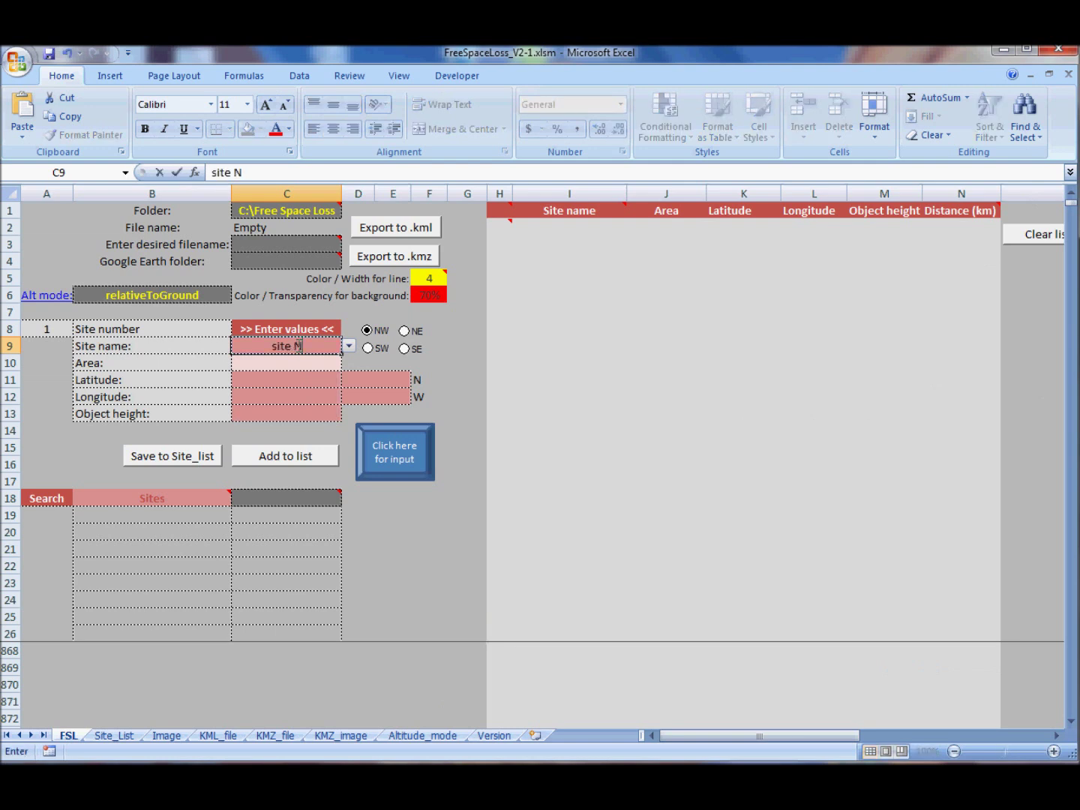
key(Return)
key(Return)
key(ctrl+v)
key(Return)
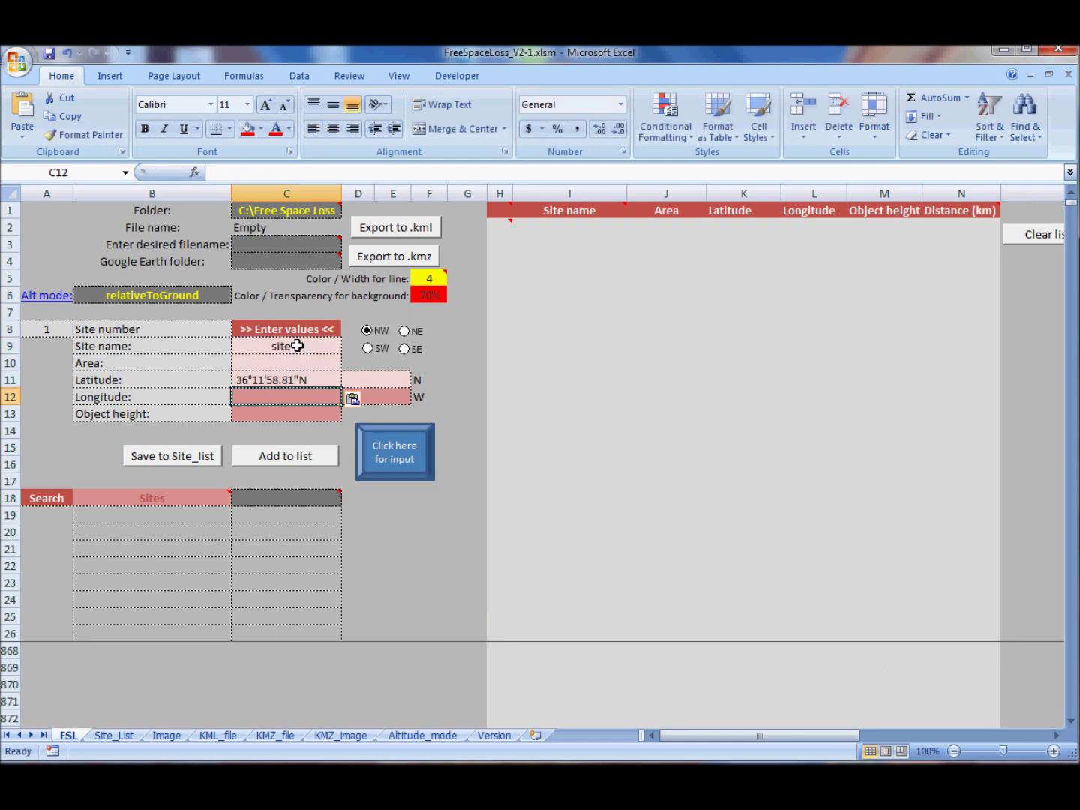
- Paste the placemark's longitude, set object height 100, and add site N as entry 1
key(alt+Tab)
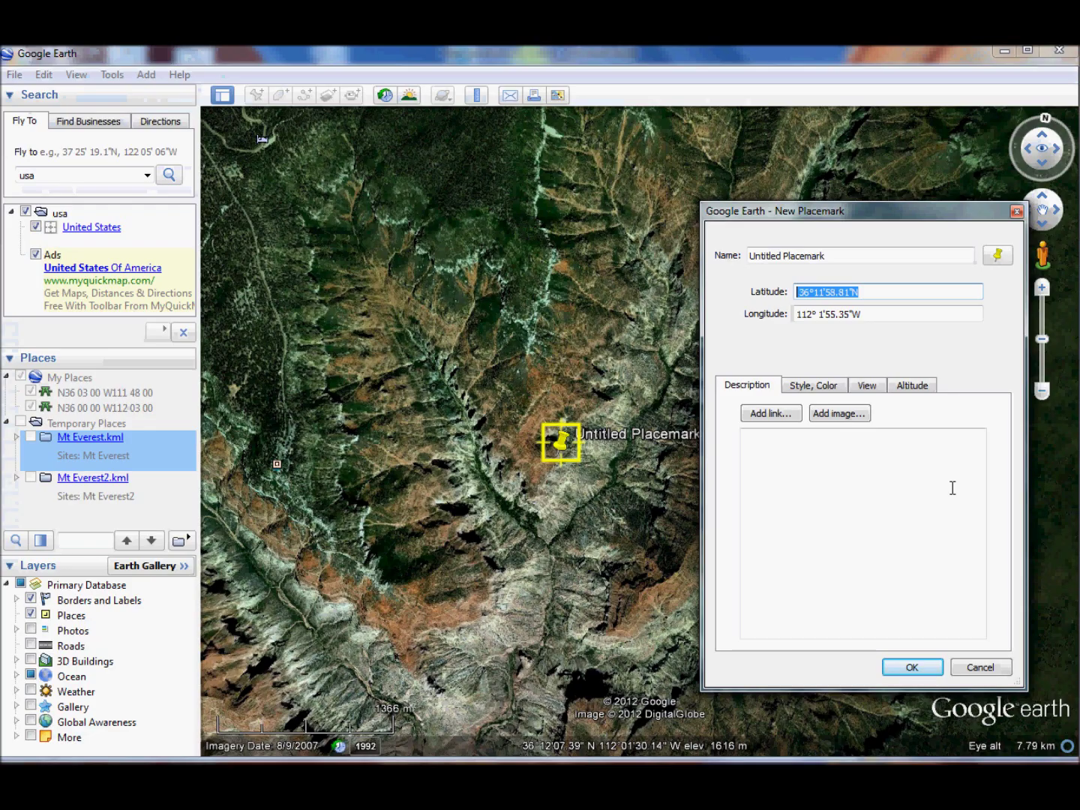
key(Tab)
key(ctrl+c)
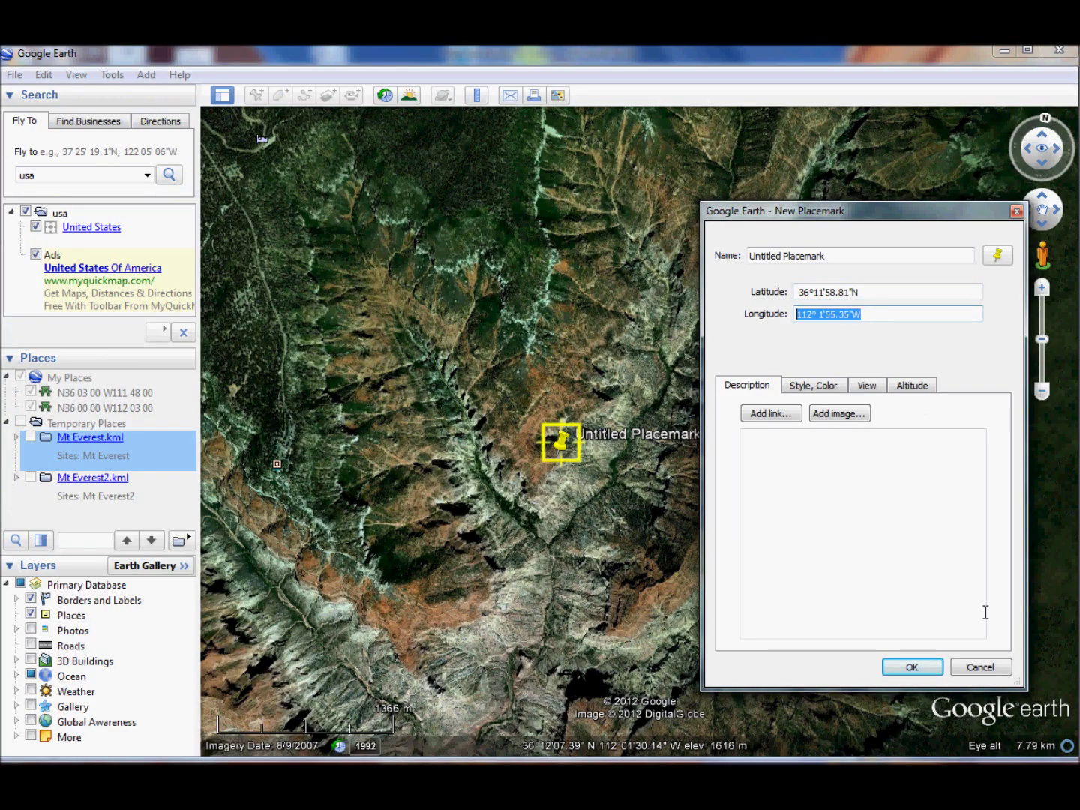
key(alt+Tab)
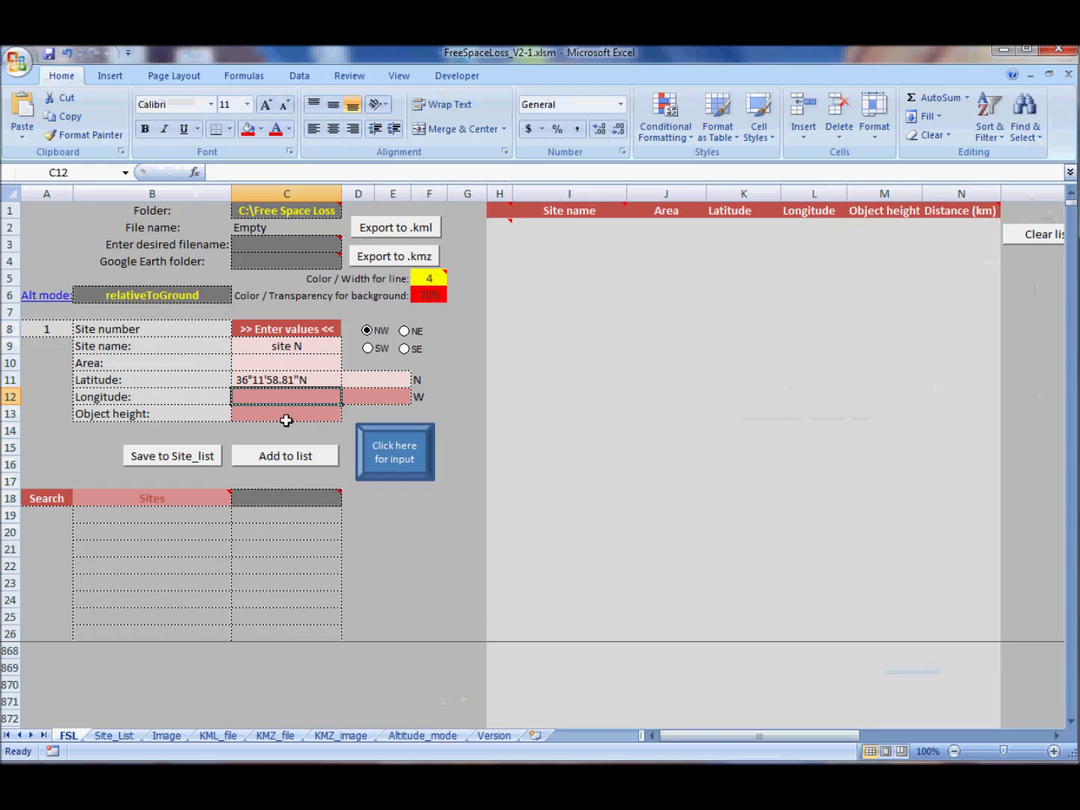
key(ctrl+v)
click(292, 415)
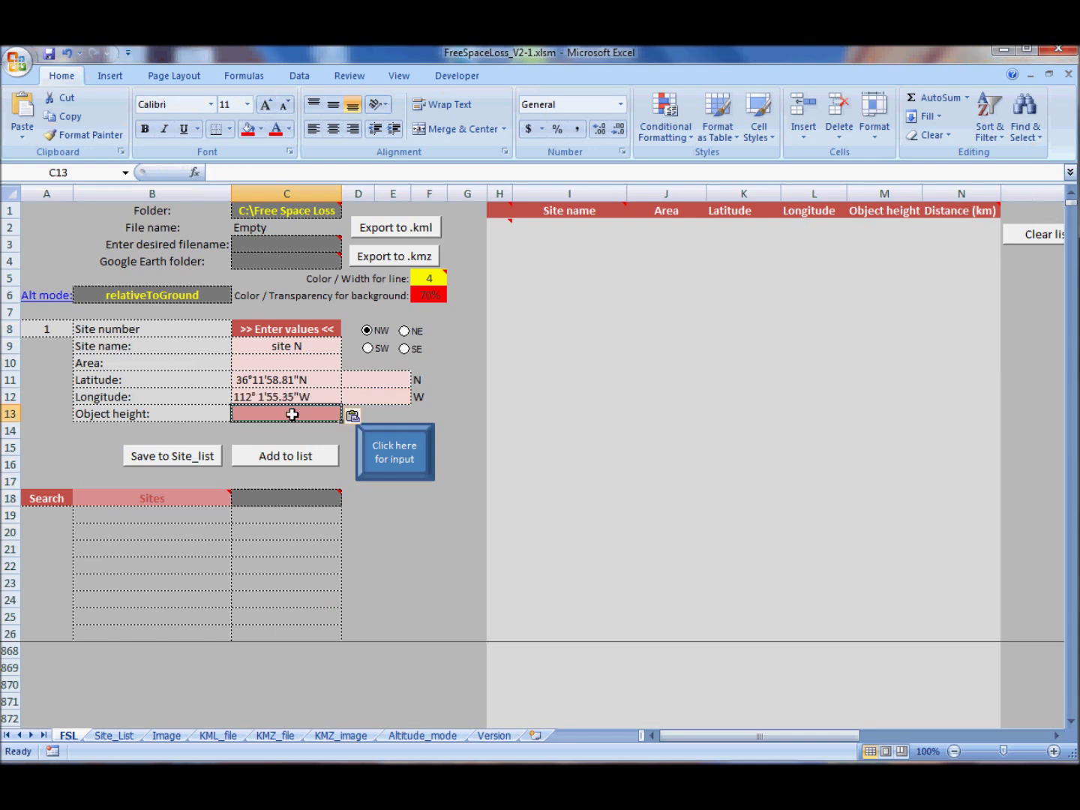
text(100)
key(Return)
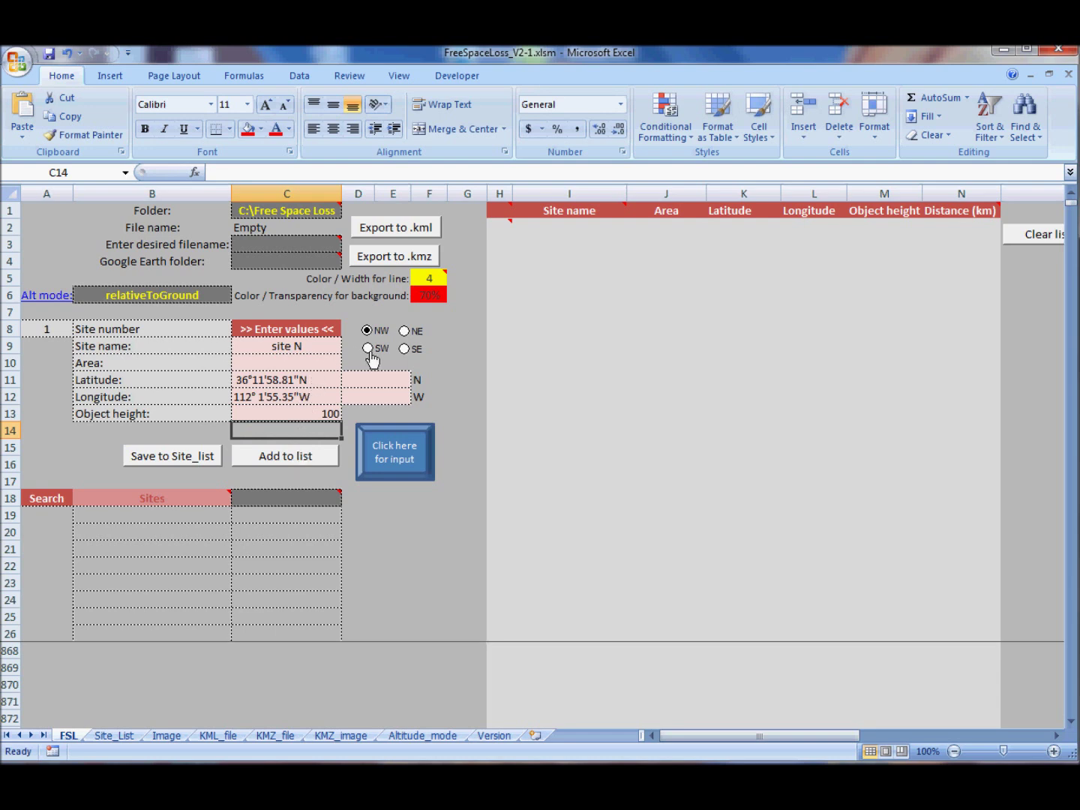
click(301, 455)
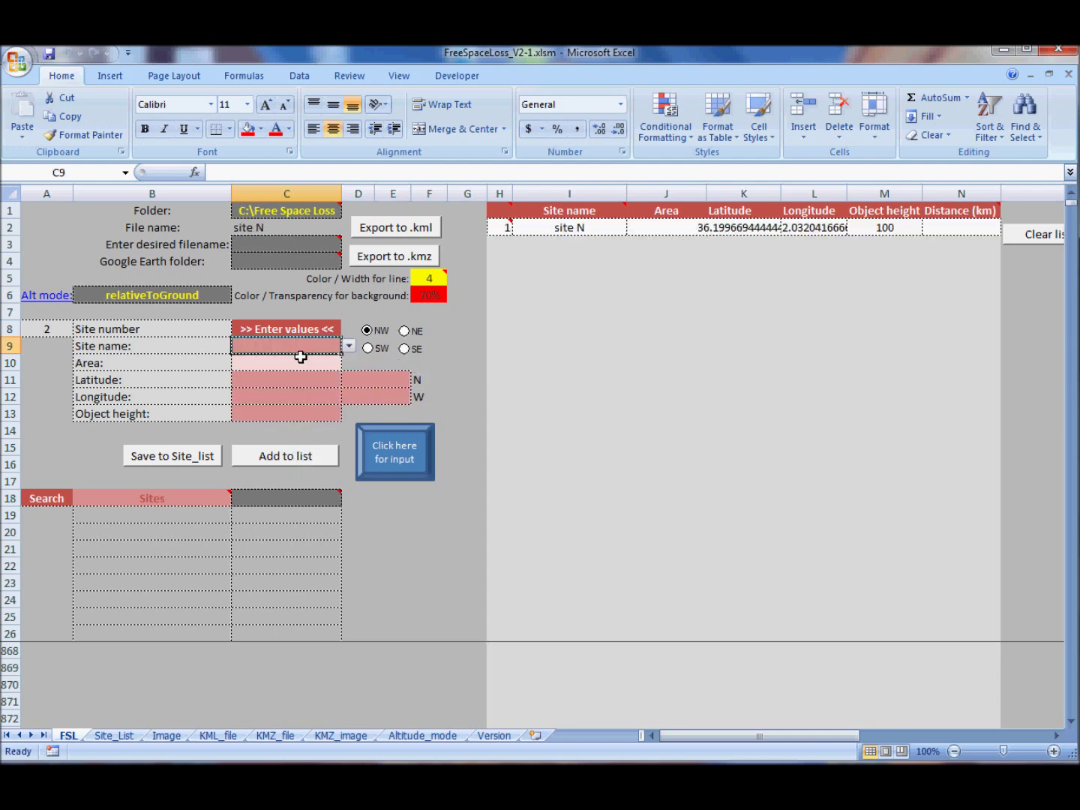
- Enter site Z as the second site's name
text(site Z)
key(Return)
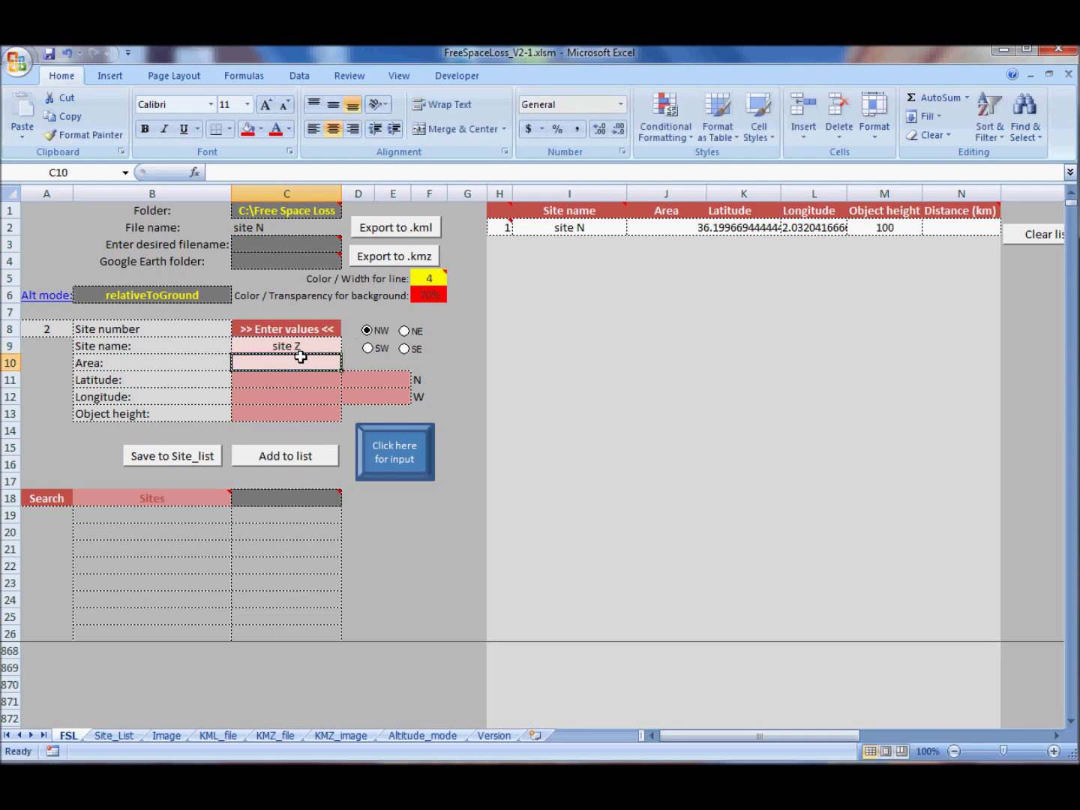
key(Return)
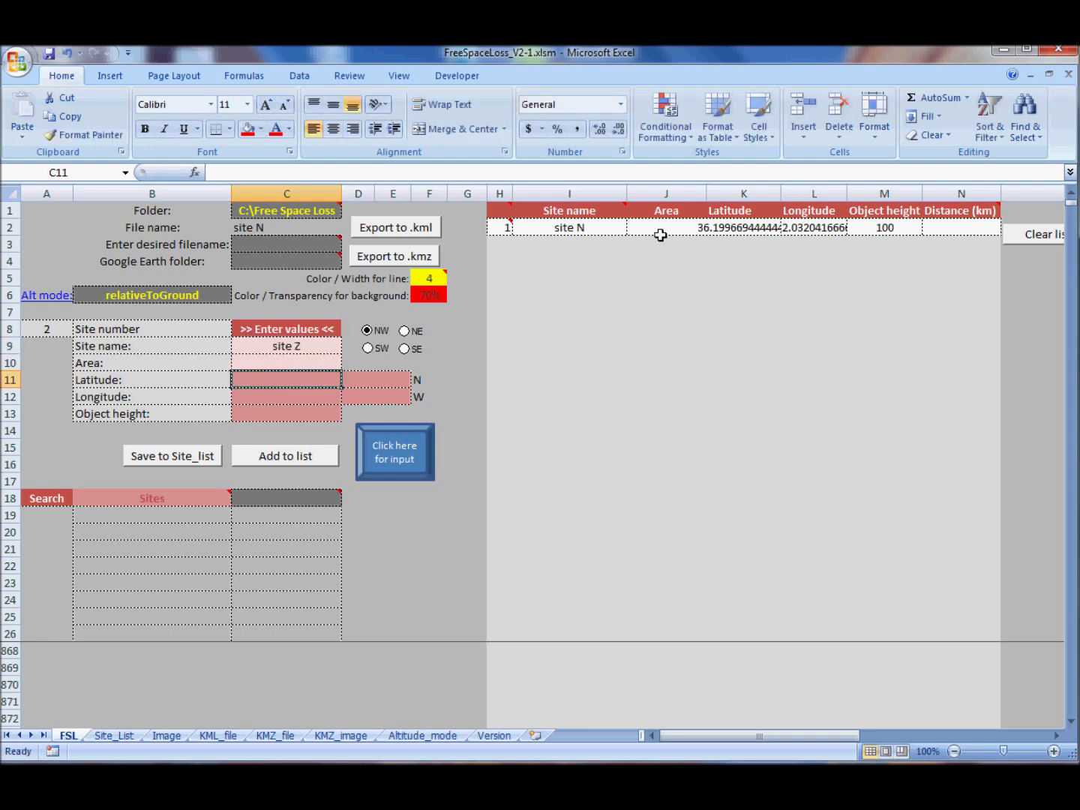
- Move the Google Earth placemark pin to a new canyon spot
key(alt+Tab)
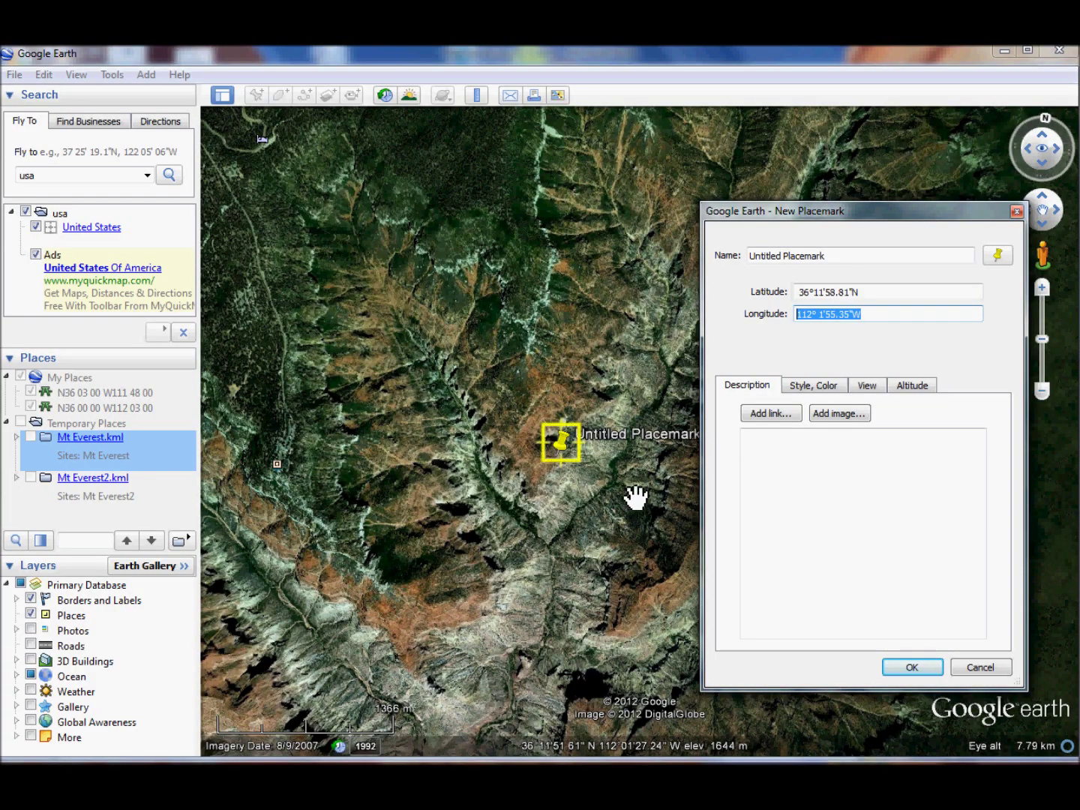
drag(634, 496, 434, 338)
drag(348, 286, 664, 435)
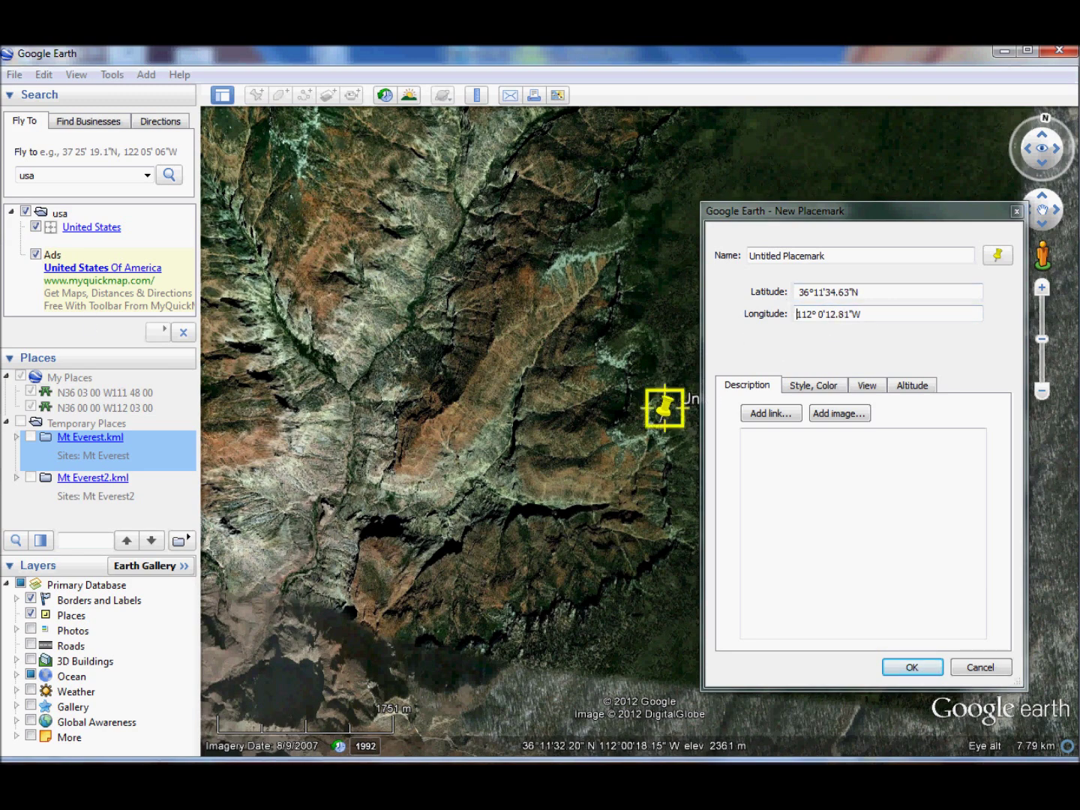
- Enter latitude 36 11, longitude 112 1 1 and object height 130 for site Z
key(alt+Tab)
text(36)
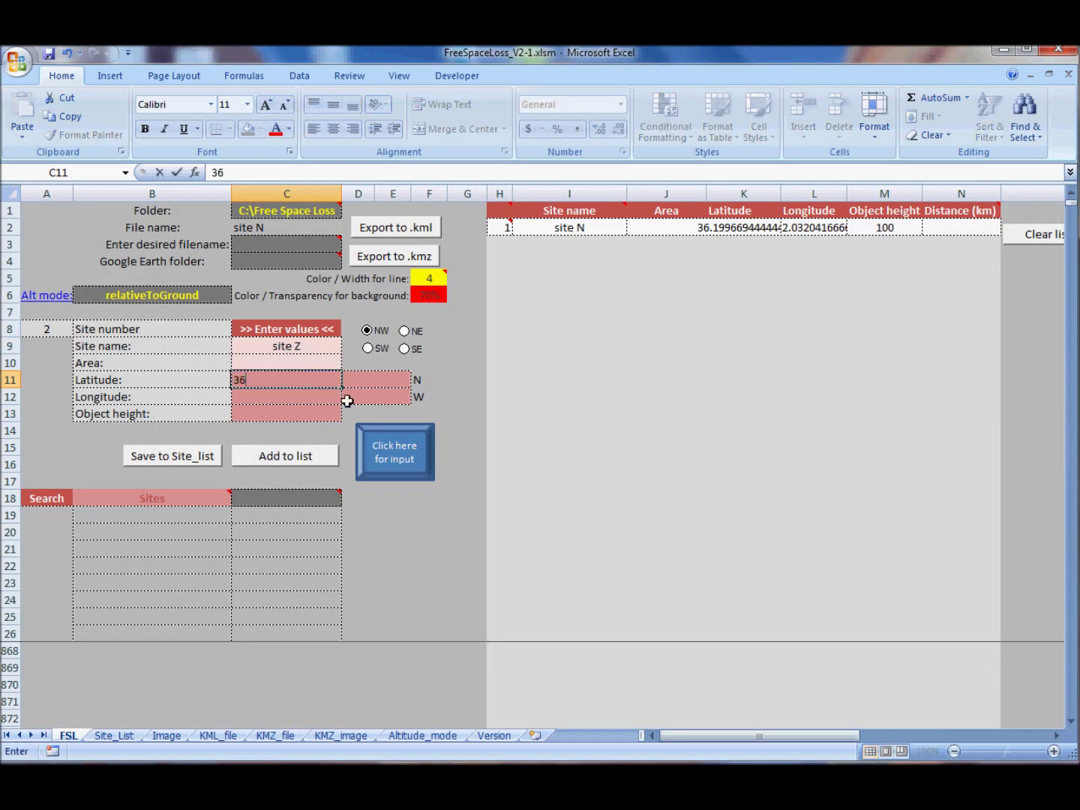
text( 11)
key(Return)
text(112)
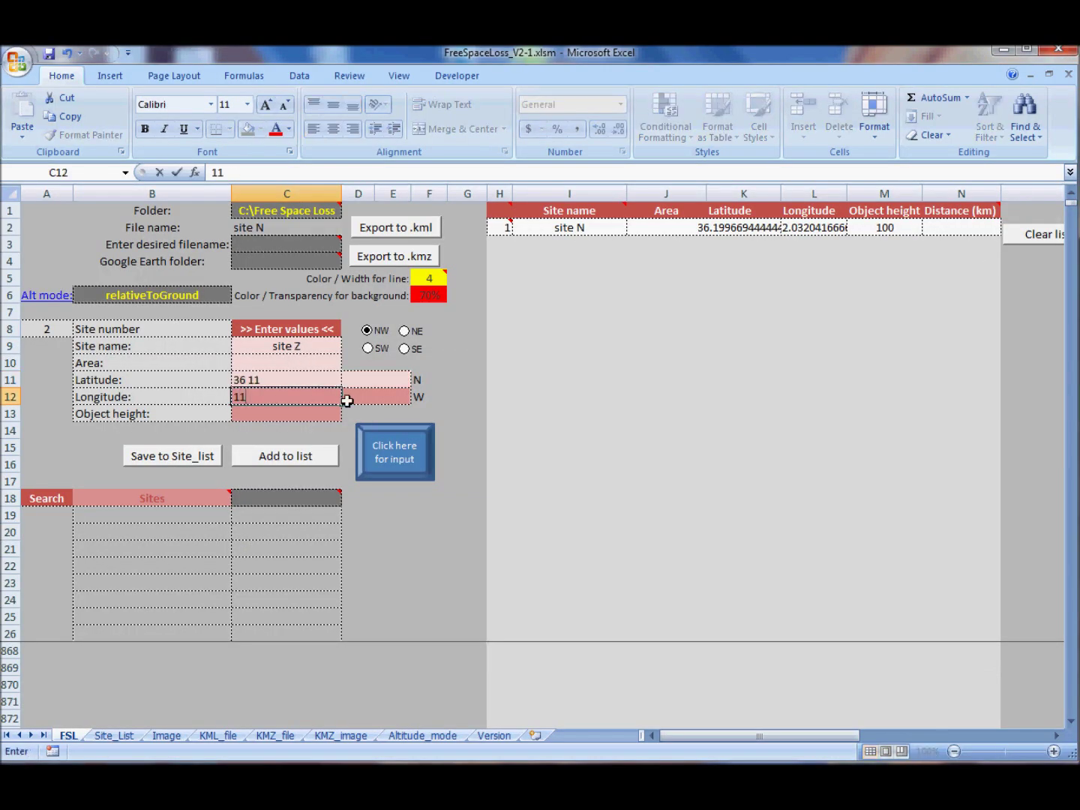
key(Tab)
text(1)
key(Tab)
text(1)
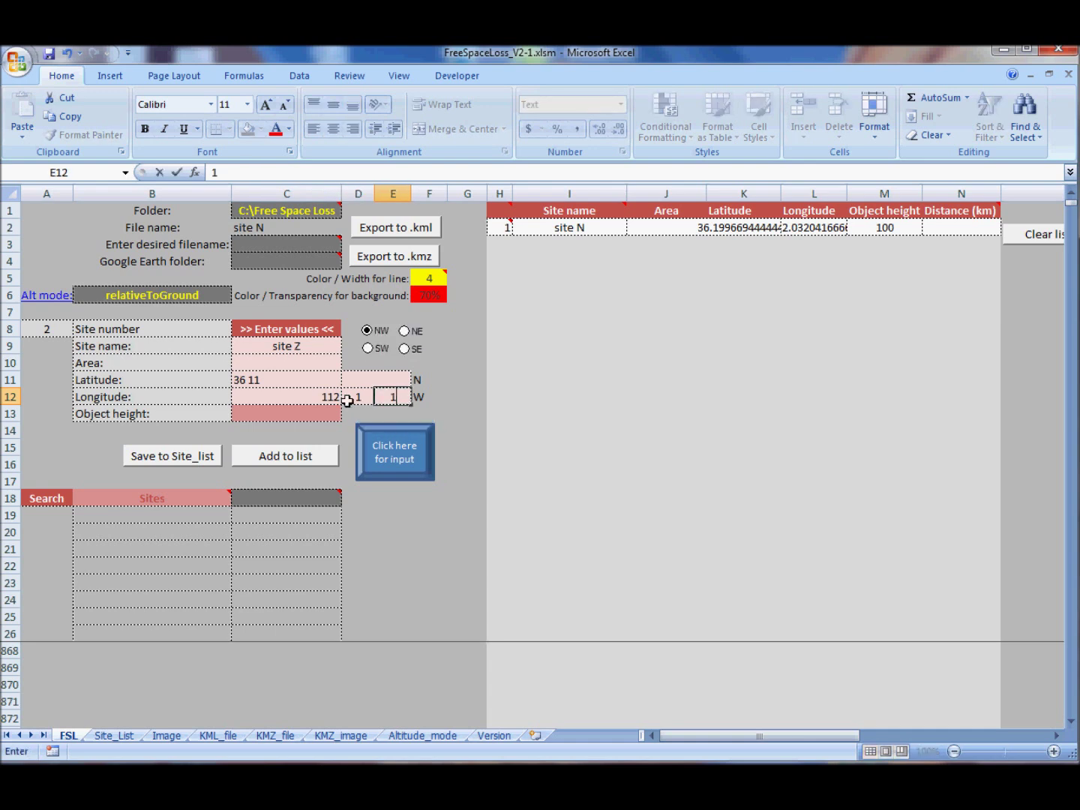
key(Return)
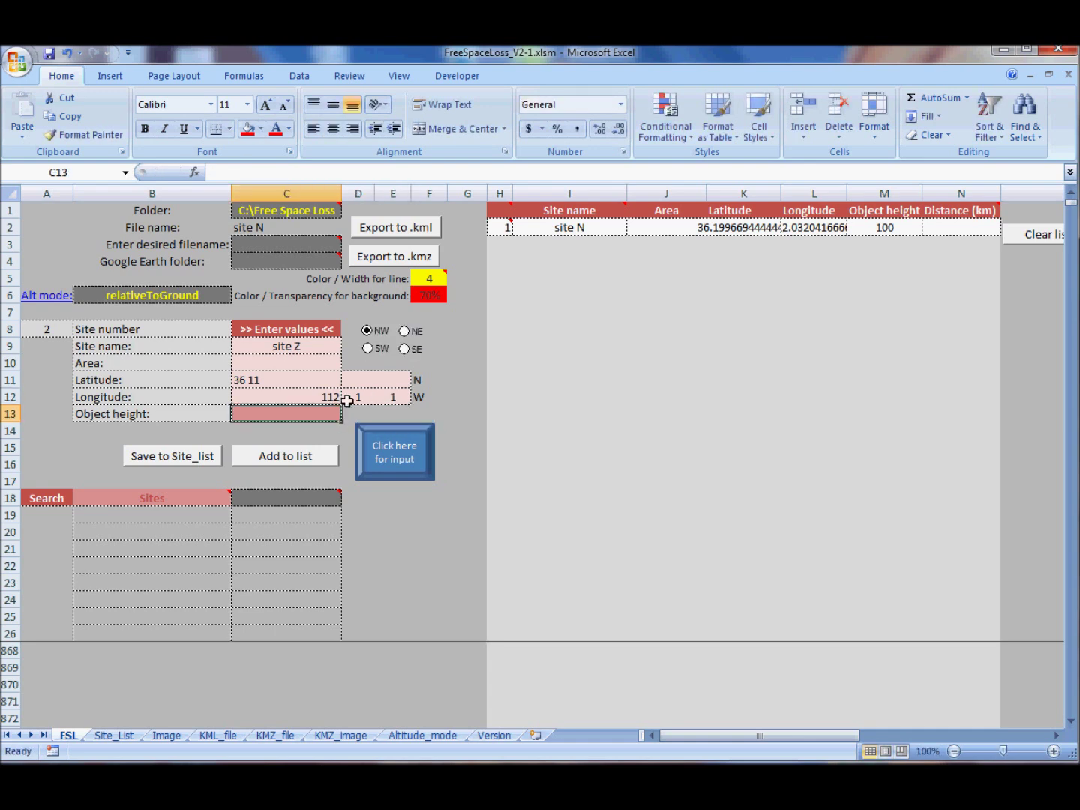
text(130)
key(Return)
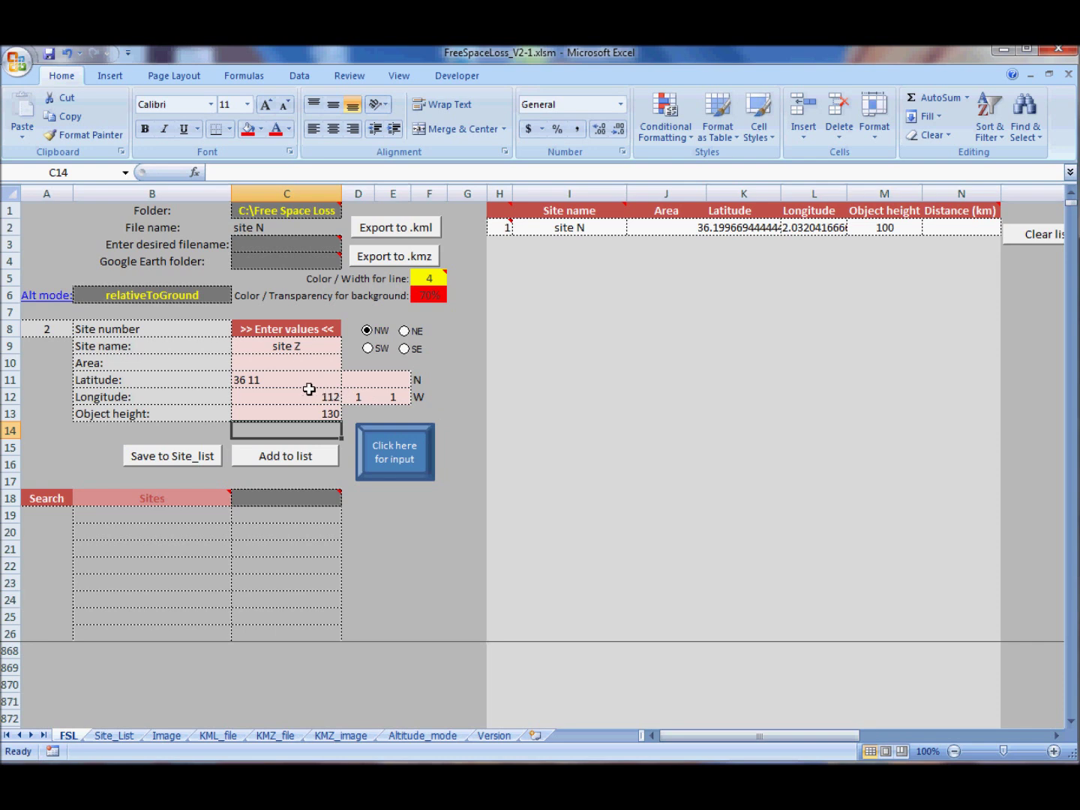
- Cycle the hemisphere buttons, leaving them set to north-west
click(405, 347)
click(405, 331)
click(367, 330)
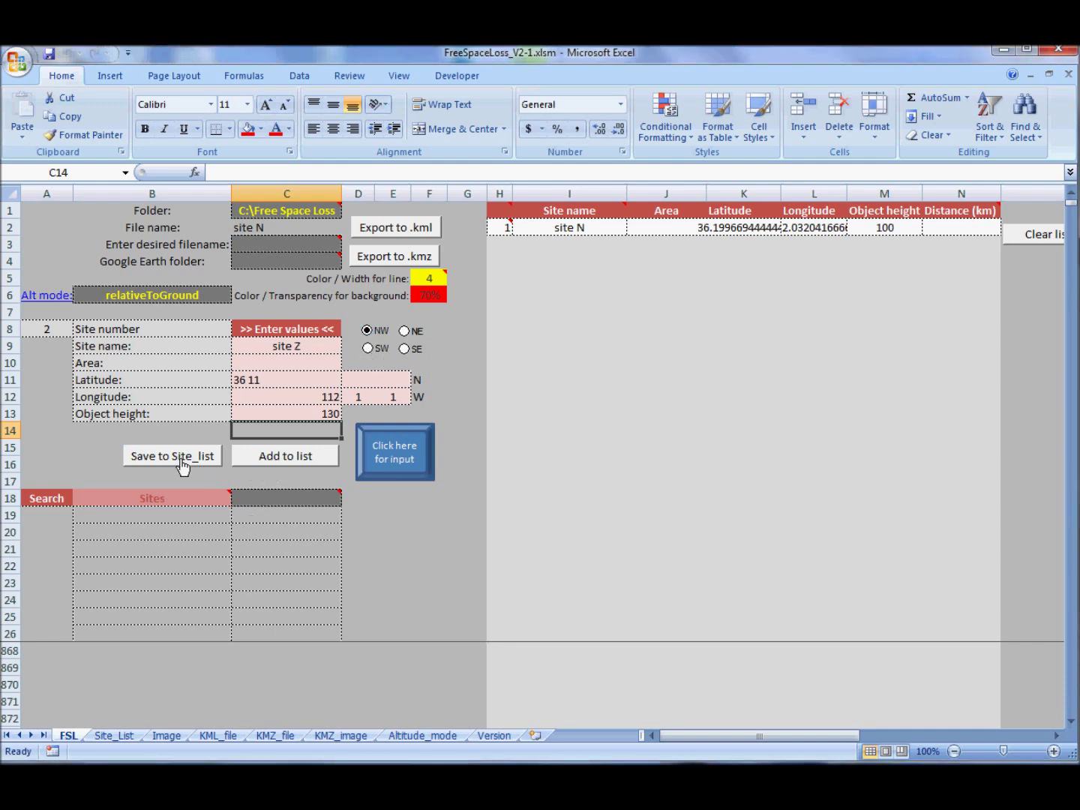
- Check the Site_List sheet for saved site Z, selecting its row B36:F36
click(114, 735)
scroll(121, 701, down, 6)
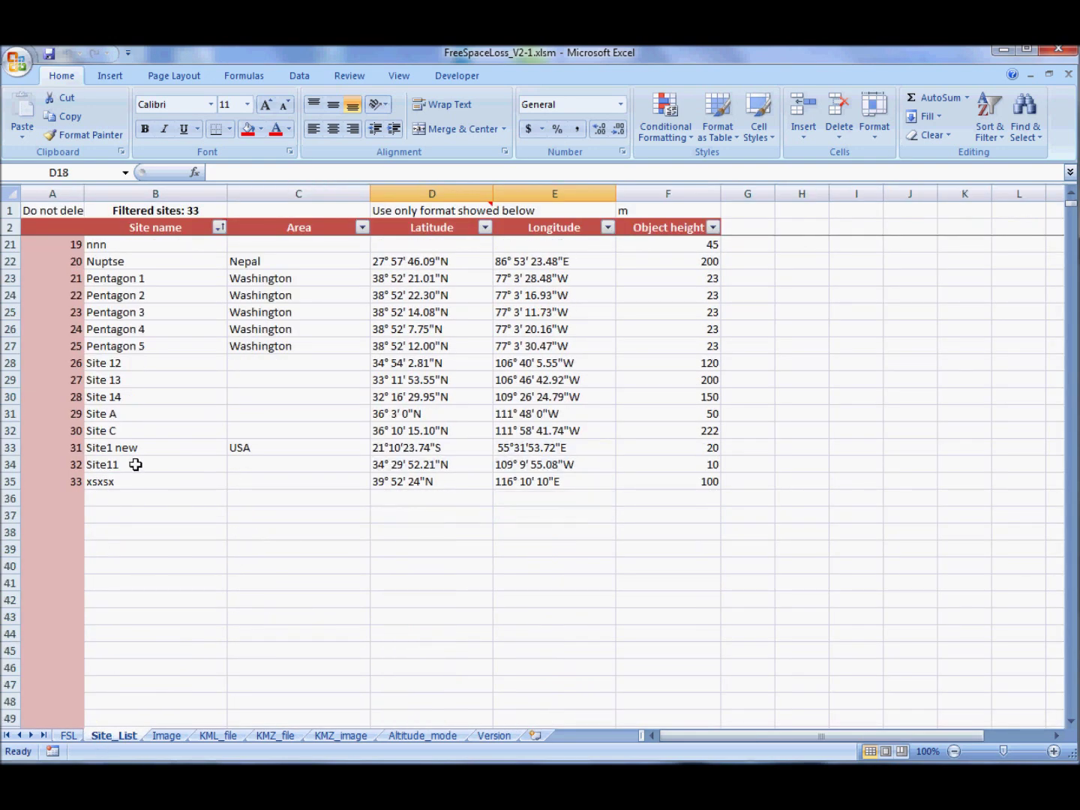
click(68, 736)
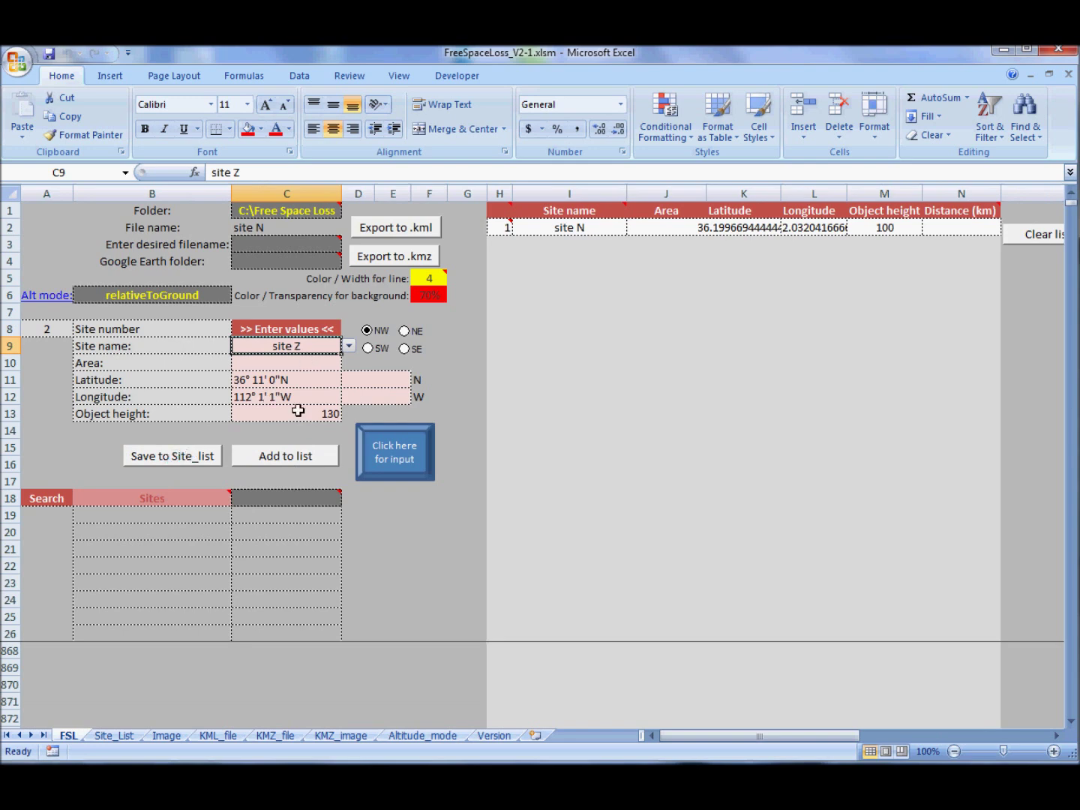
click(114, 735)
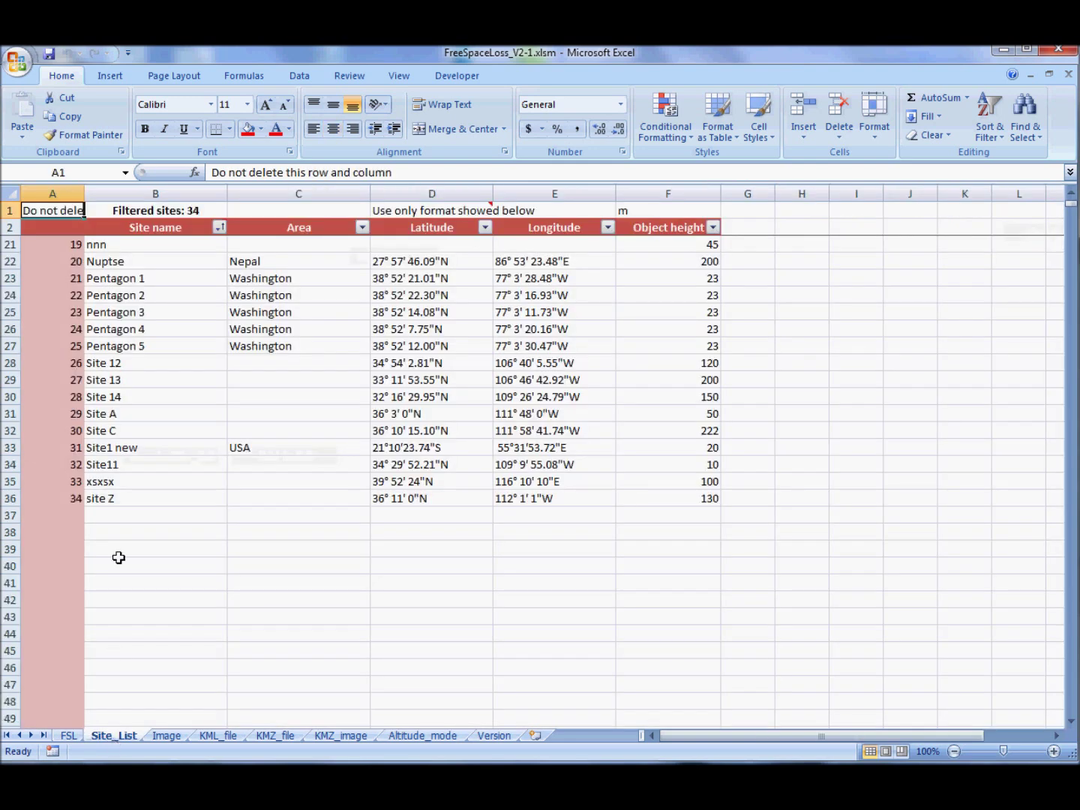
mouse_move(112, 499)
mouse_down()
mouse_move(689, 513)
mouse_move(691, 502)
mouse_up()
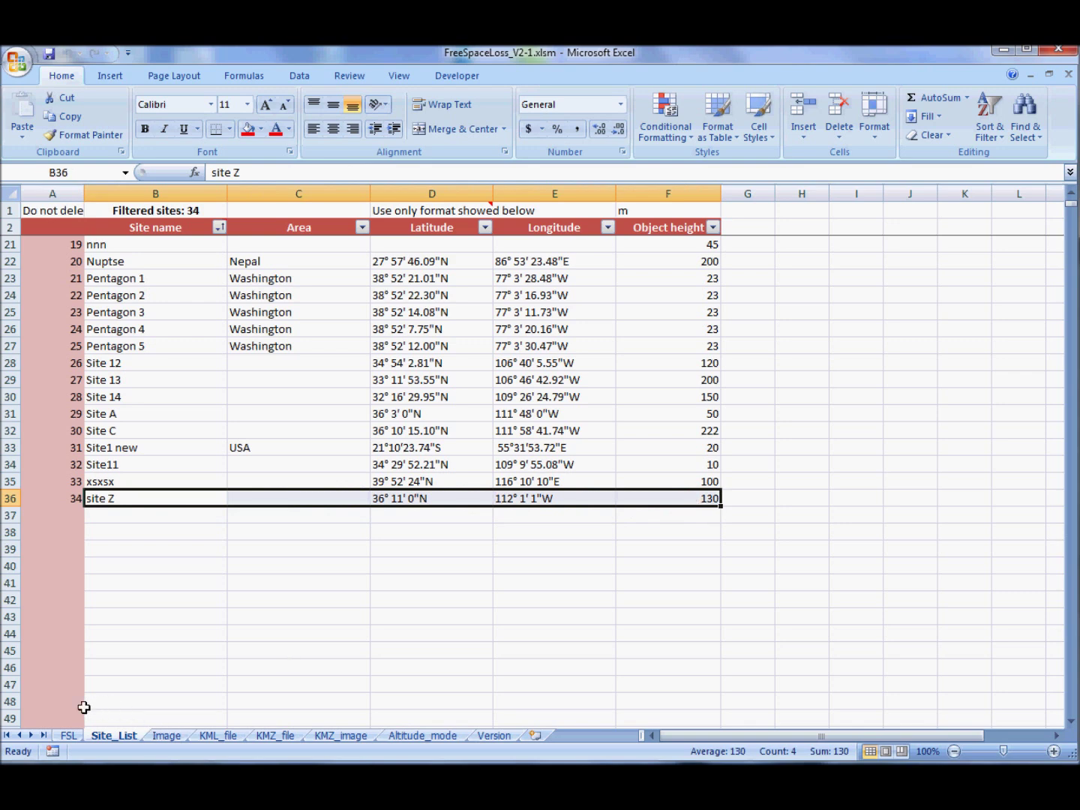
- Sort Site_List by site name A to Z, then add site Z as path entry 2
click(220, 228)
click(71, 246)
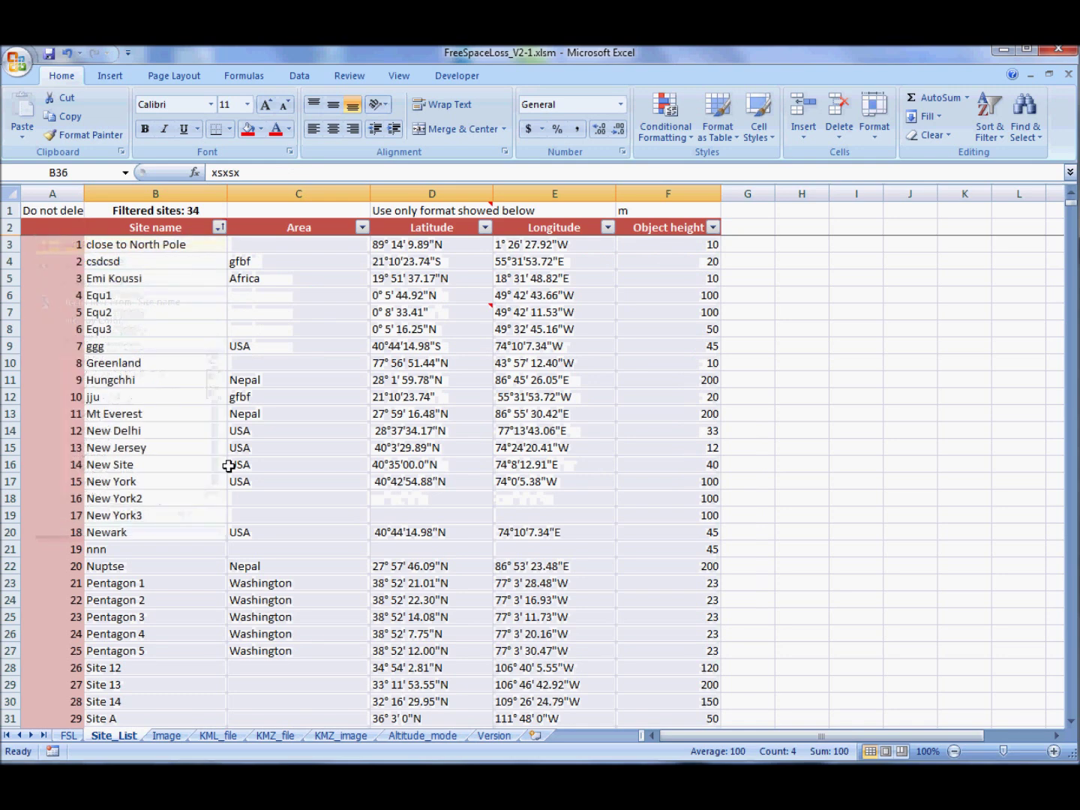
scroll(228, 465, down, 6)
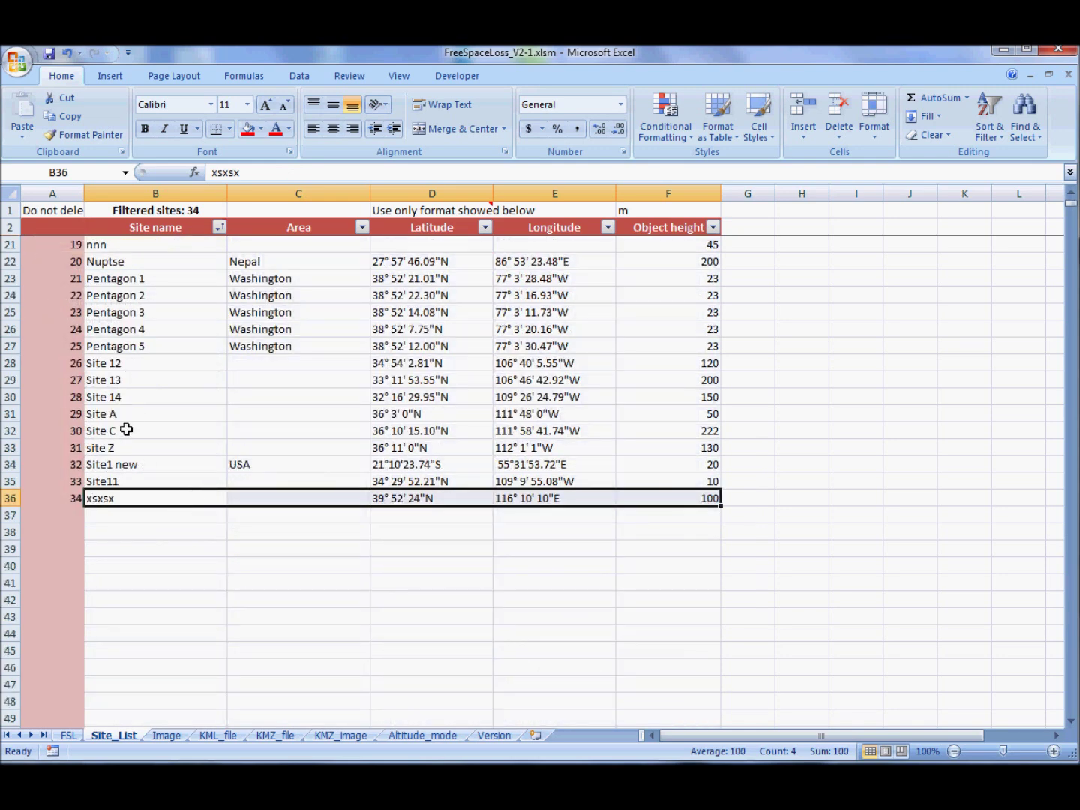
drag(126, 447, 627, 445)
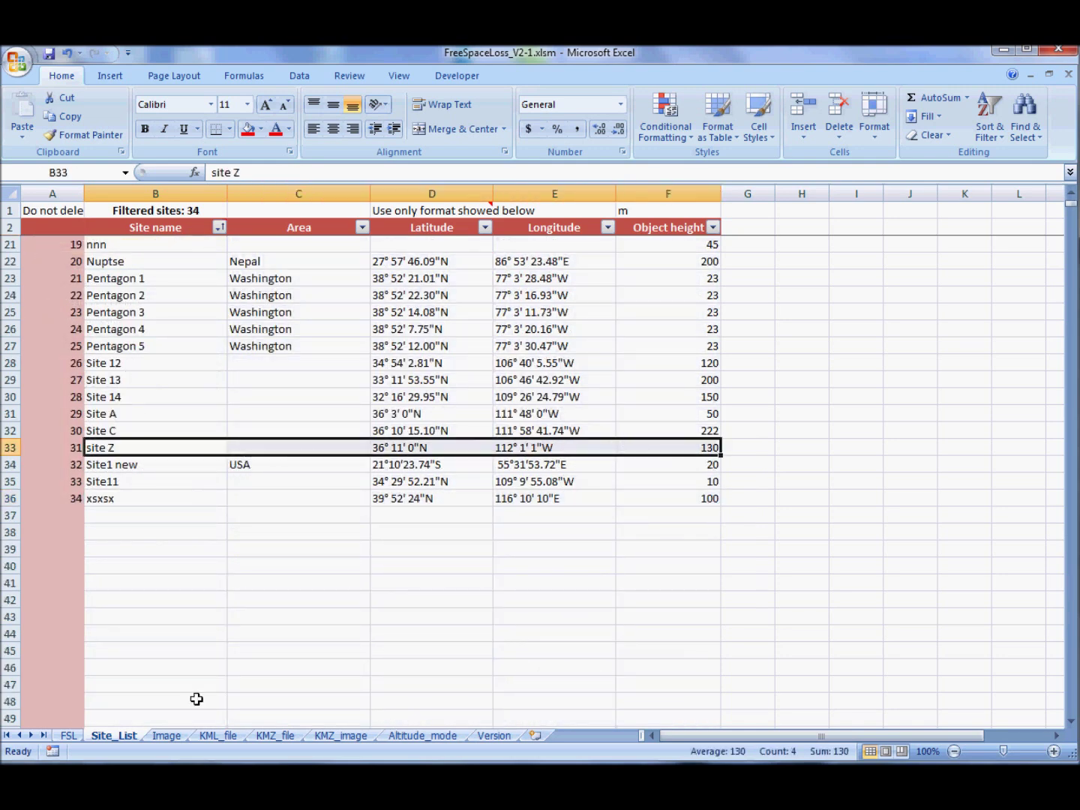
click(68, 735)
click(297, 456)
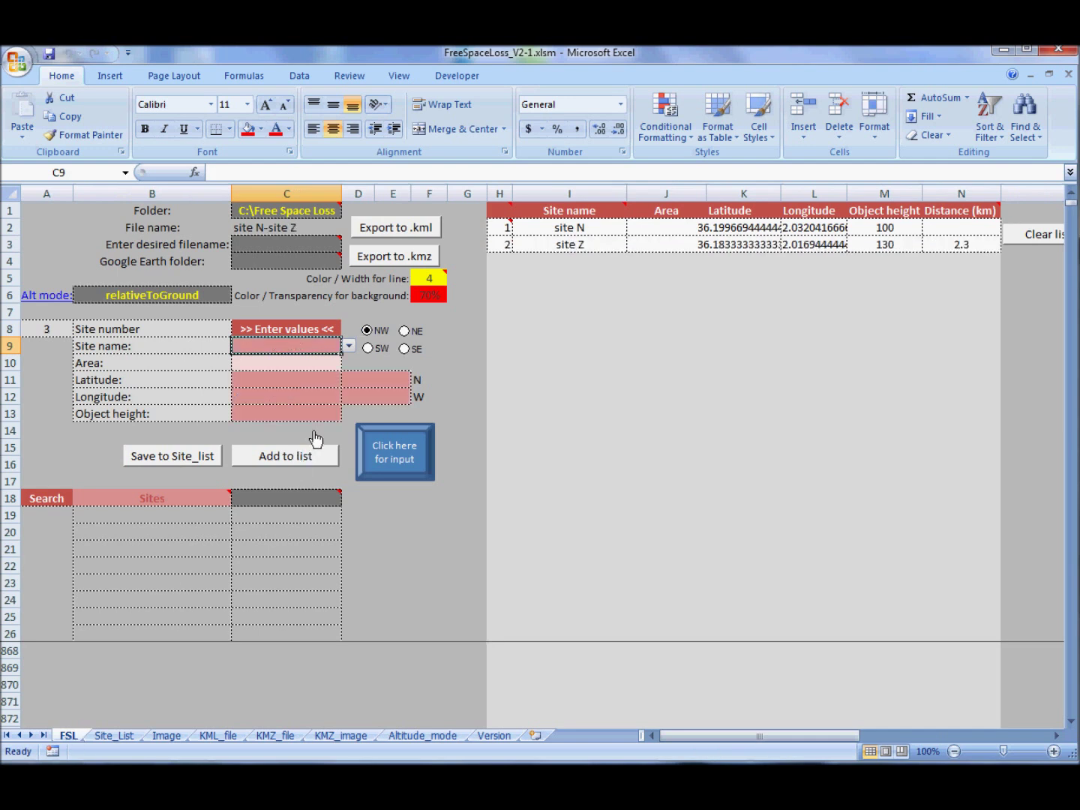
- Search the sites for "si" in C18, listing the eight matches in B19:B26
click(286, 498)
text(si)
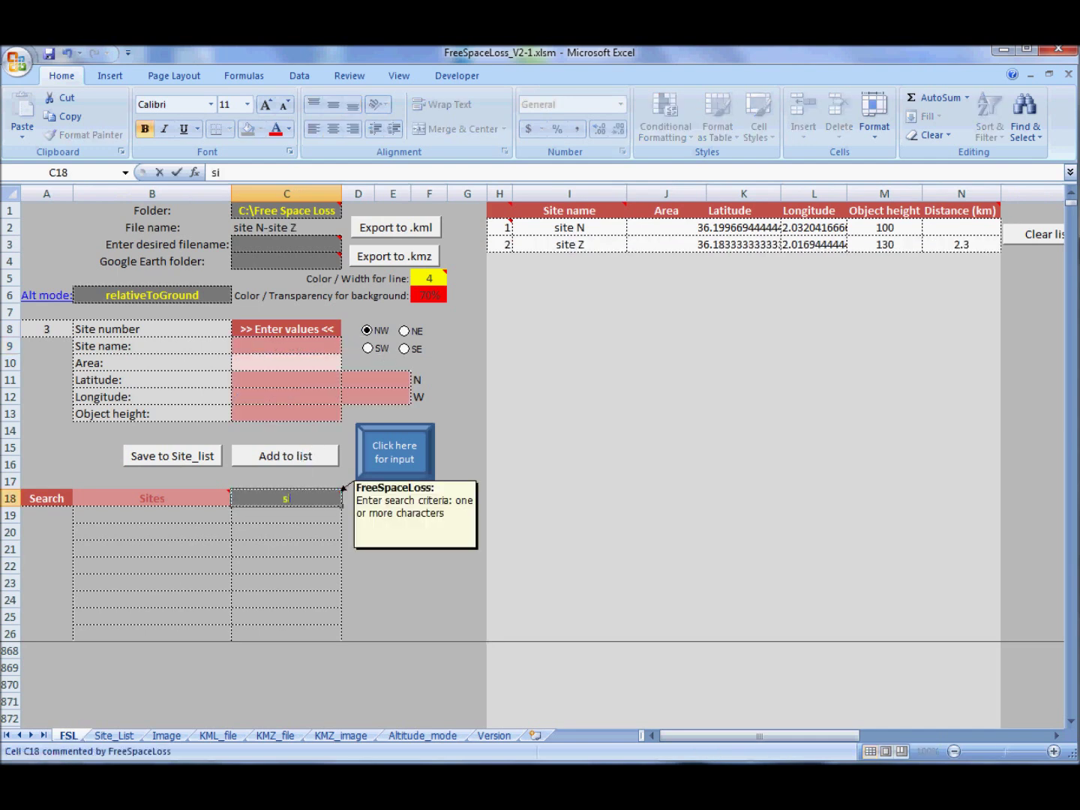
key(Return)
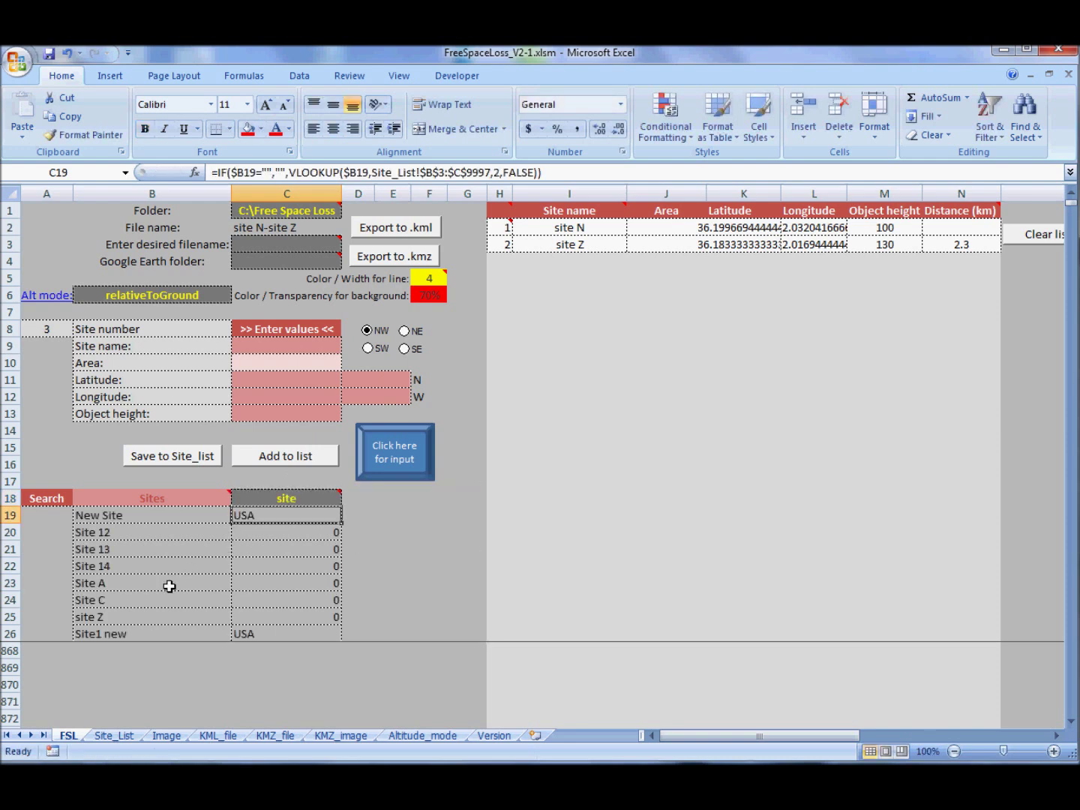
drag(133, 512, 143, 628)
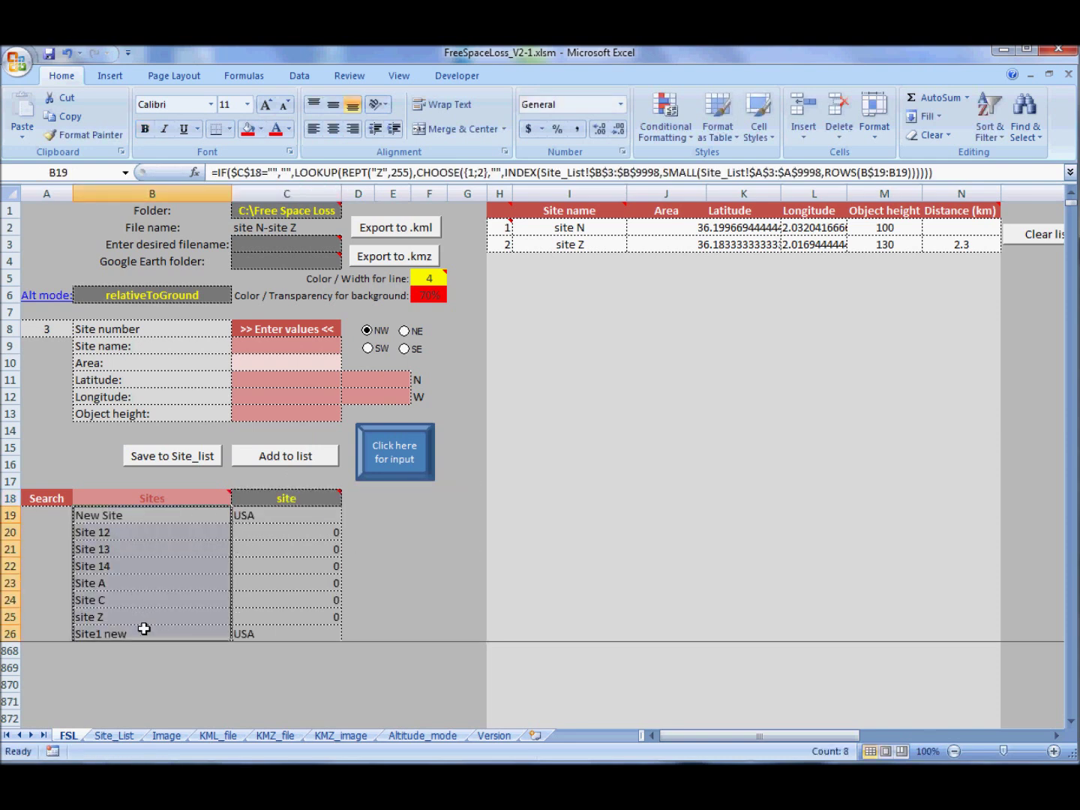
- Pick Site A in C9, dismiss the existing-site message, and add it as entry 3
click(332, 347)
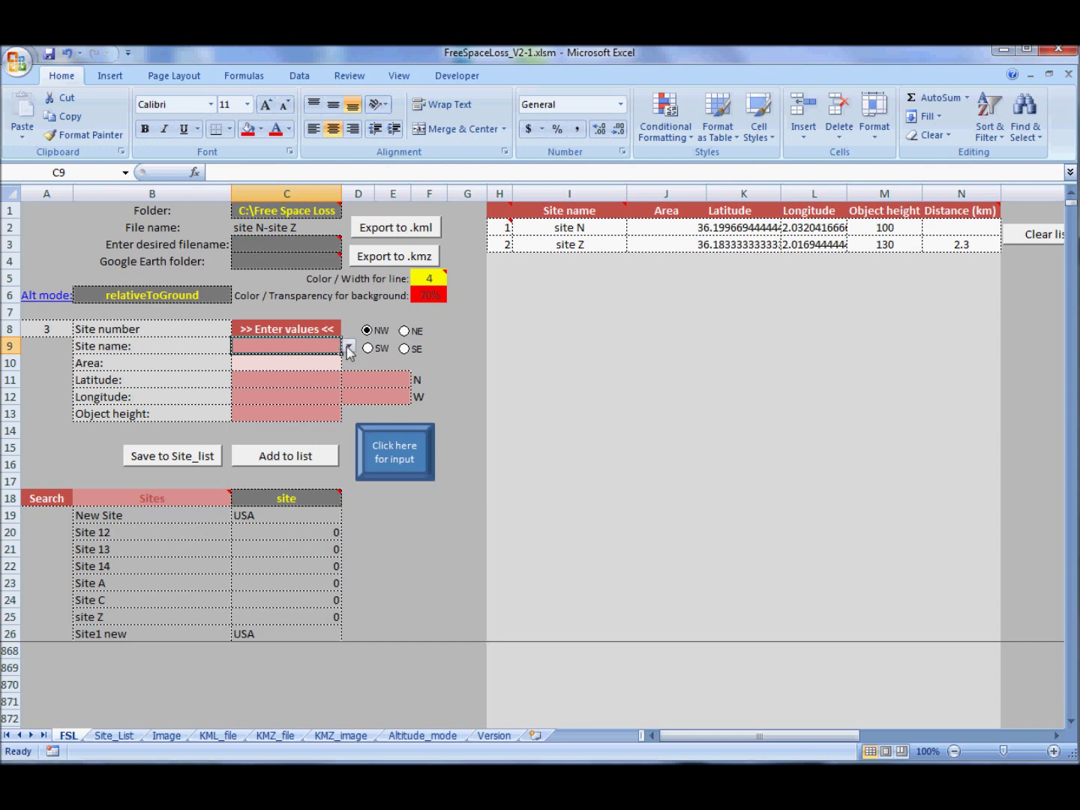
click(349, 348)
click(308, 404)
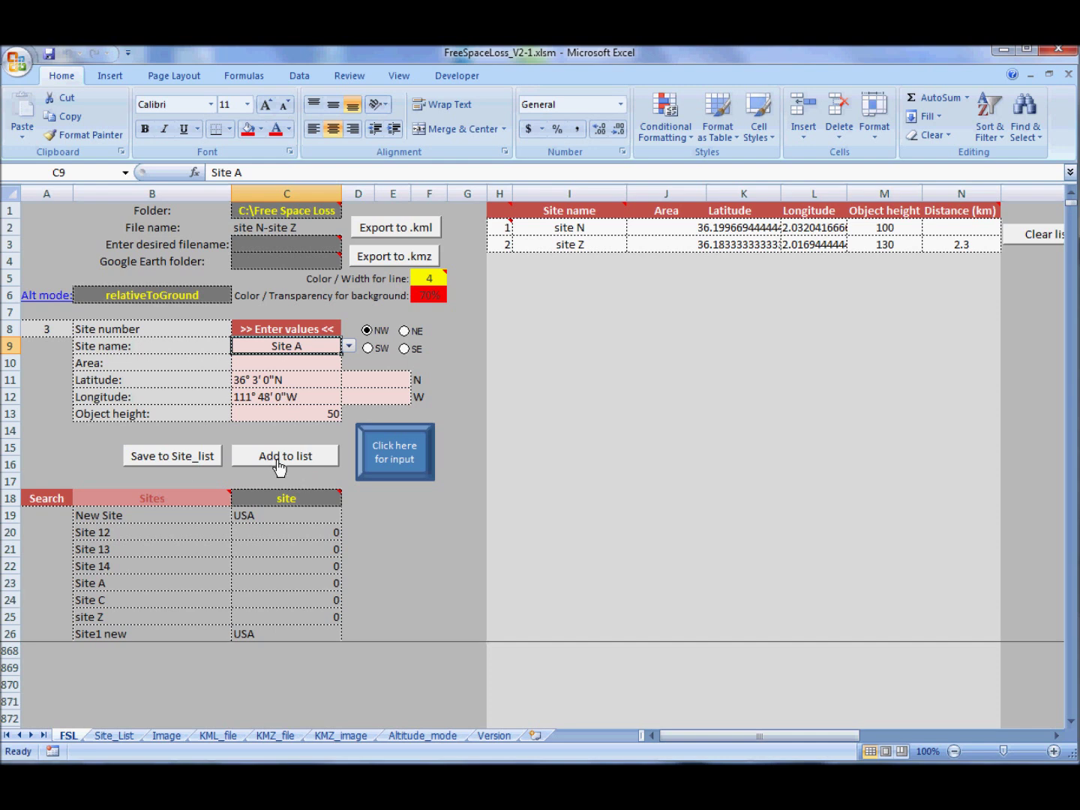
click(199, 459)
key(Return)
click(285, 465)
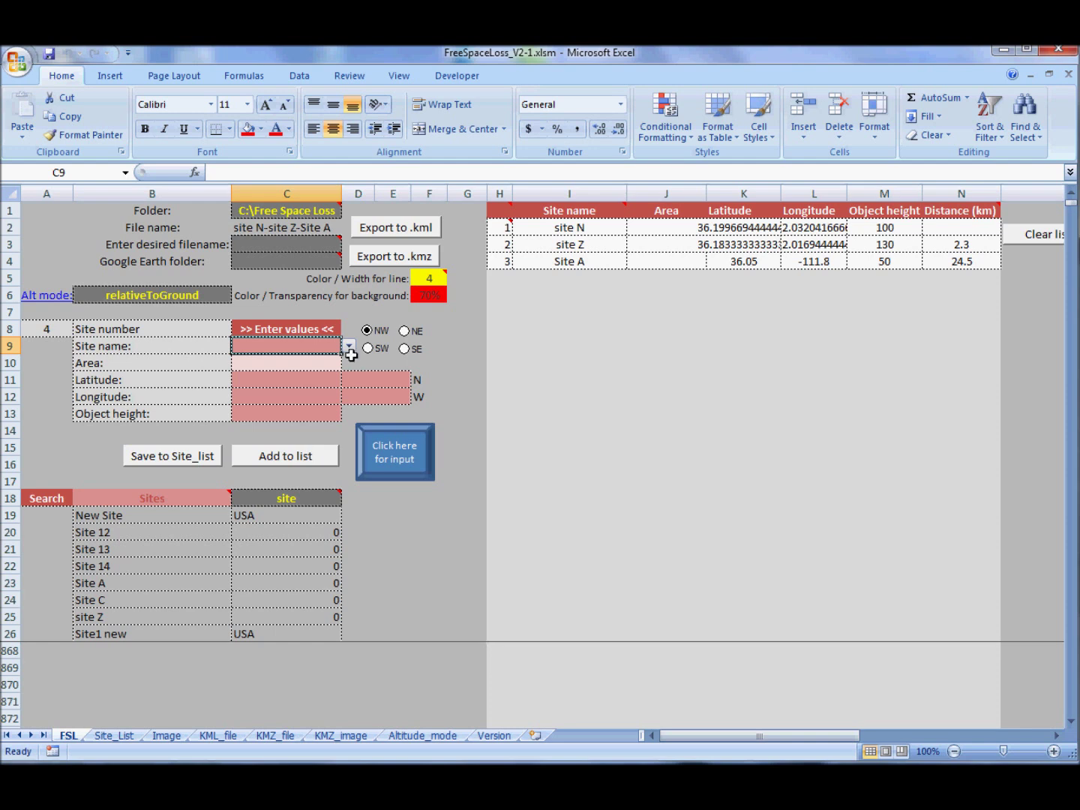
- Choose Site C in the site input dialog and add it as path entry 4
click(420, 476)
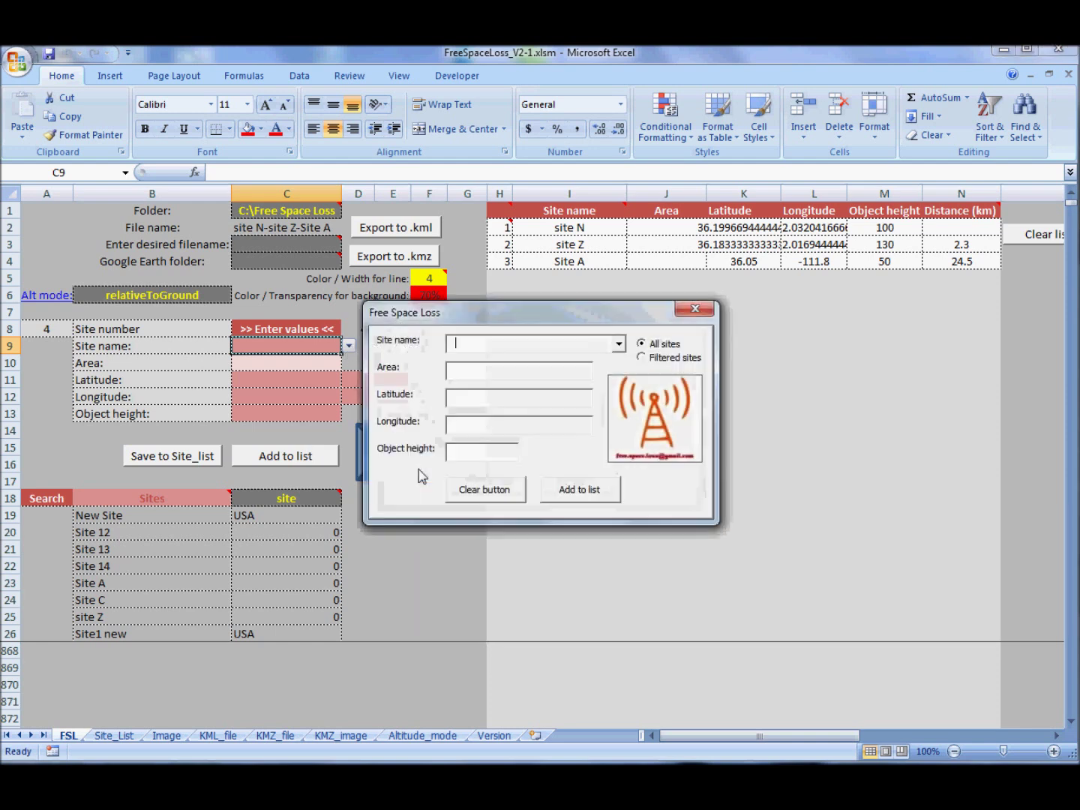
text(Site 12)
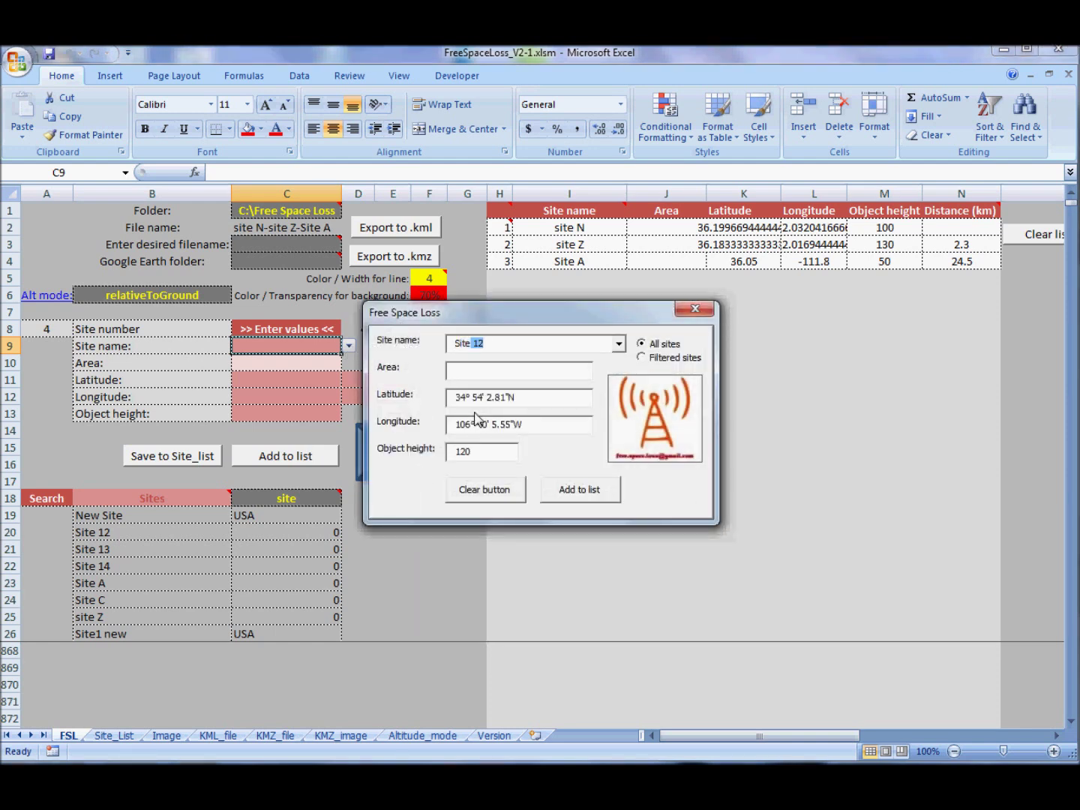
key(Down)
key(Down)
key(Down)
key(Down)
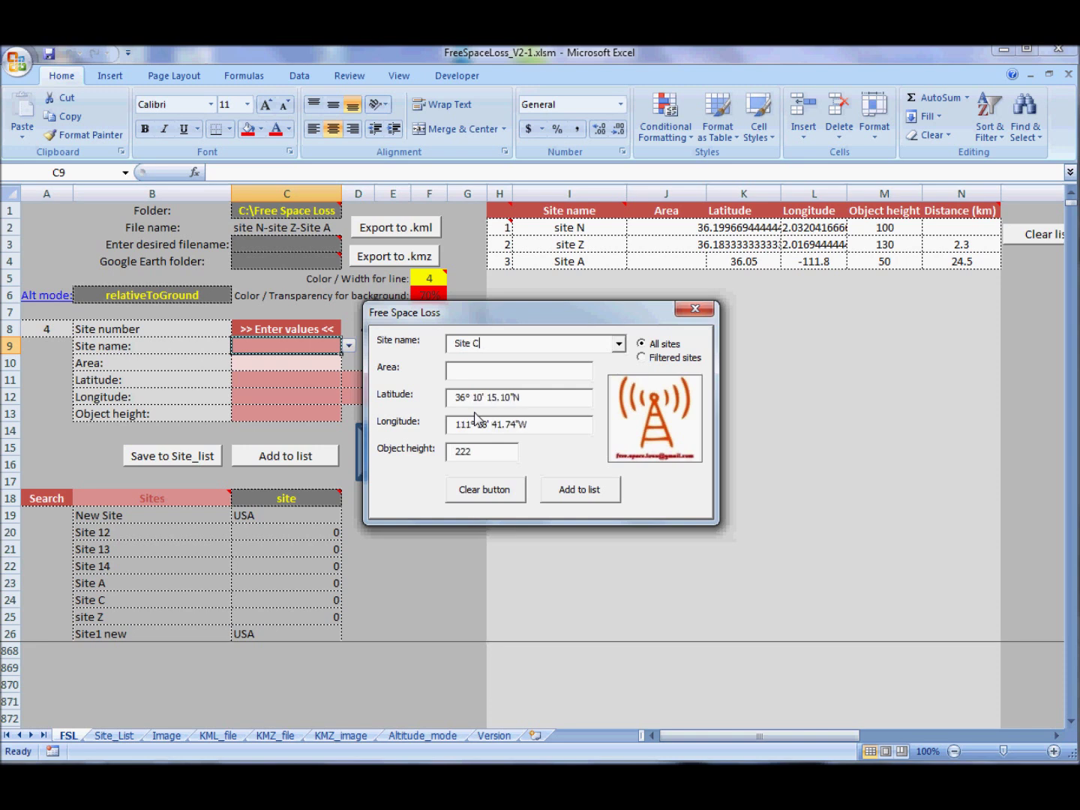
click(597, 496)
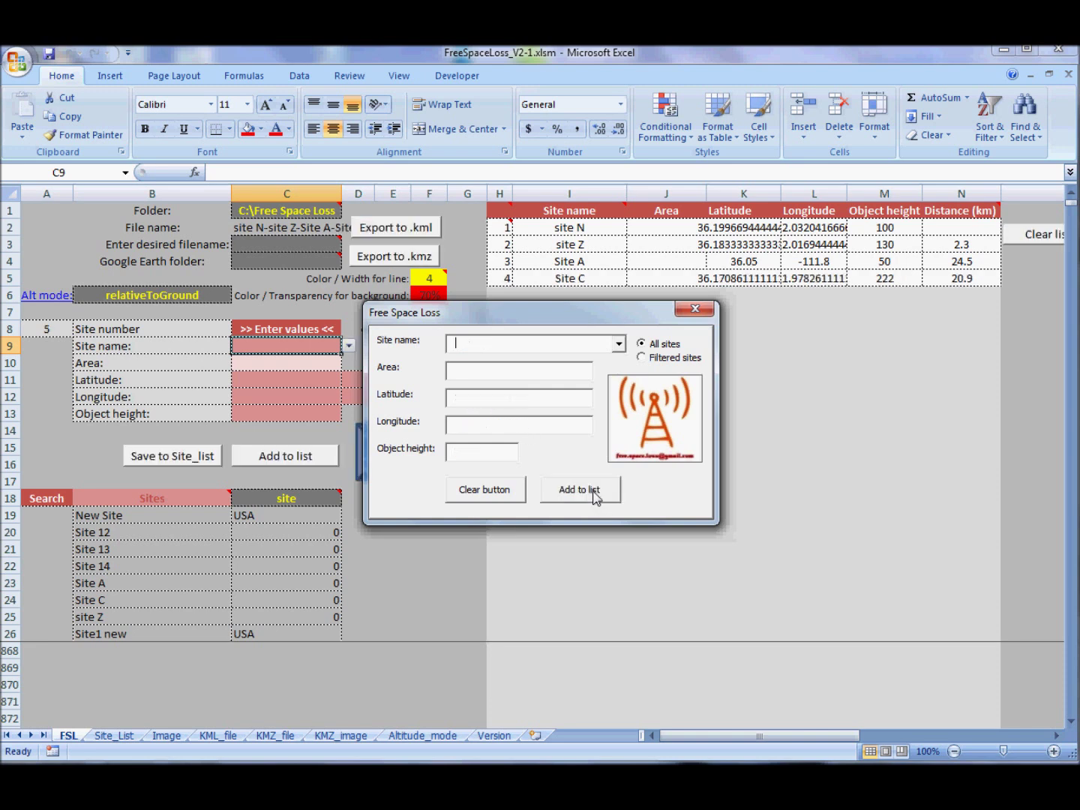
- Toggle the dialog between filtered and all sites, browsing each name list, then close it
click(657, 360)
click(618, 344)
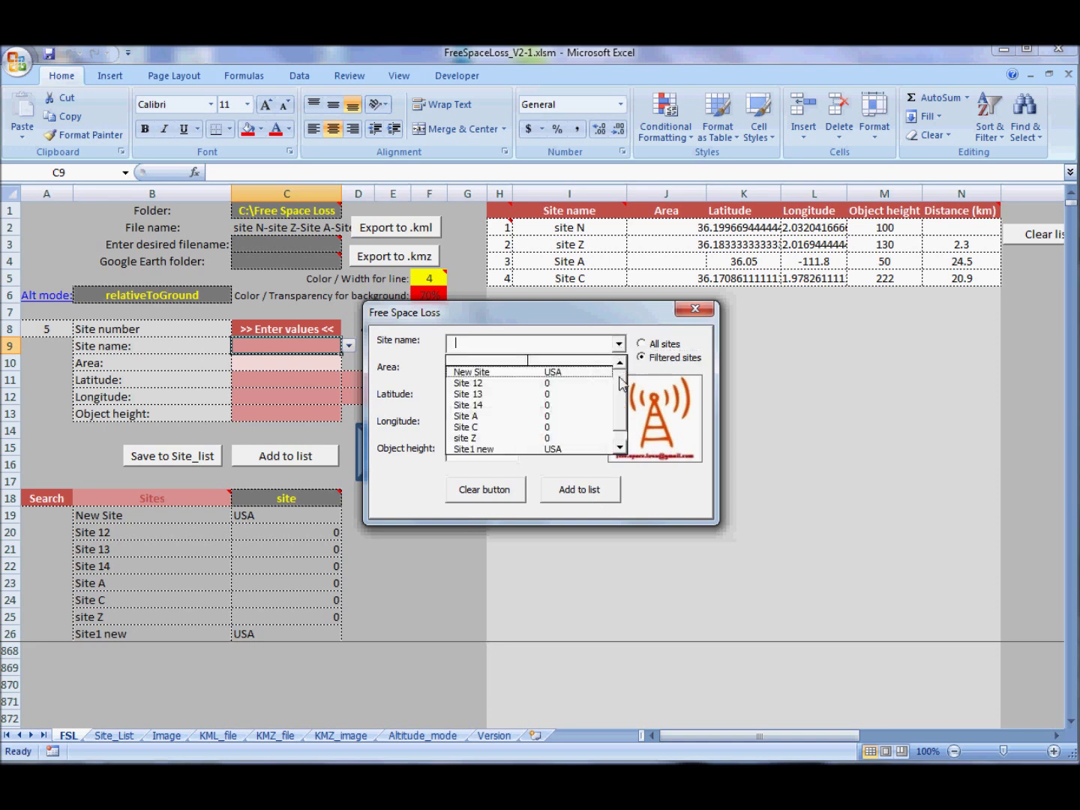
scroll(631, 428, down, 1)
scroll(619, 398, up, 1)
click(642, 343)
click(618, 344)
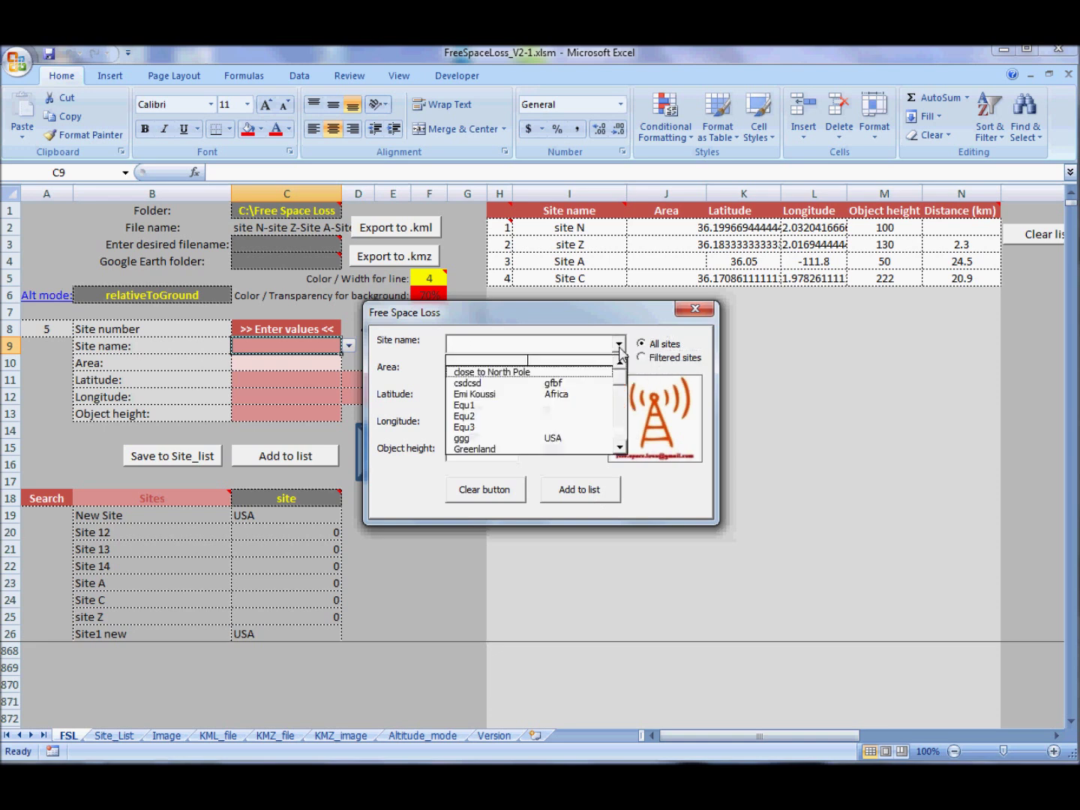
drag(620, 386, 627, 446)
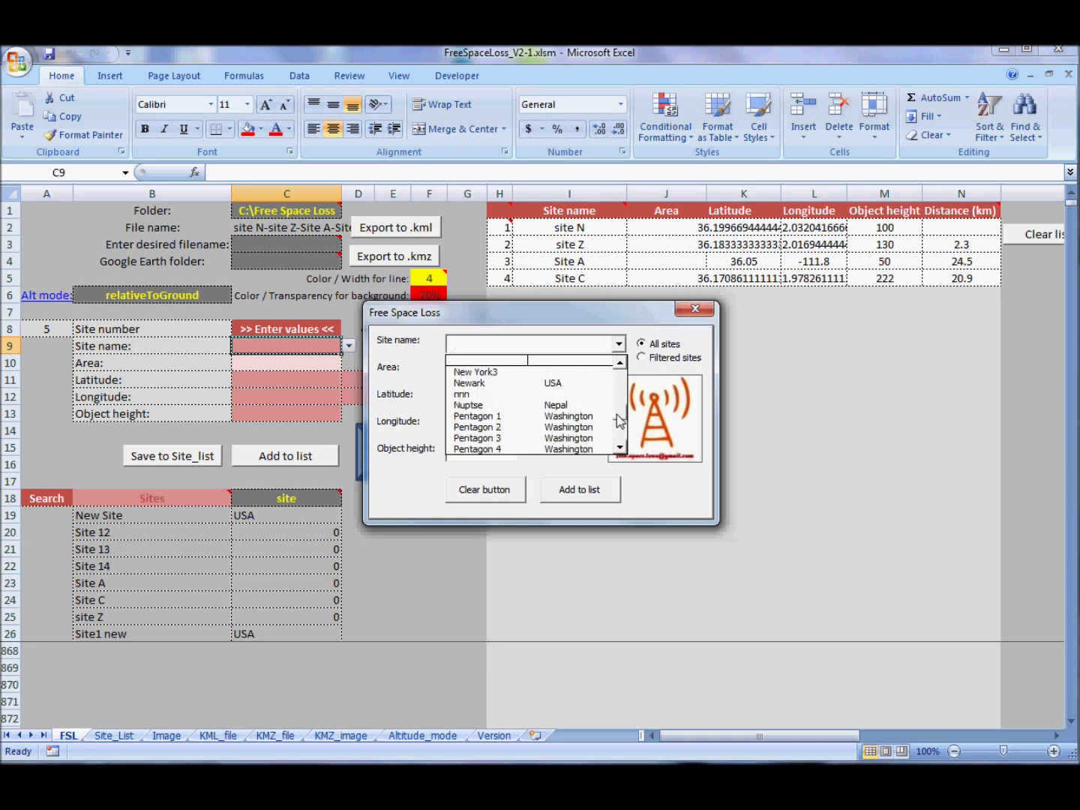
scroll(607, 440, up, 1)
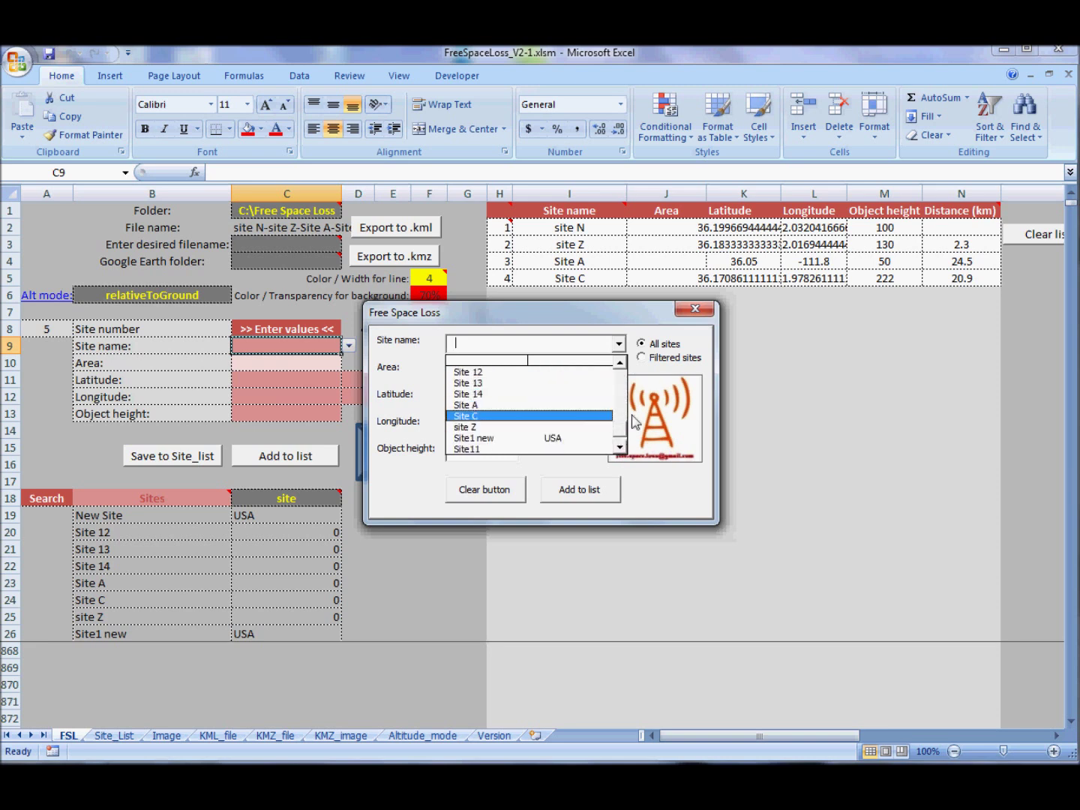
scroll(624, 420, up, 5)
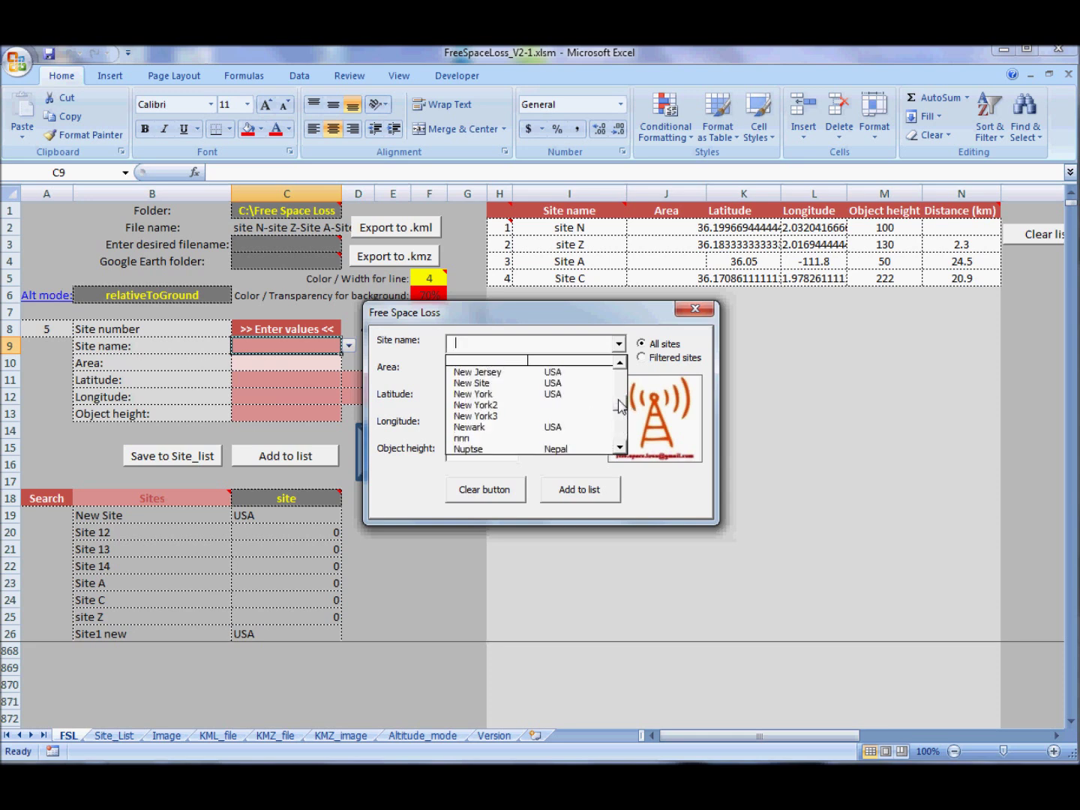
scroll(621, 390, up, 3)
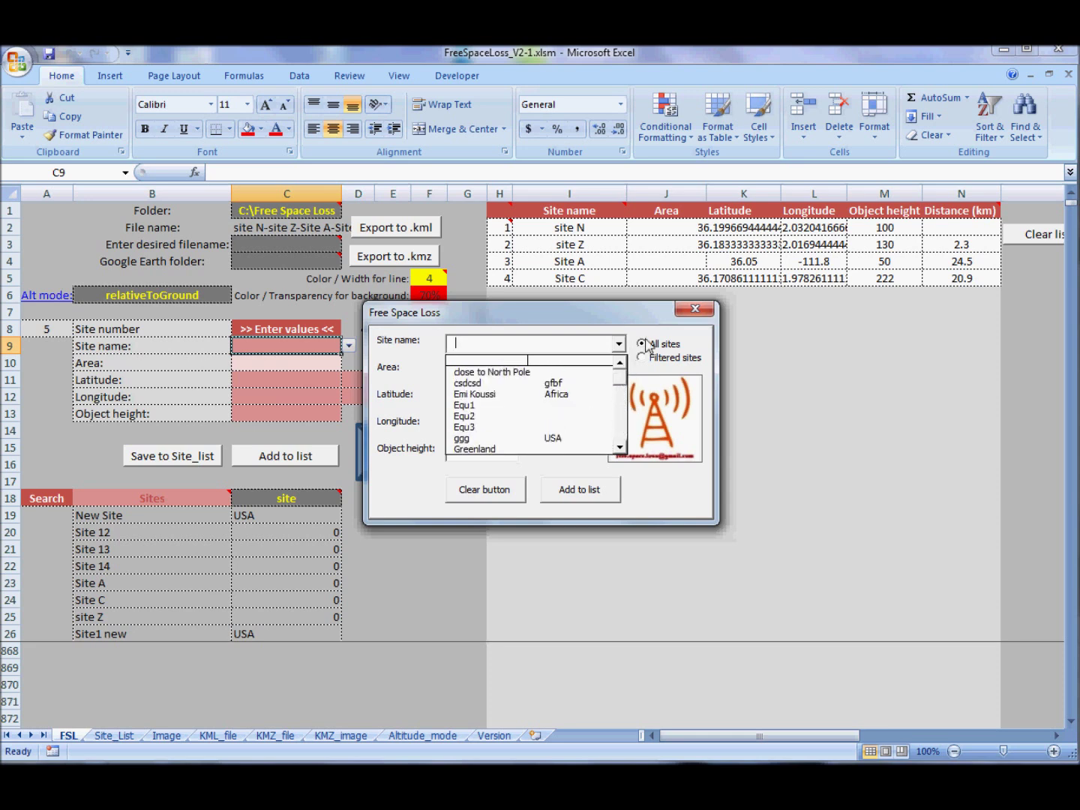
click(642, 357)
click(619, 344)
scroll(620, 371, down, 1)
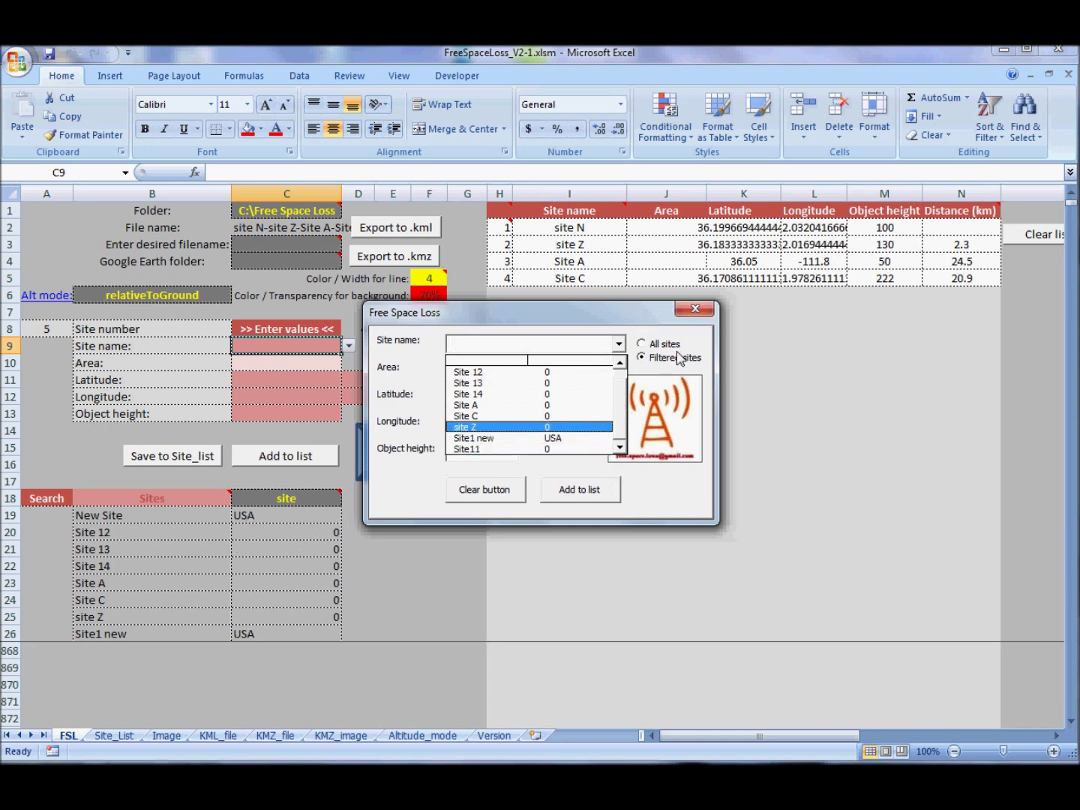
click(696, 309)
click(694, 310)
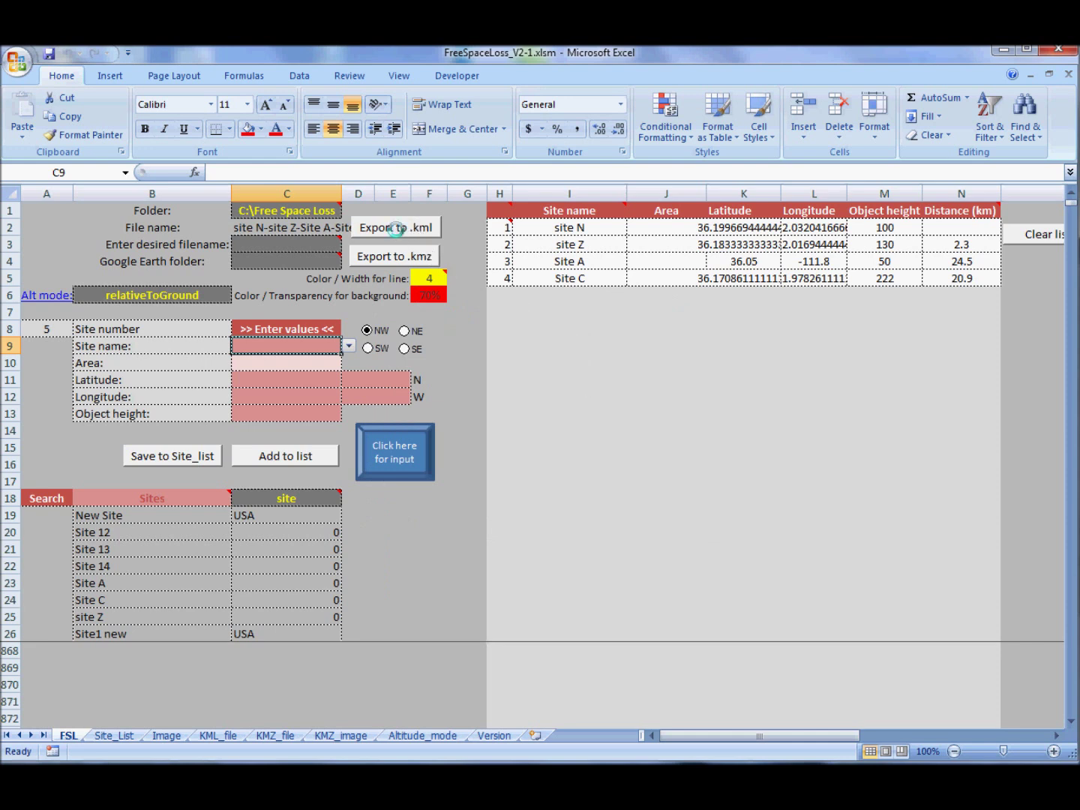
click(314, 213)
click(321, 174)
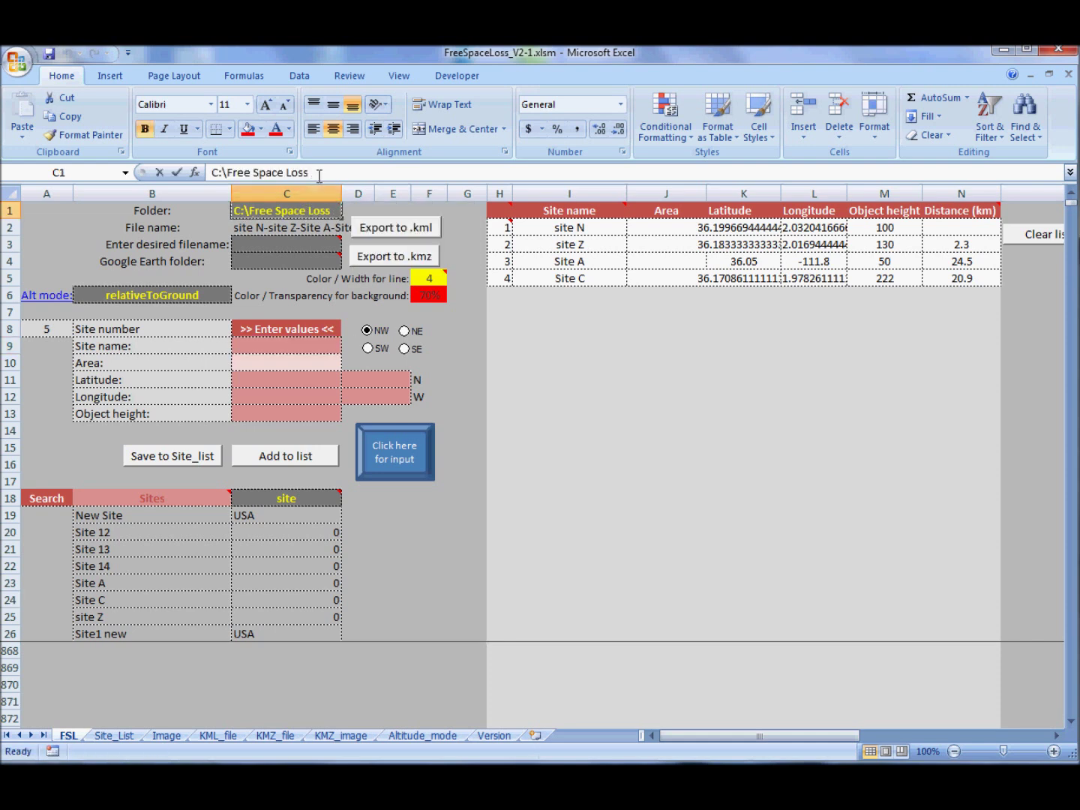
drag(321, 174, 330, 183)
text(My document)
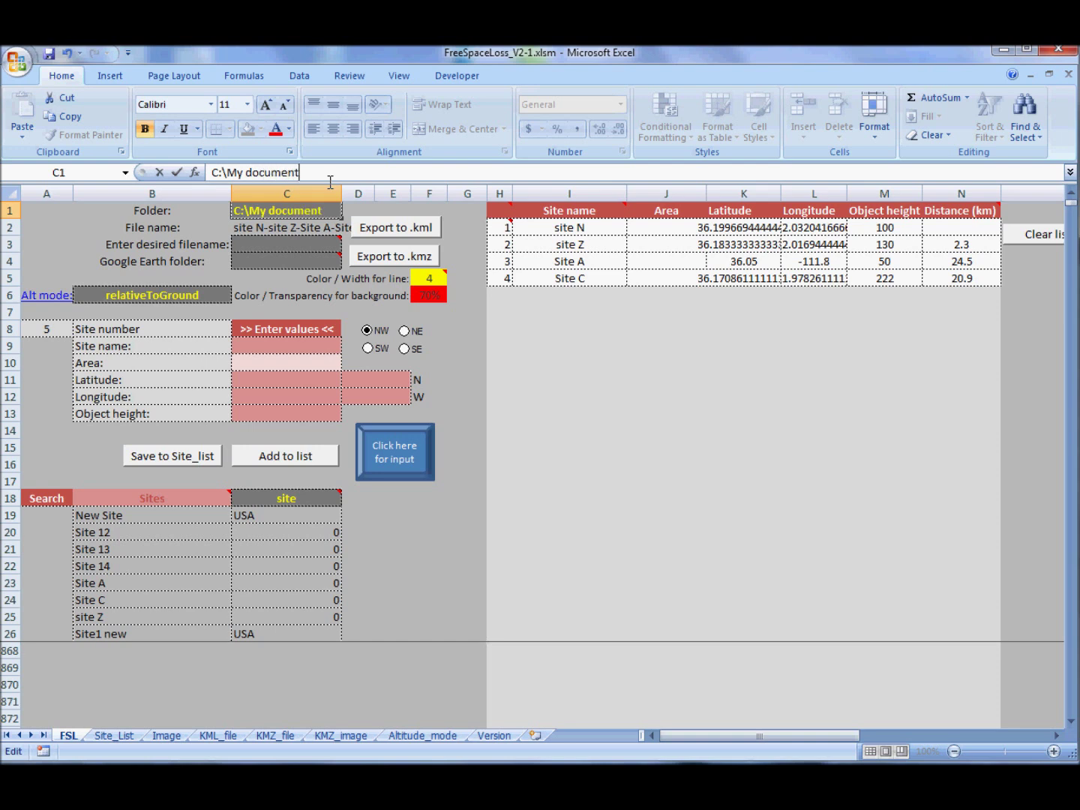
text(\sites)
key(Return)
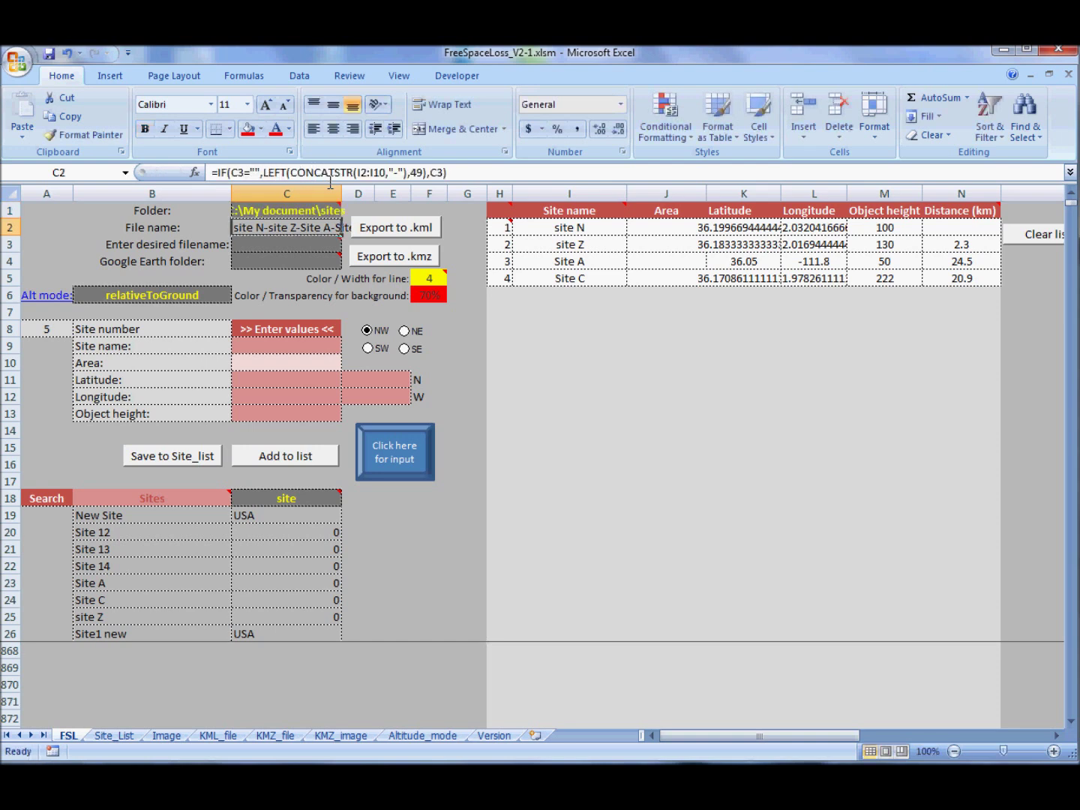
key(Up)
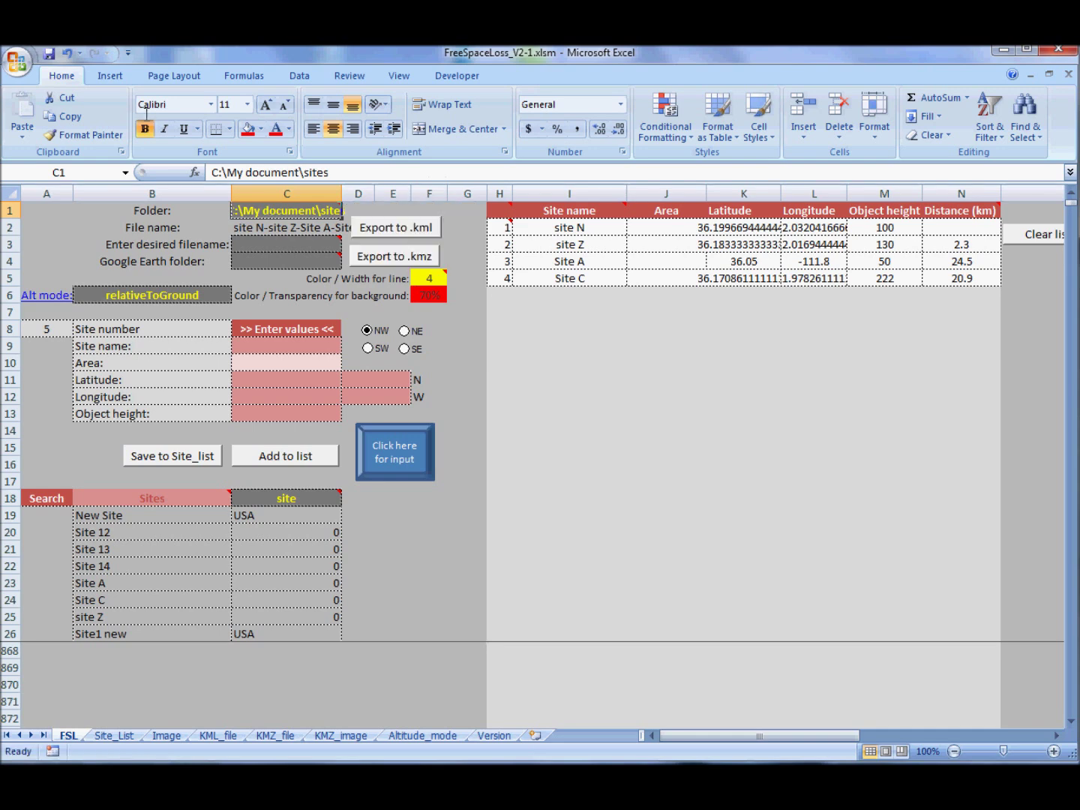
click(69, 55)
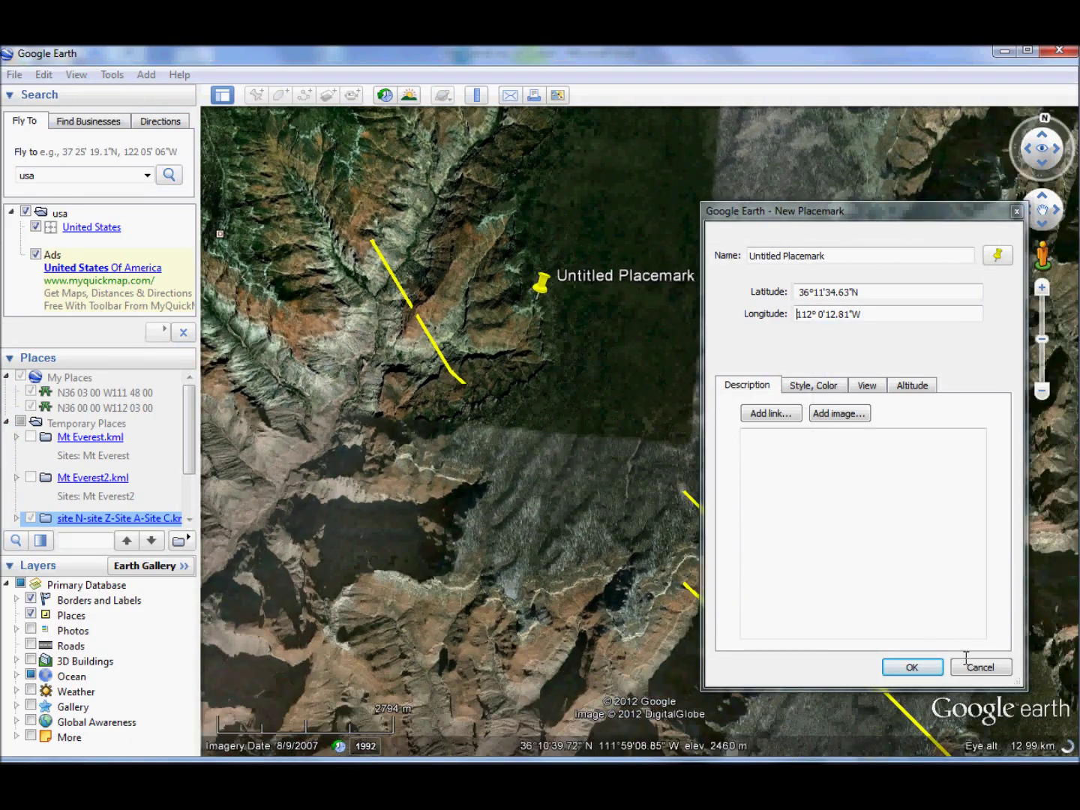
- Cancel the untitled New Placemark in Google Earth
click(968, 662)
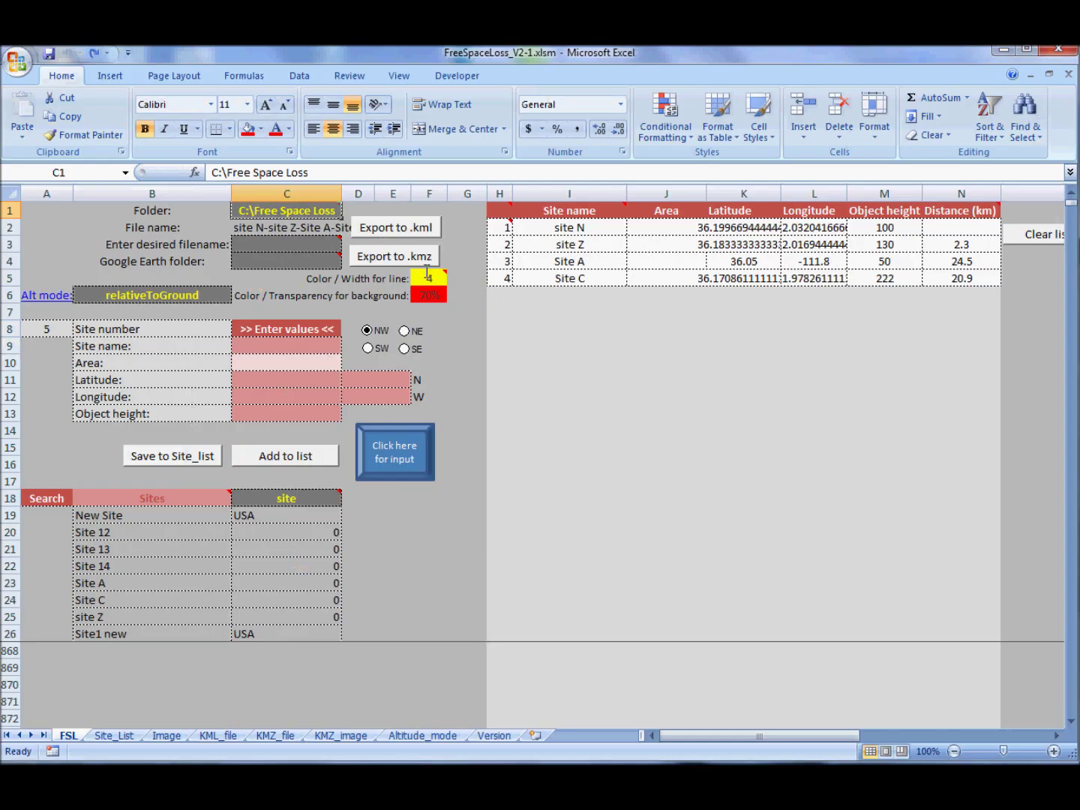
- Clear the site list and filter the sites with the search term "pent"
mouse_move(431, 280)
click(1033, 237)
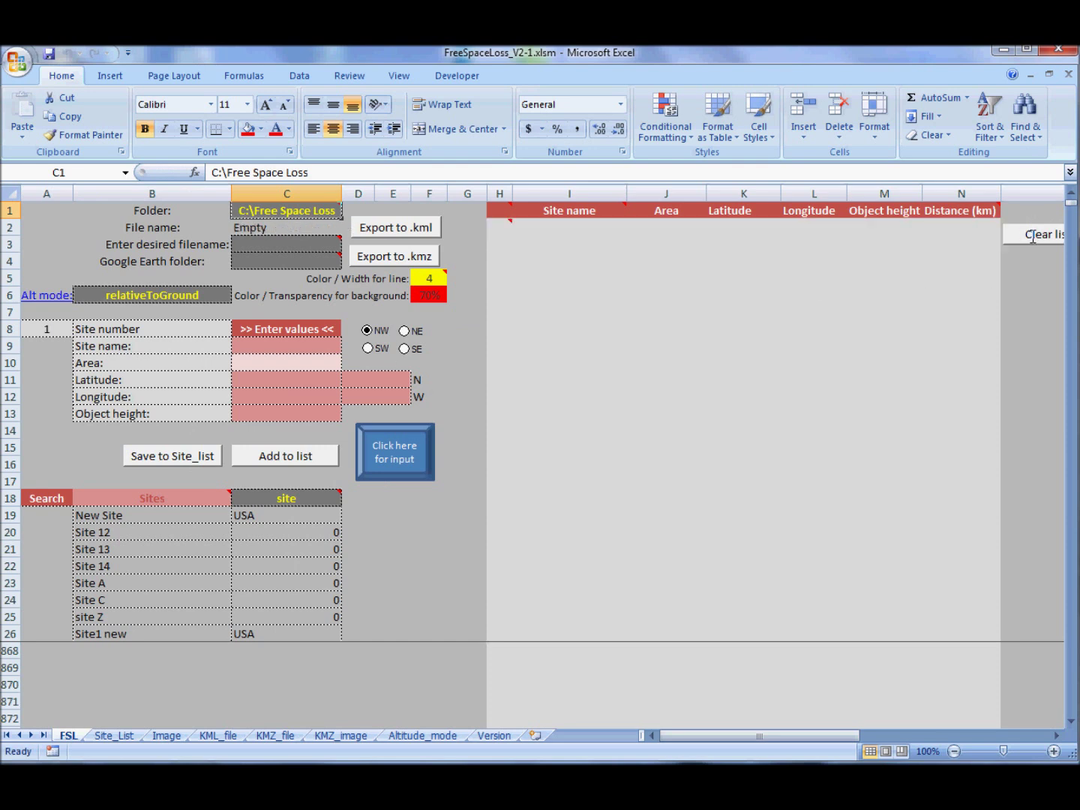
click(300, 499)
text(pent)
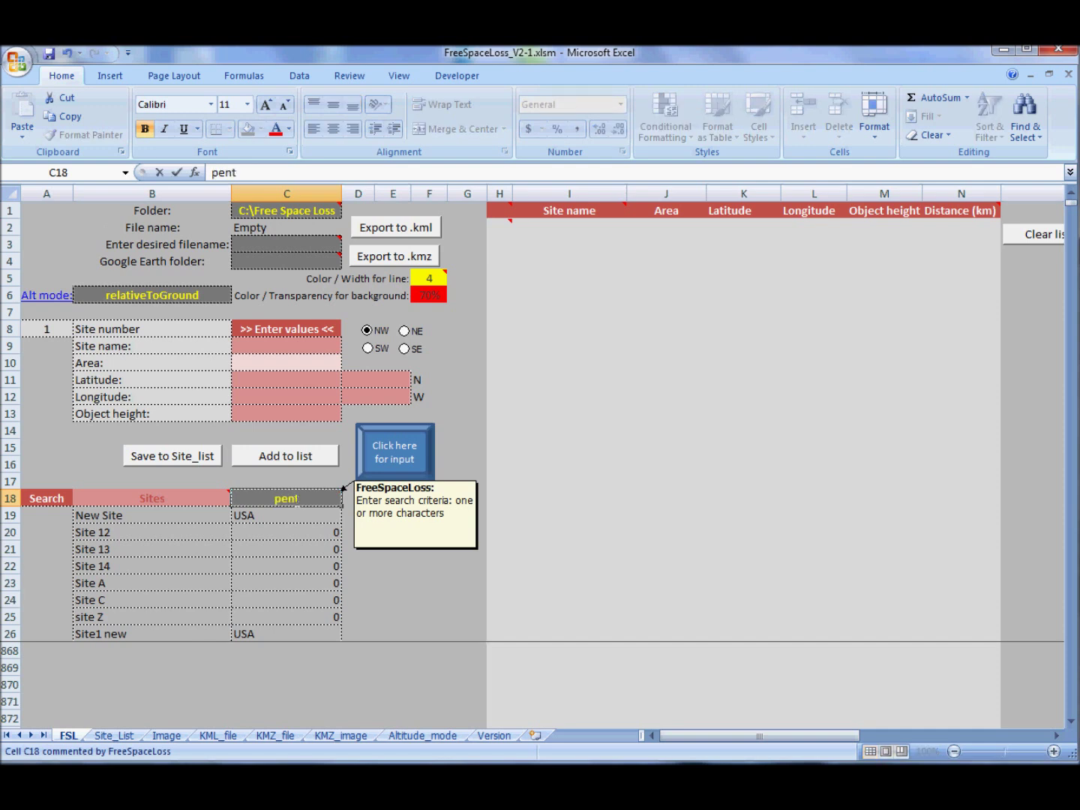
key(Return)
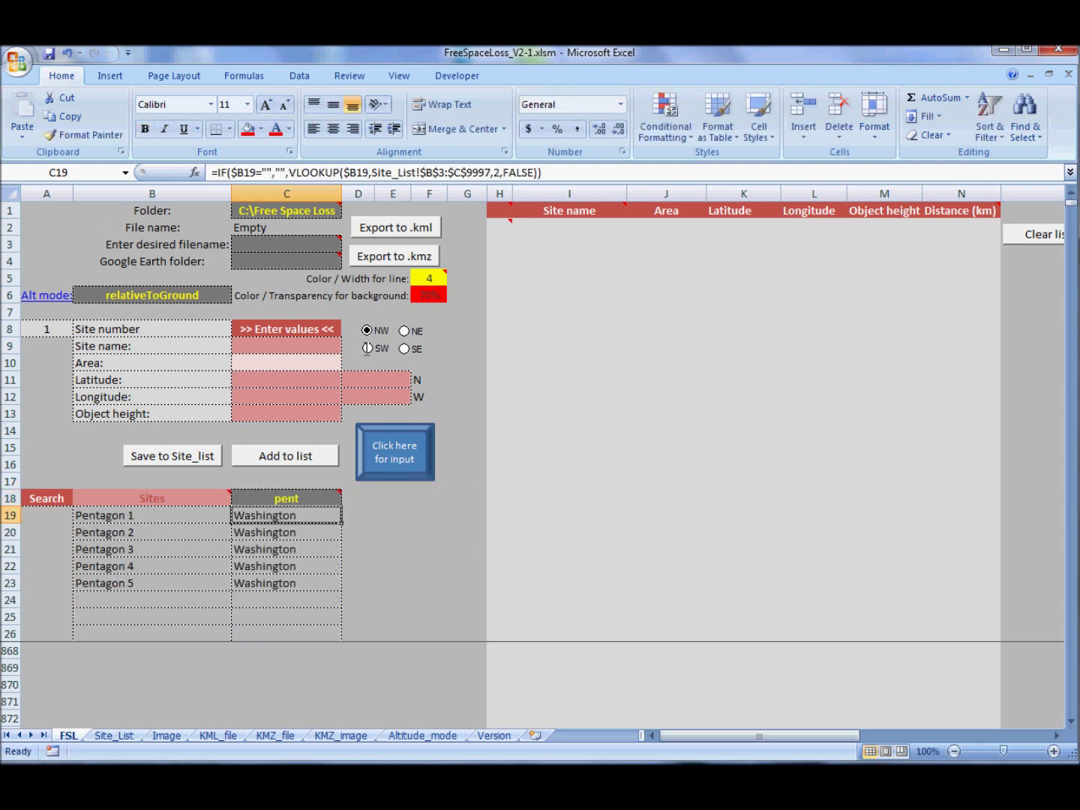
- Add Pentagon 1, Pentagon 2, Pentagon 3 and Pentagon 1 again to the site list
click(319, 346)
click(349, 346)
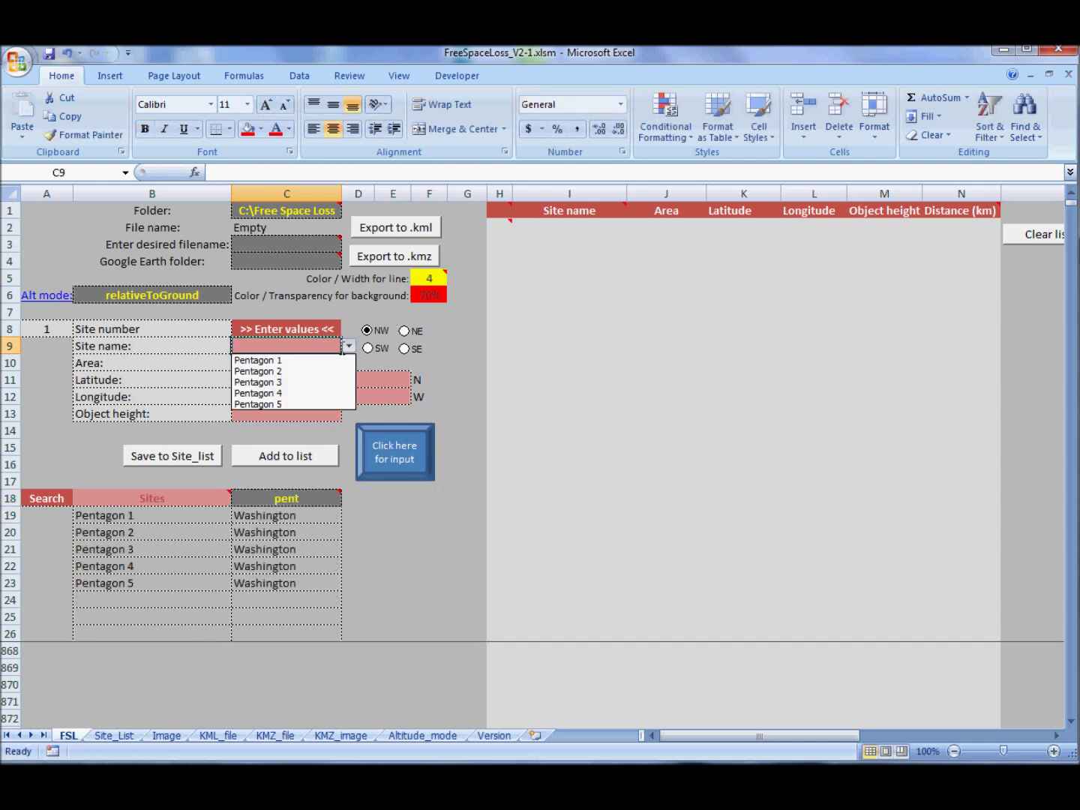
click(301, 358)
click(300, 457)
click(349, 346)
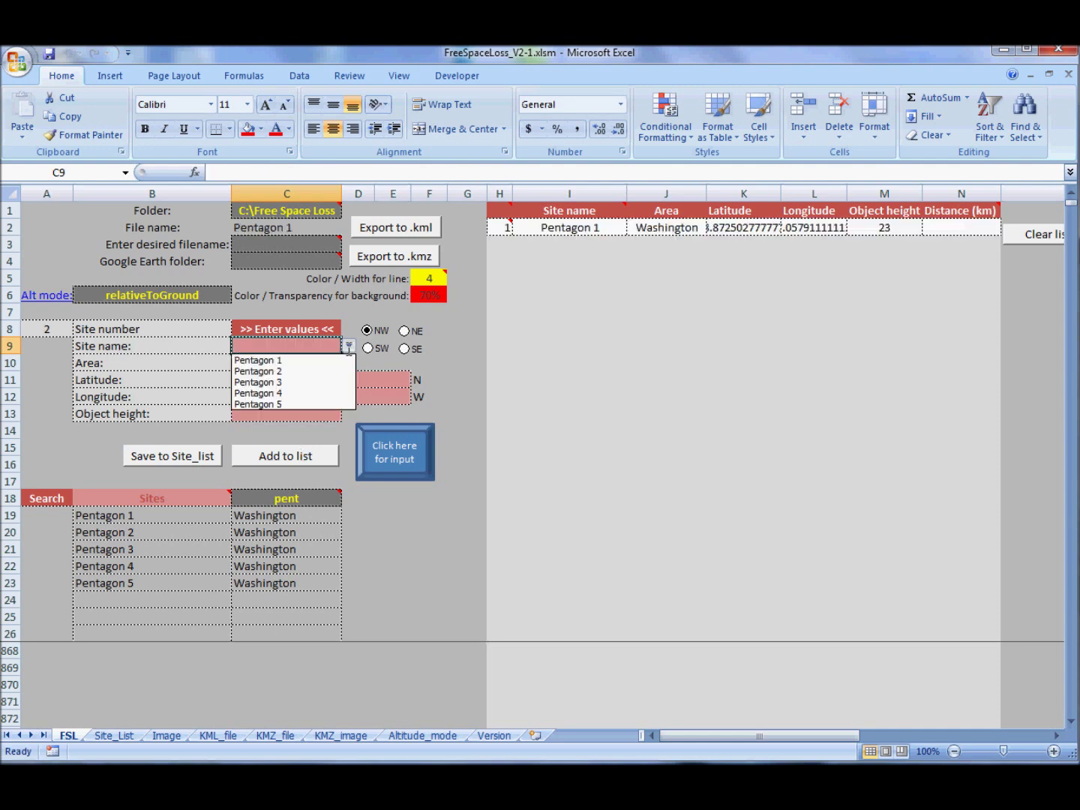
click(293, 369)
click(284, 454)
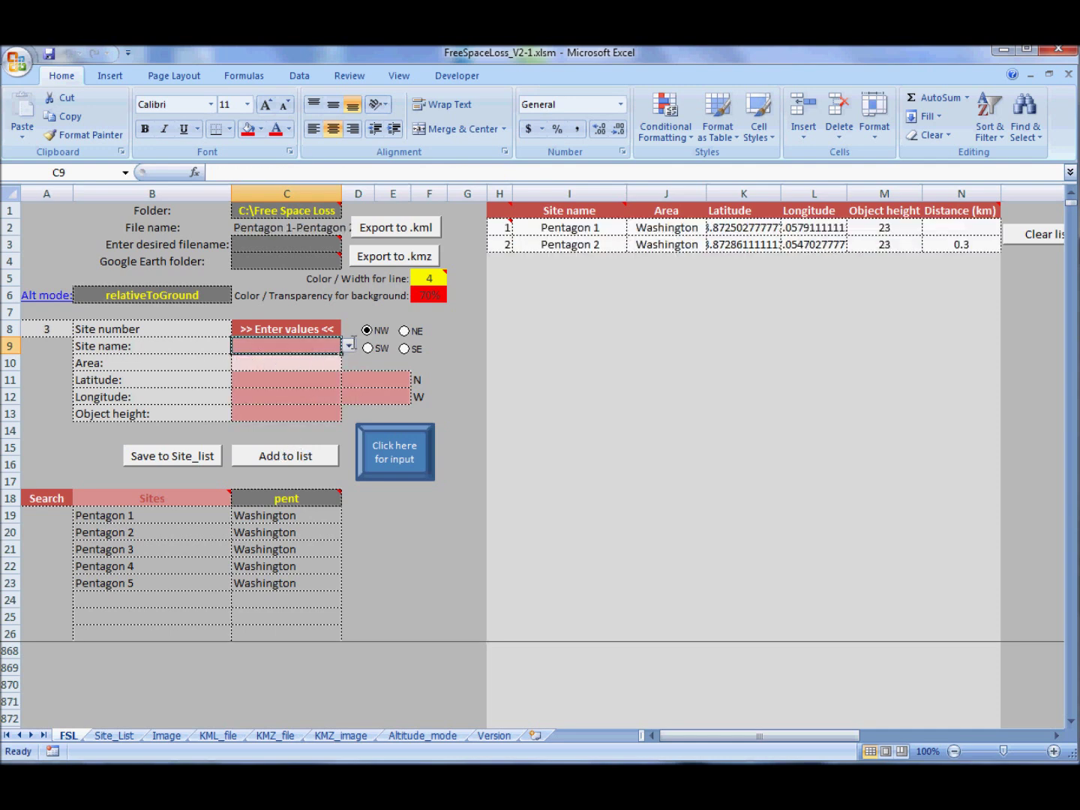
click(349, 346)
click(298, 380)
click(288, 454)
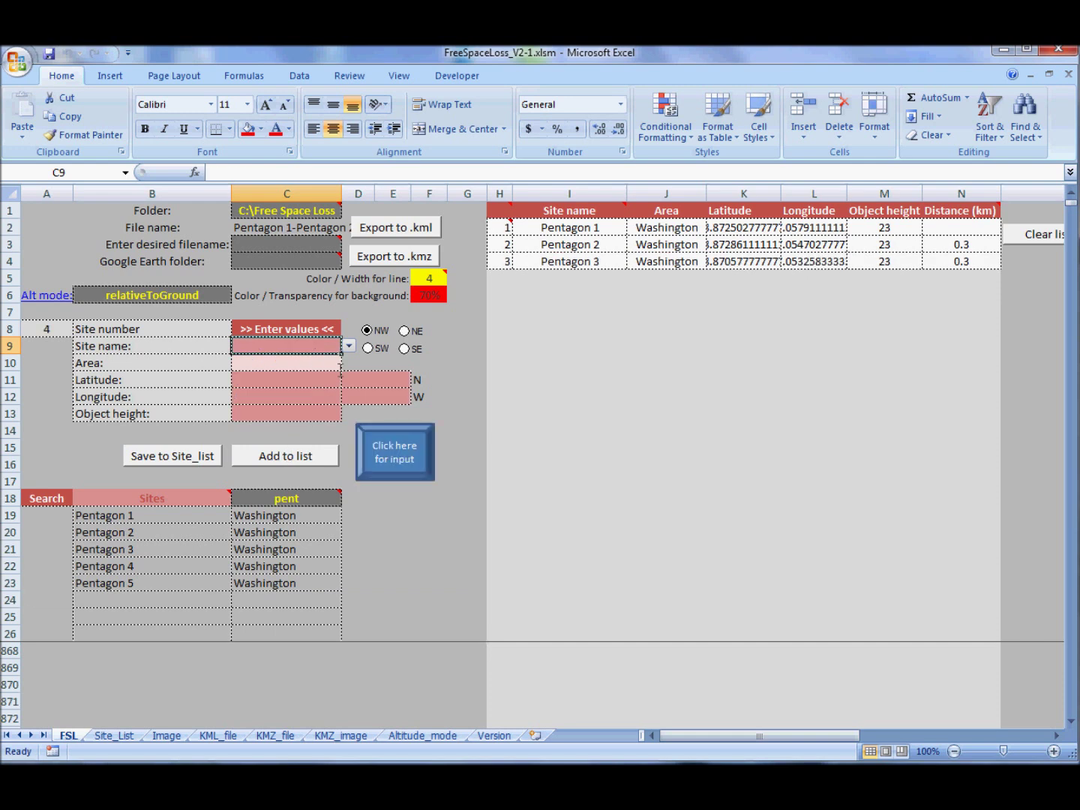
click(349, 346)
click(324, 361)
- Add Pentagon 4, Pentagon 5 and closing Pentagon 1, then clear the fourth row's number
click(289, 454)
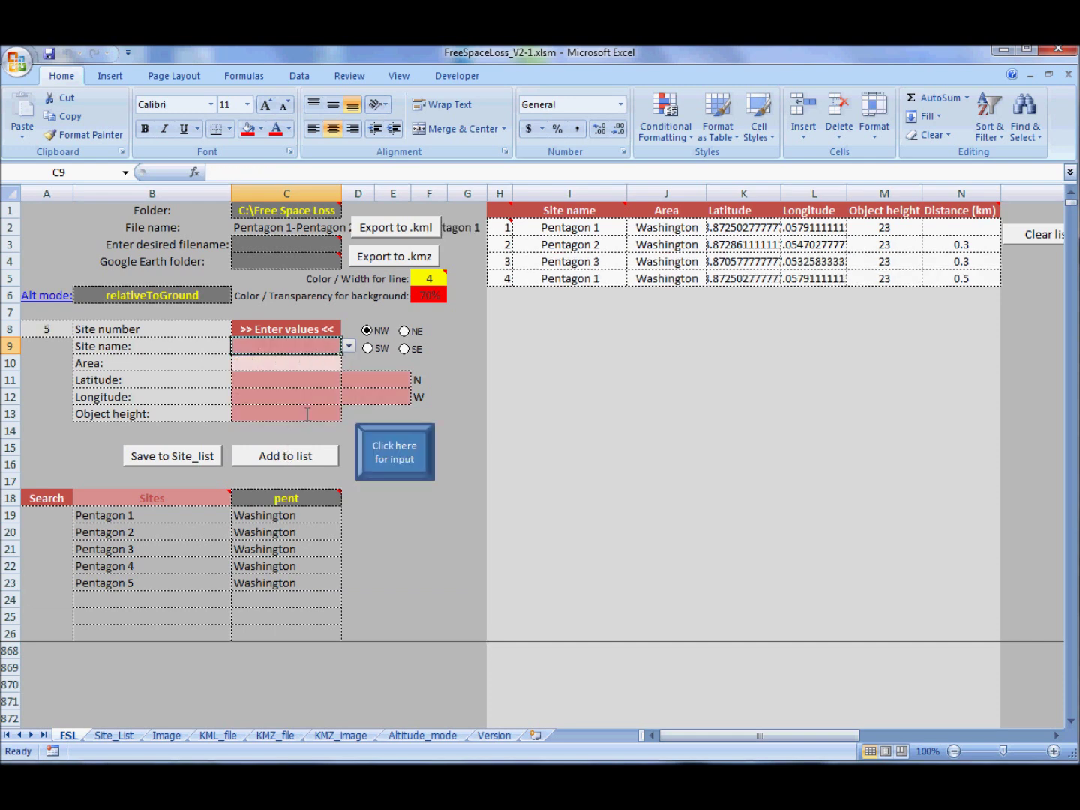
click(349, 346)
click(303, 393)
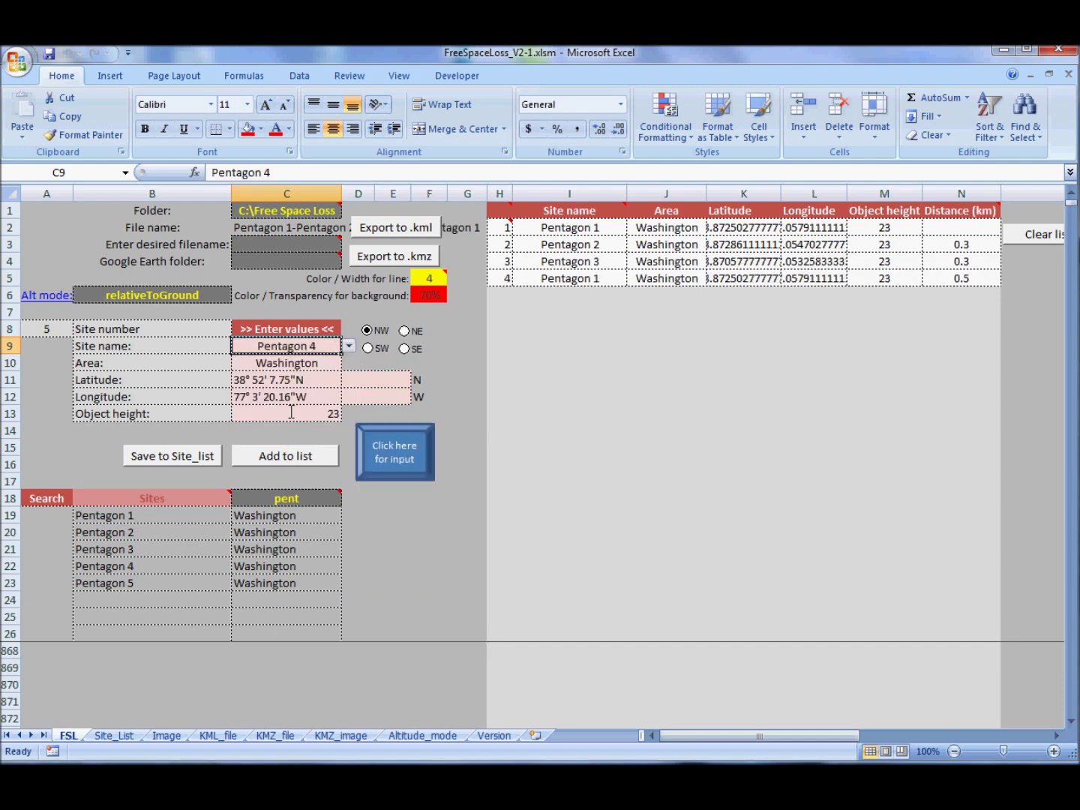
click(283, 449)
click(350, 346)
click(298, 404)
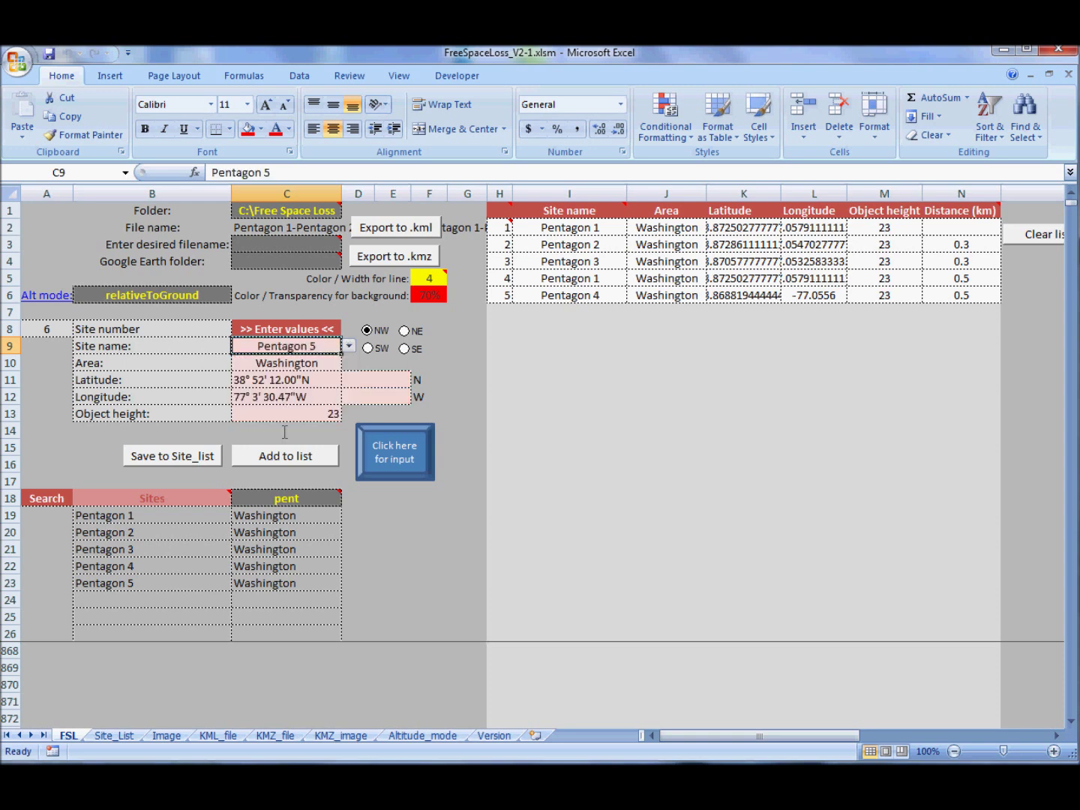
click(283, 450)
click(348, 346)
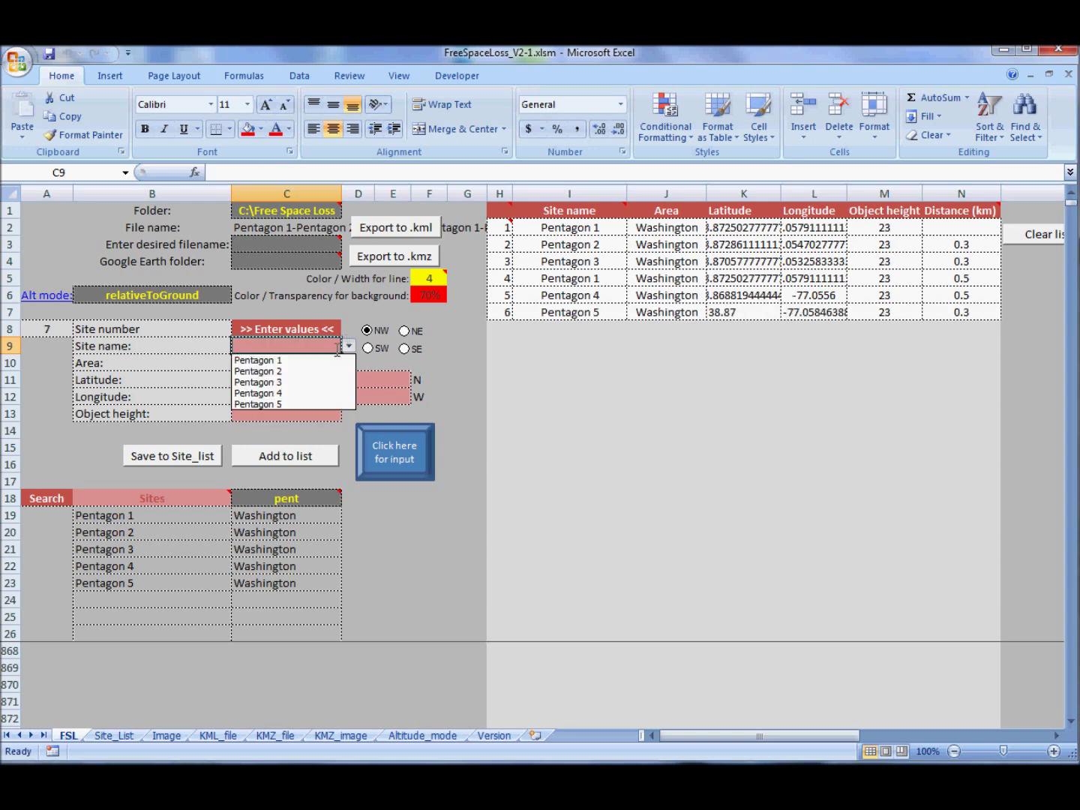
click(313, 360)
click(293, 456)
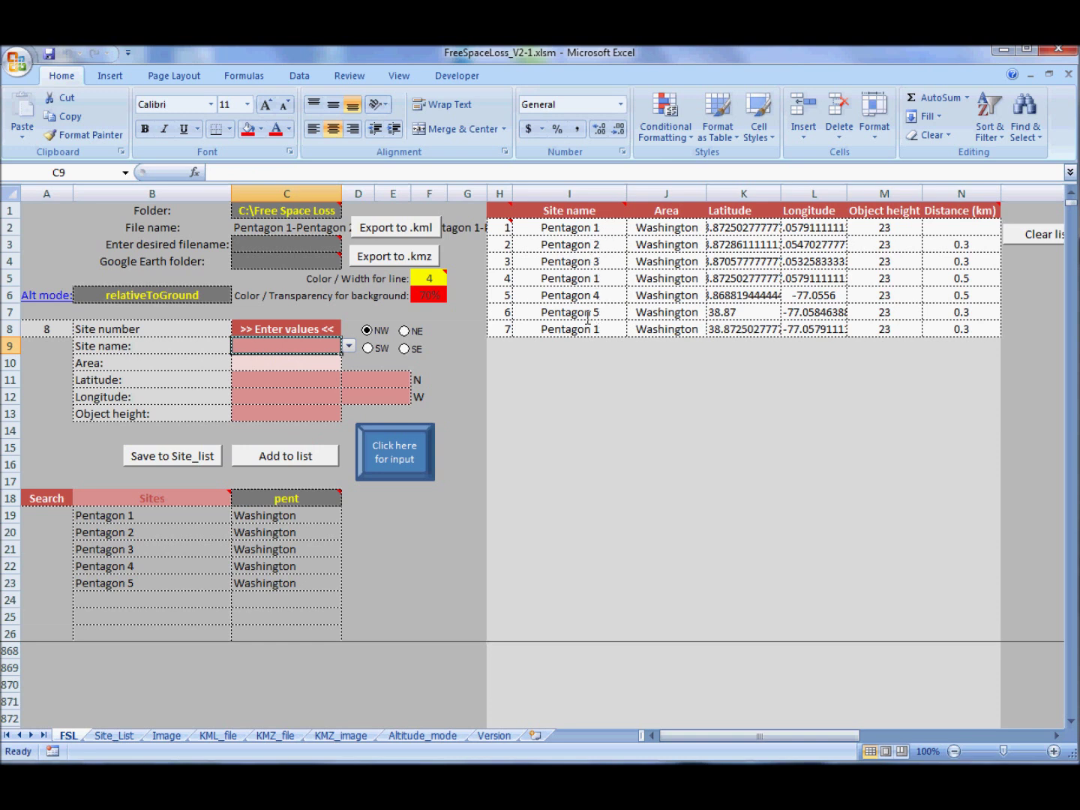
click(503, 278)
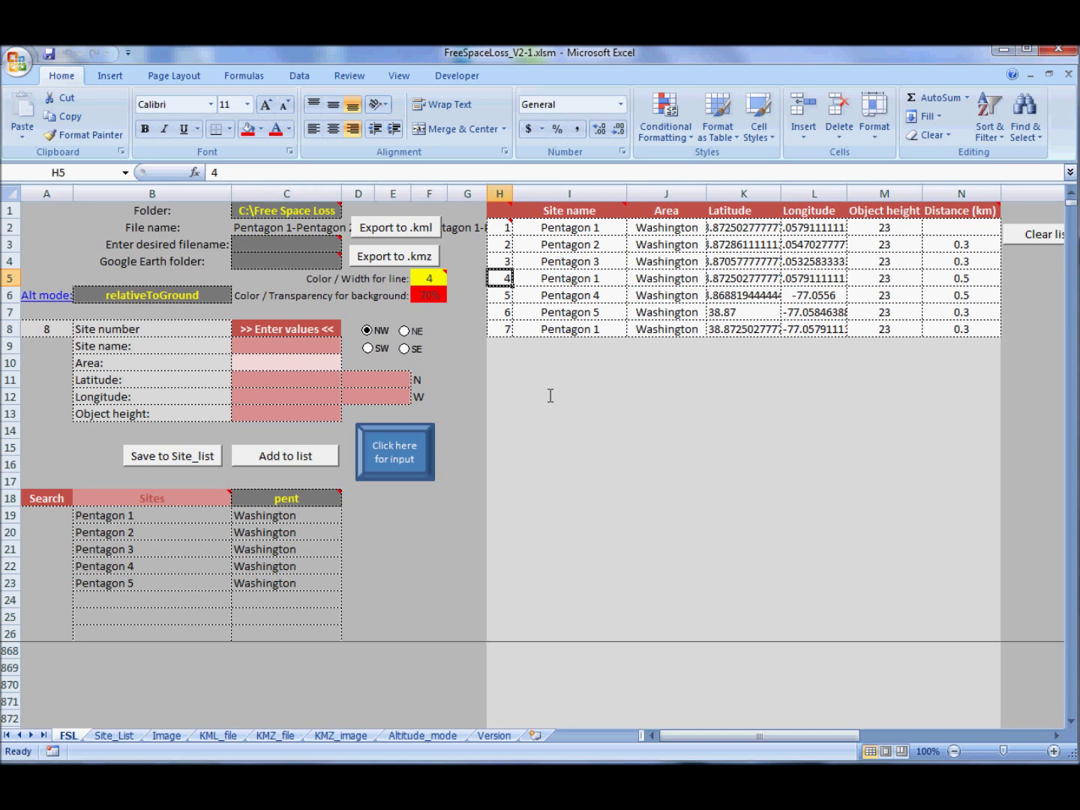
key(Delete)
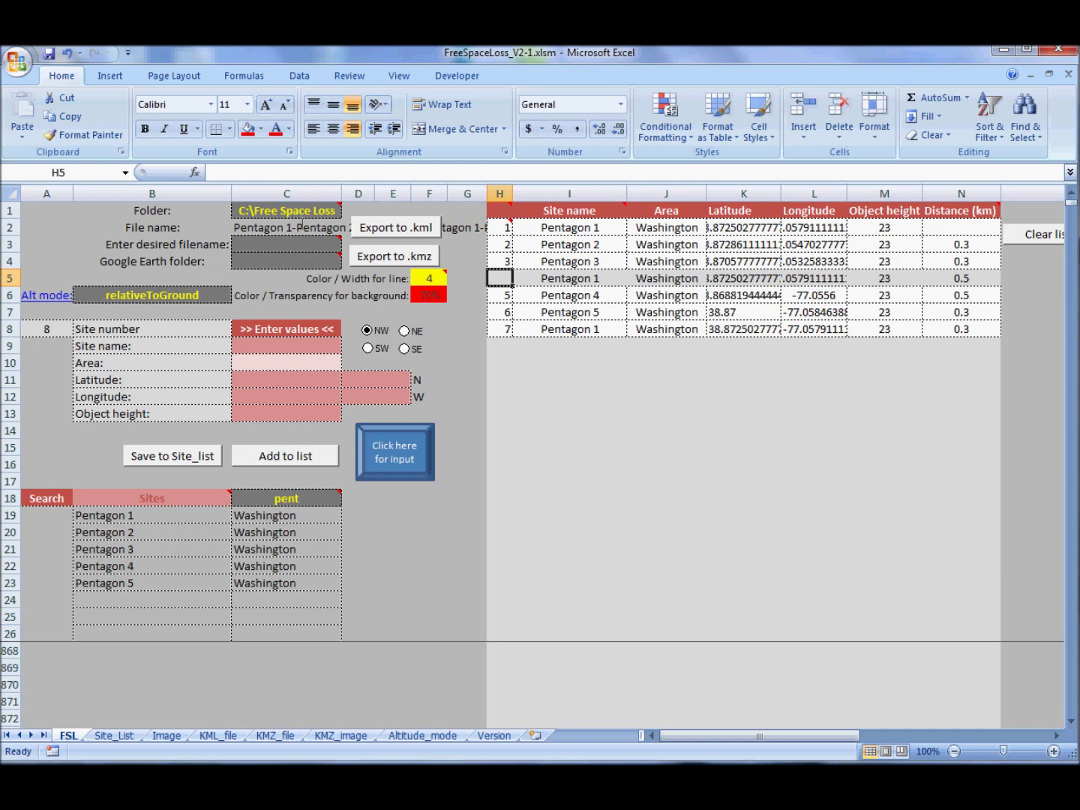
- Export the list to .kmz, then trim the desired filename in C3 to Pentagon
click(391, 255)
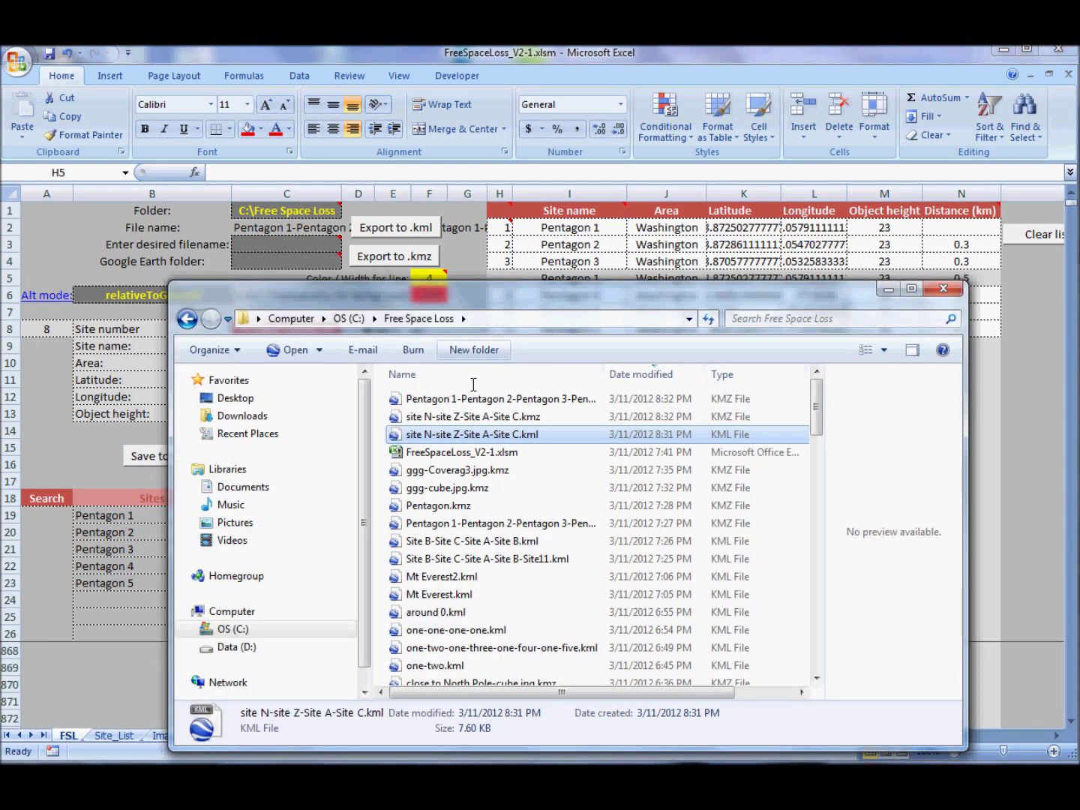
click(408, 393)
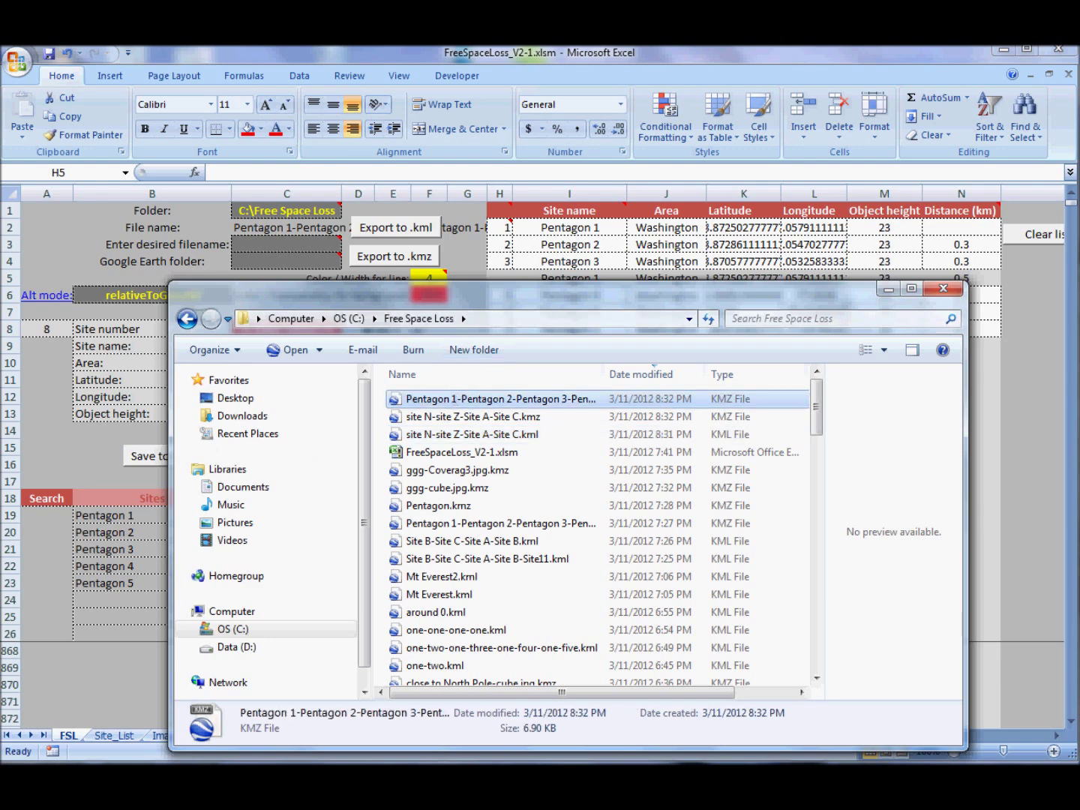
click(334, 245)
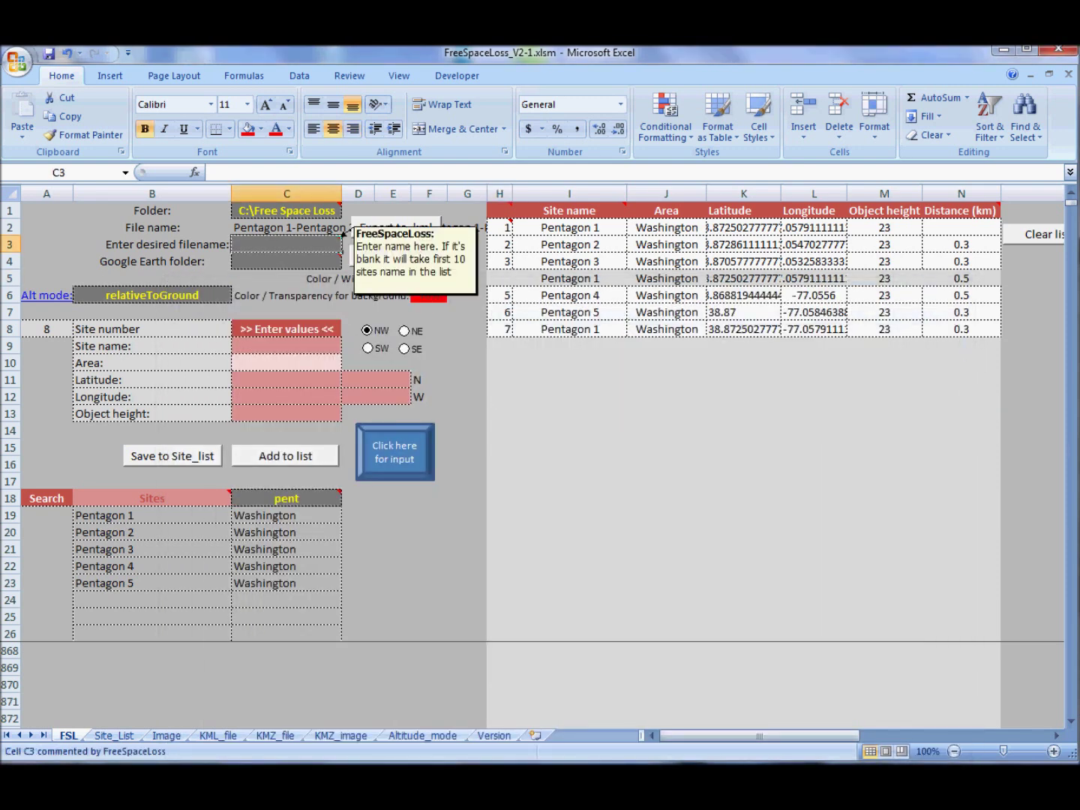
double_click(341, 238)
text(Pentagon 1-Pentagon 2-Pentagon 3-Pentagon 1-Penta)
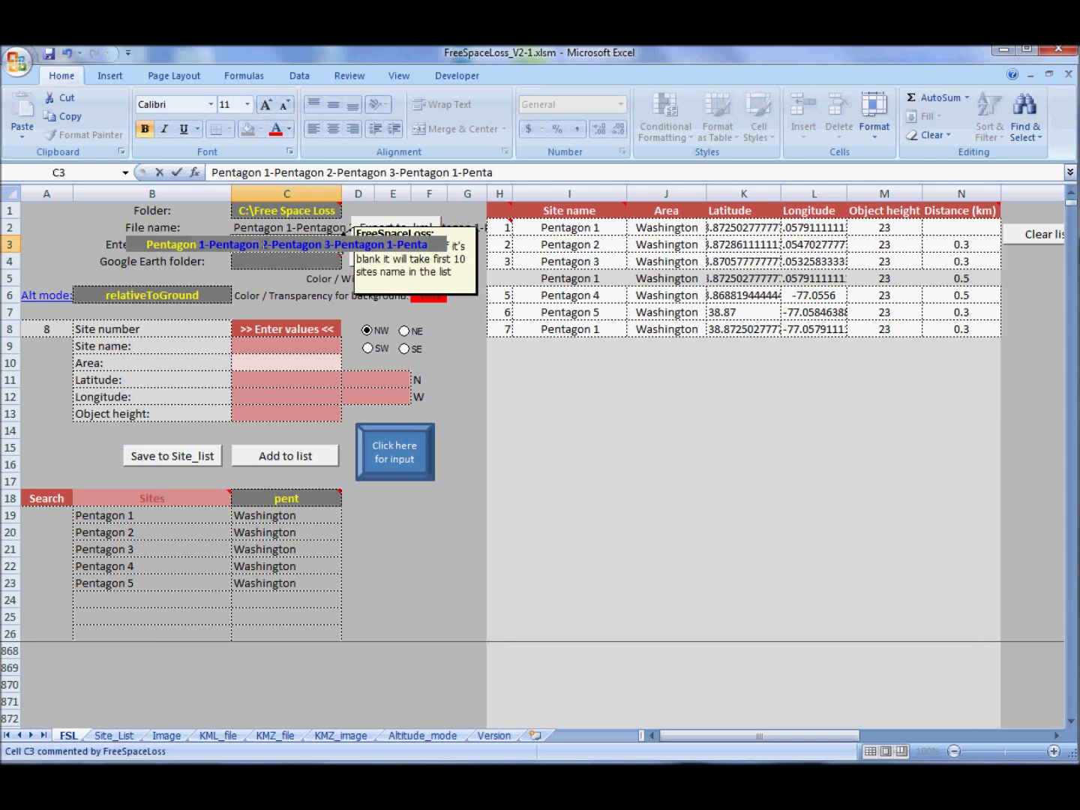
key(BackSpace)
key(Return)
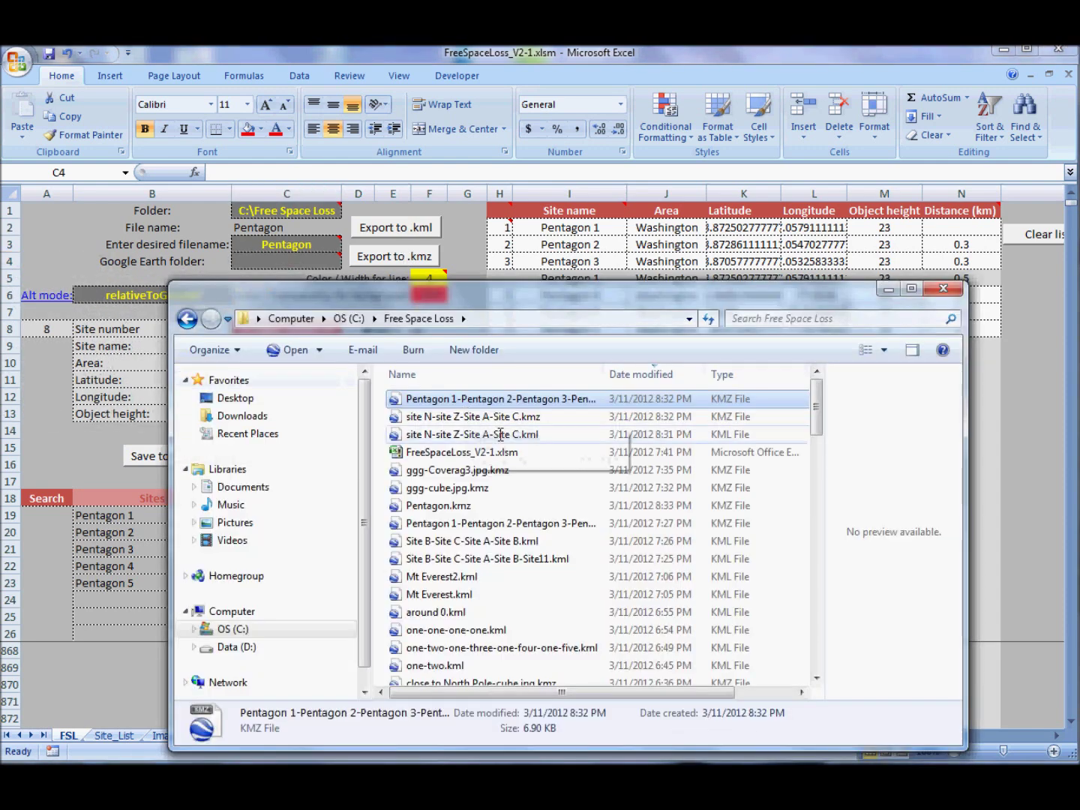
- Re-export as Pentagon.kmz and select the newest file sorted by date modified
click(652, 373)
click(653, 373)
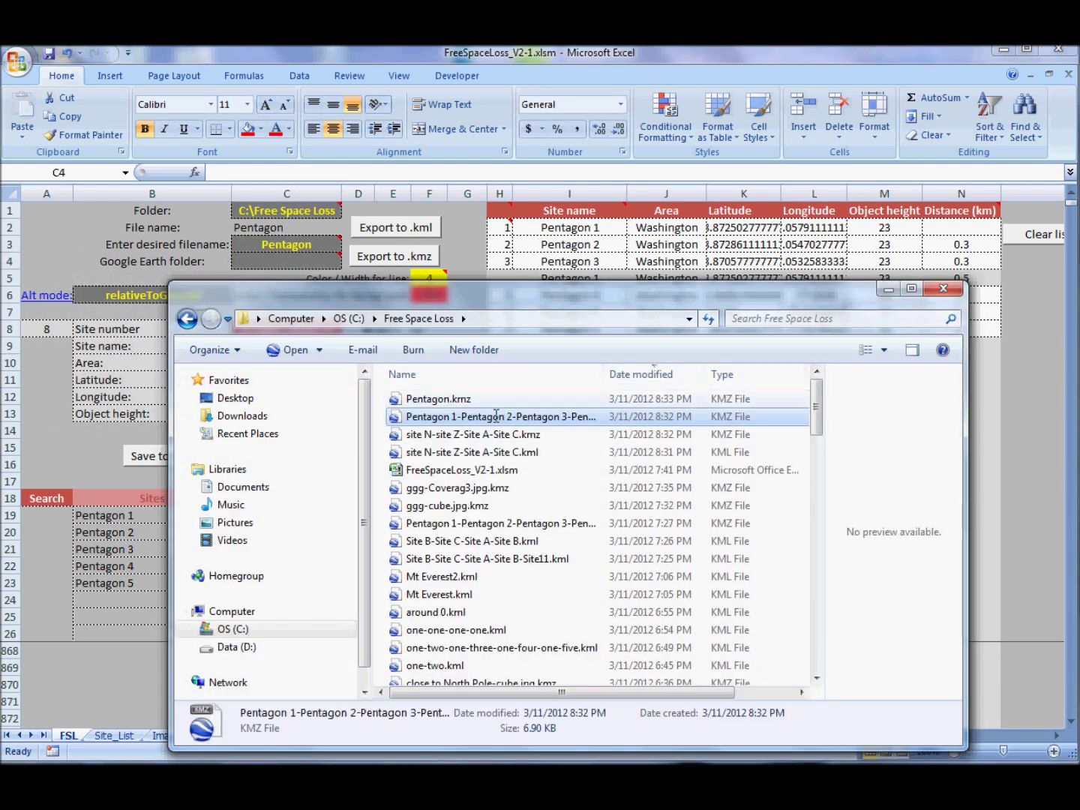
click(458, 395)
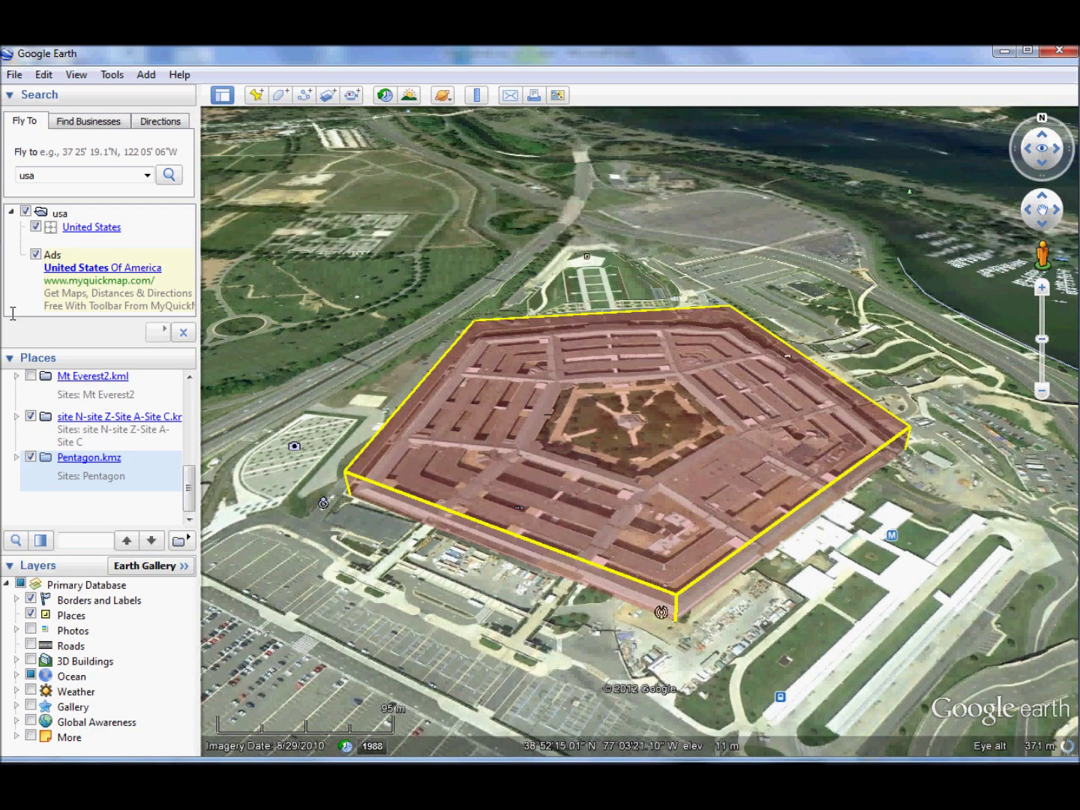
- Return to the FreeSpaceLoss Excel workbook after viewing Pentagon.kmz in Google Earth
key(alt+Tab)
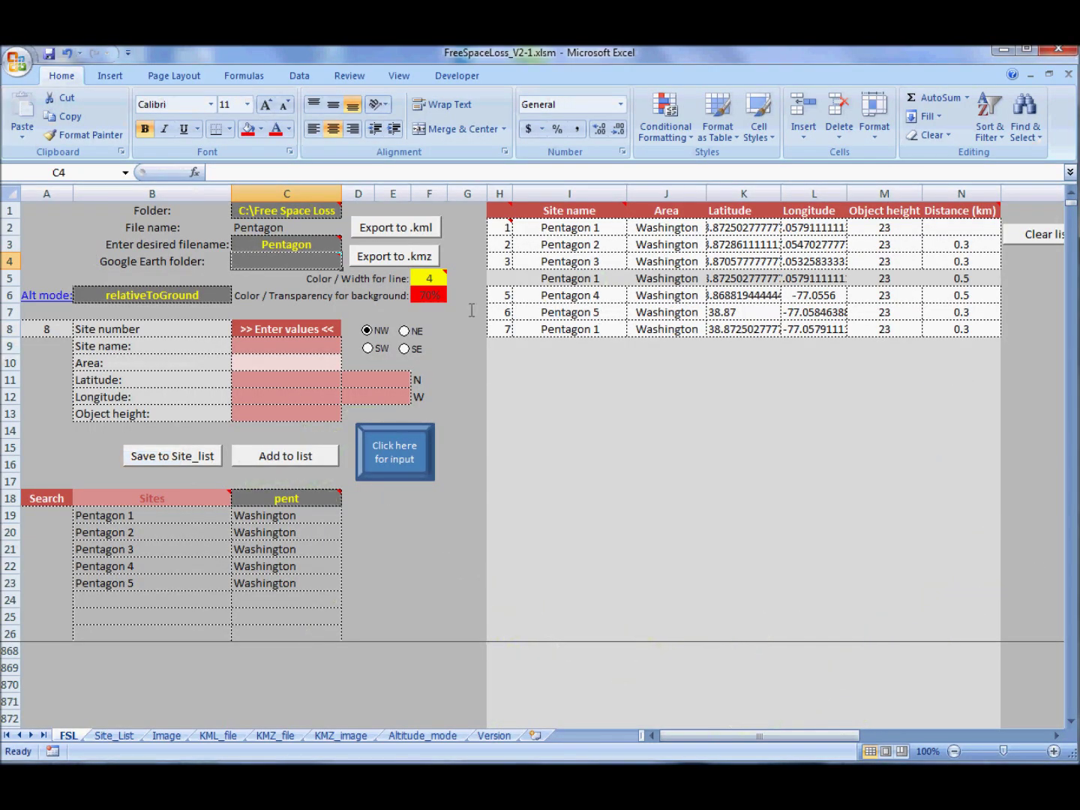
- Fill the line colour cell blue and the background colour cell pale blue
click(432, 280)
click(260, 129)
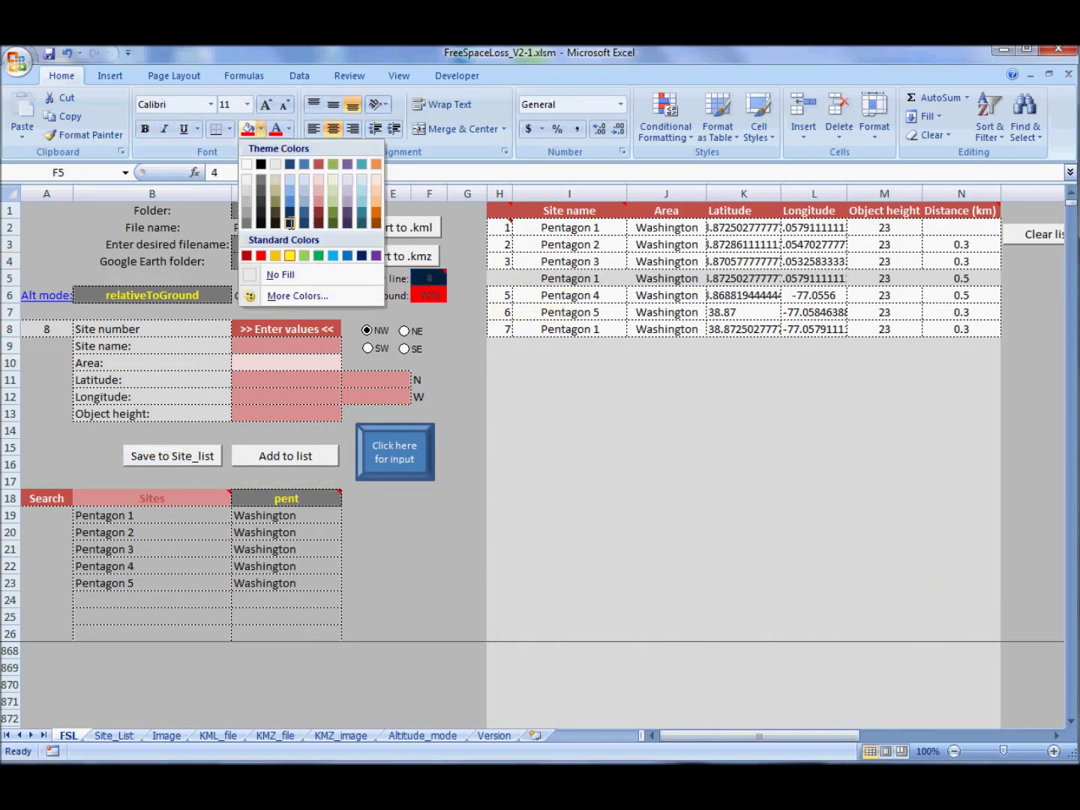
click(290, 203)
click(429, 296)
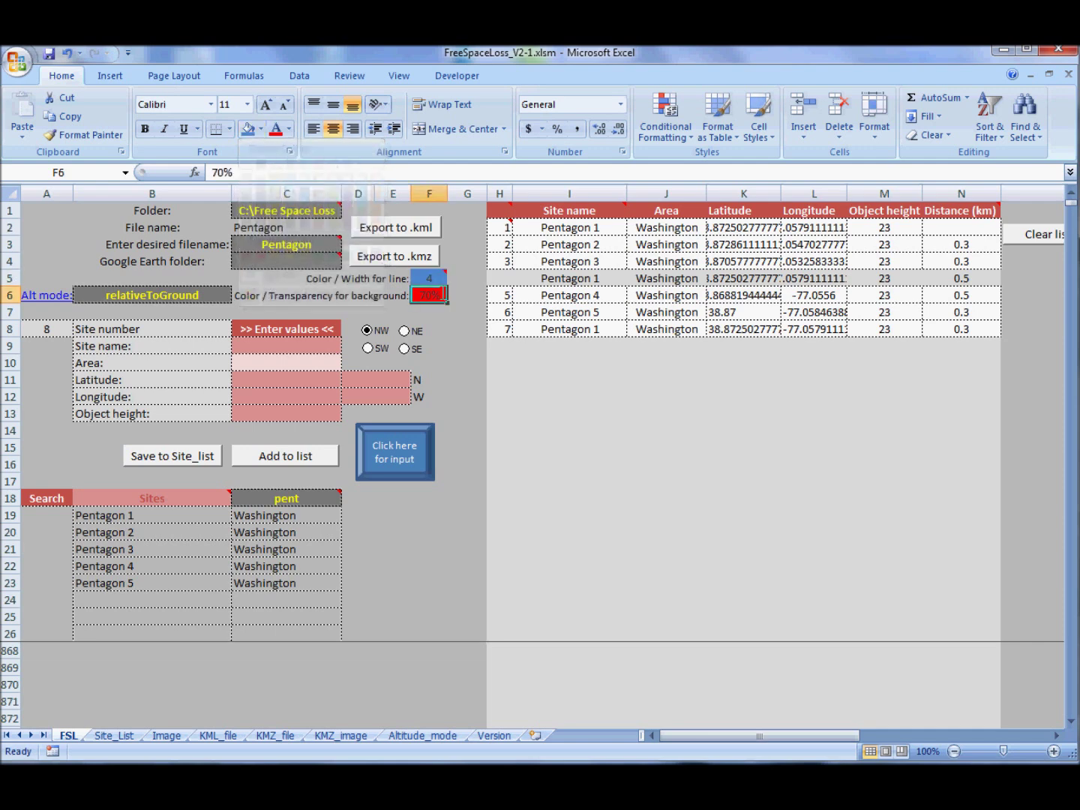
click(259, 129)
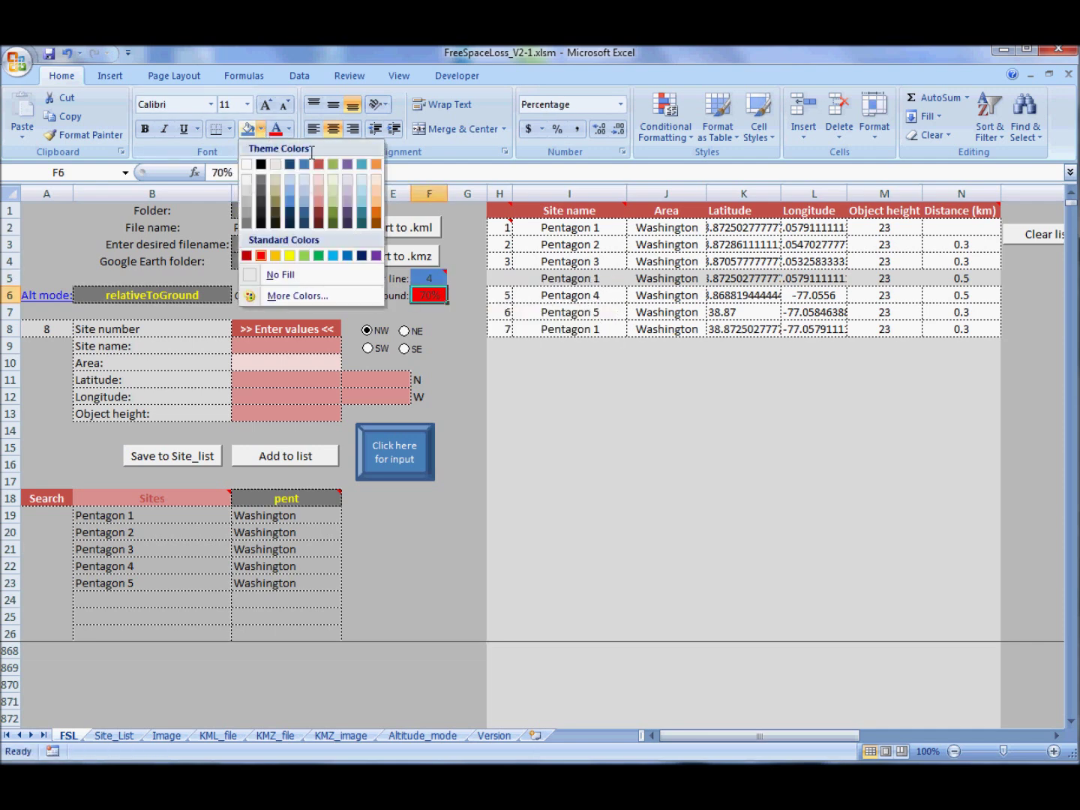
click(305, 190)
- Set the background transparency to 10% and the line width to 1
mouse_move(436, 292)
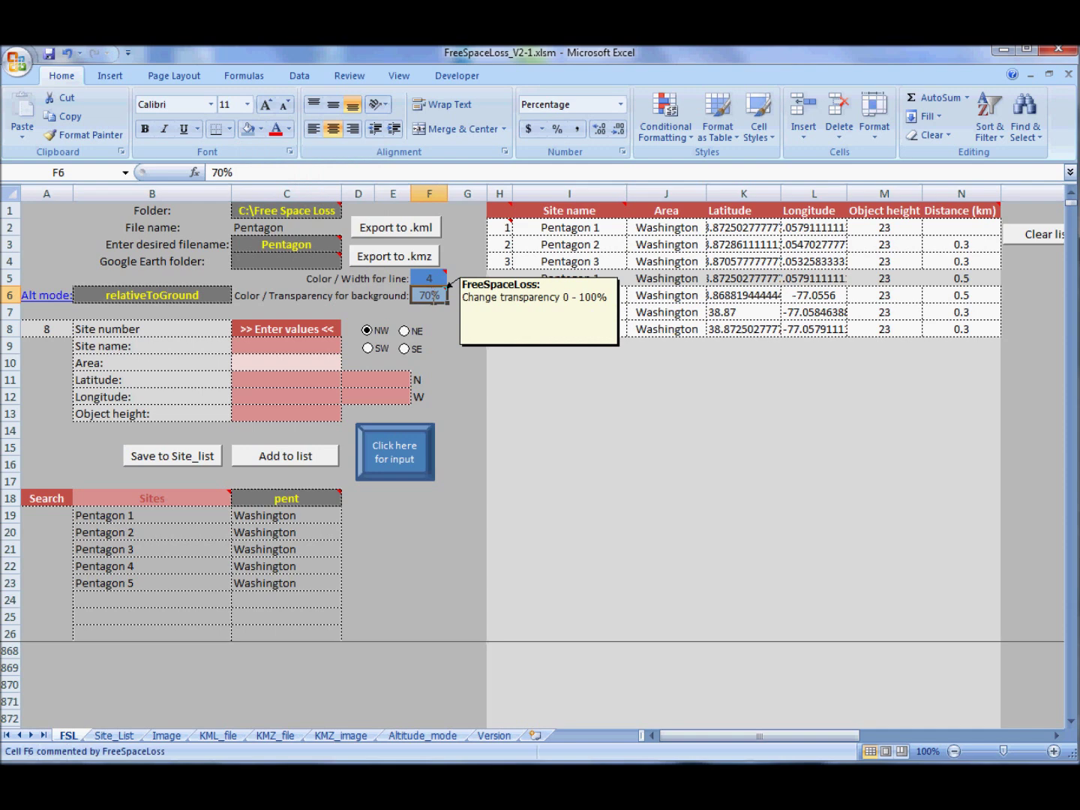
text(10)
key(Return)
key(Up)
key(Up)
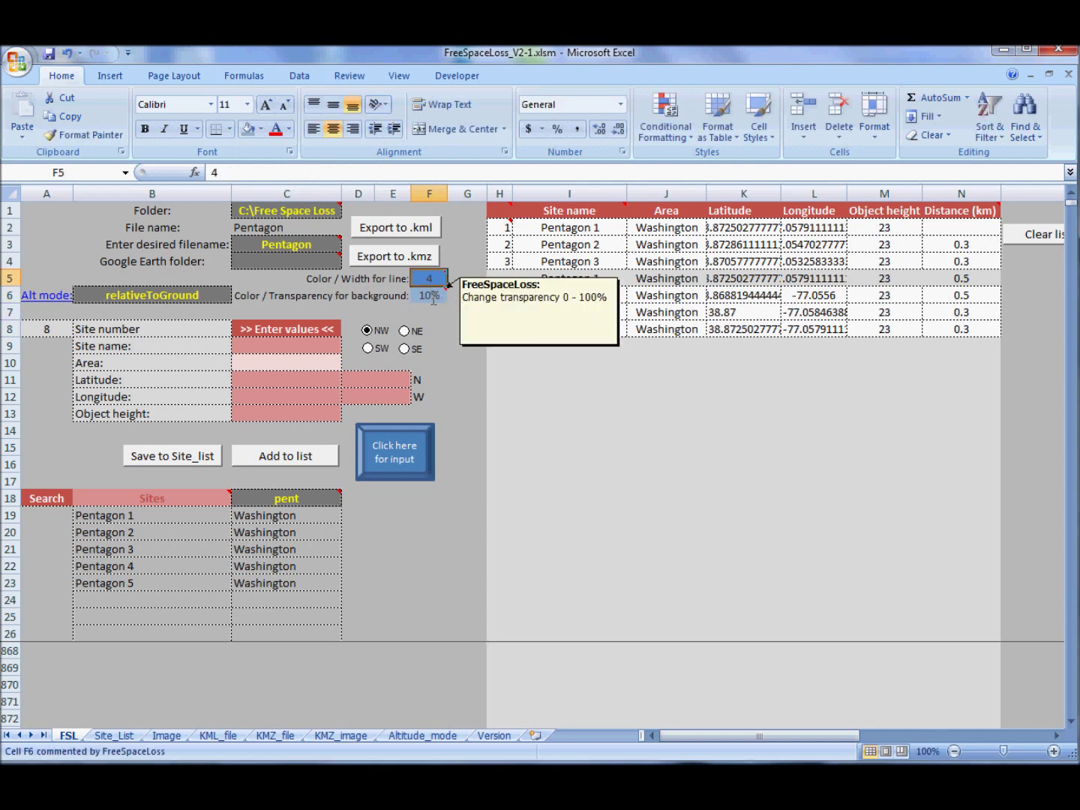
text(1)
key(Return)
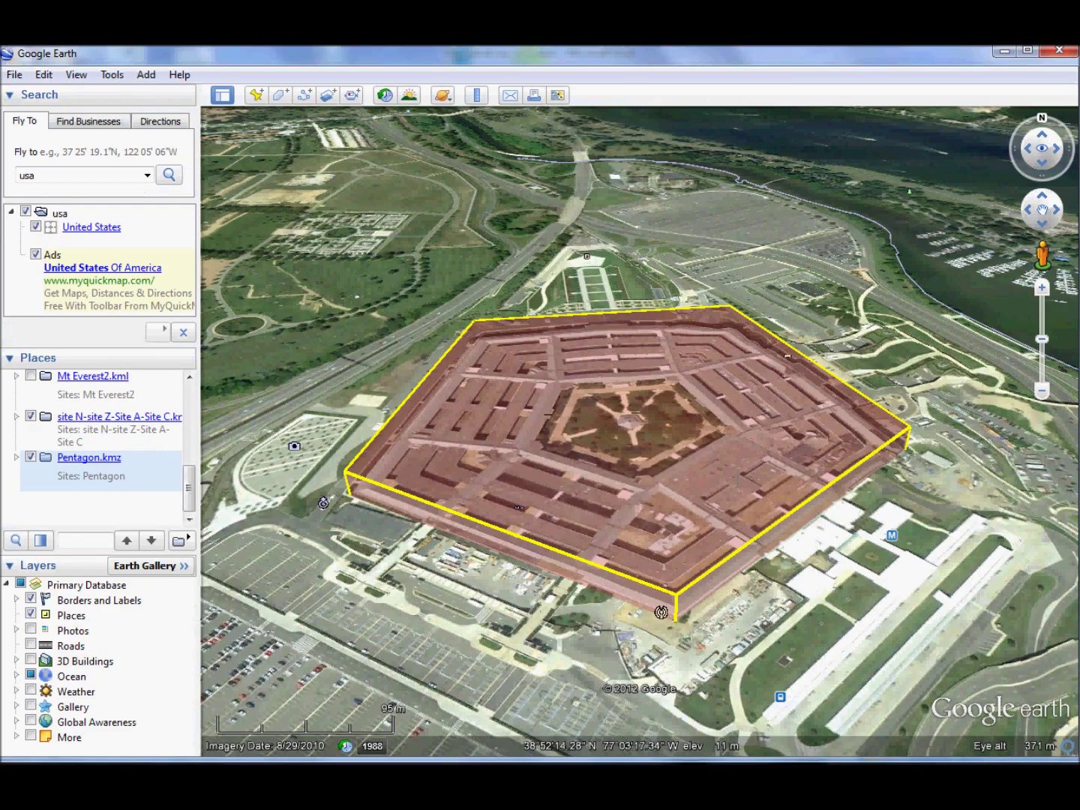
- Reload the updated Pentagon.kmz to show the pale blue extruded block, then return to Excel
click(520, 434)
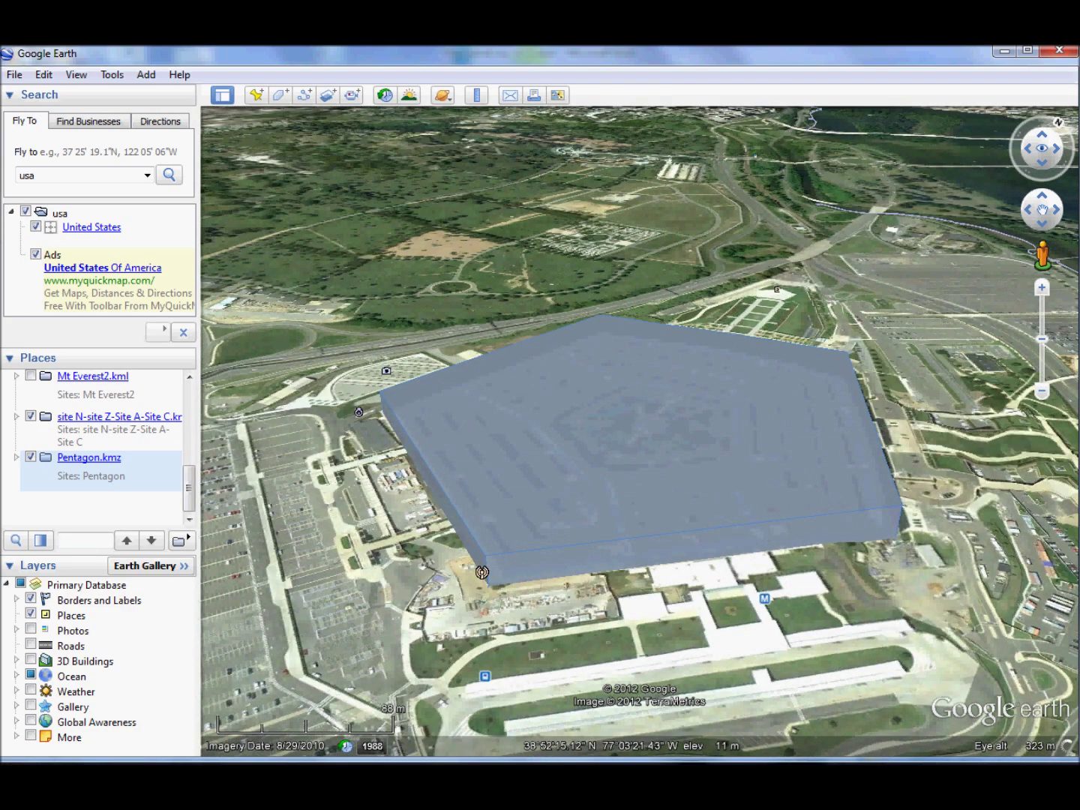
key(alt+Tab)
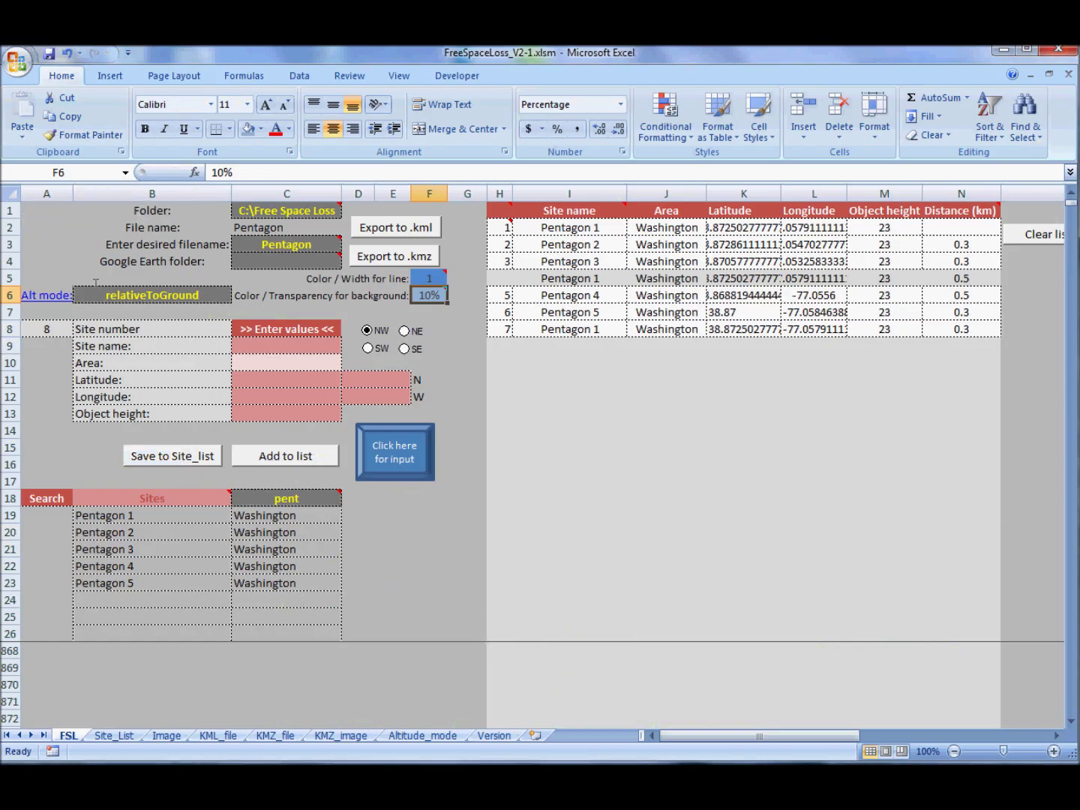
click(119, 294)
click(238, 295)
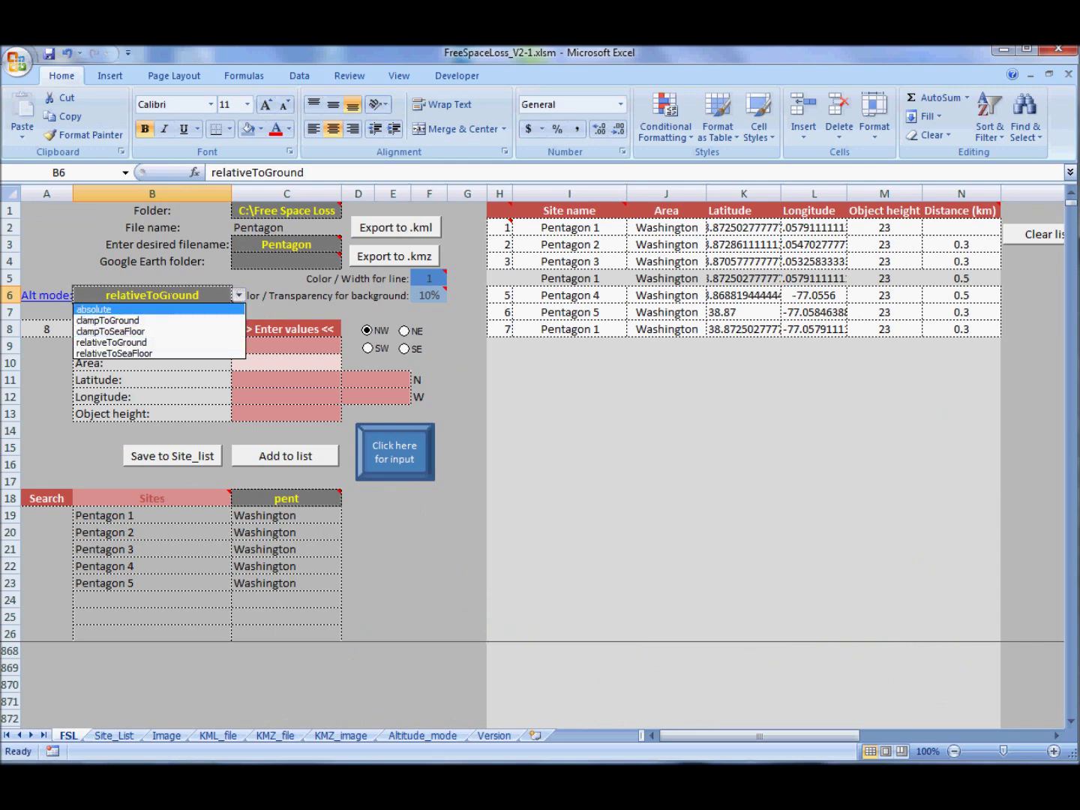
key(Escape)
click(422, 736)
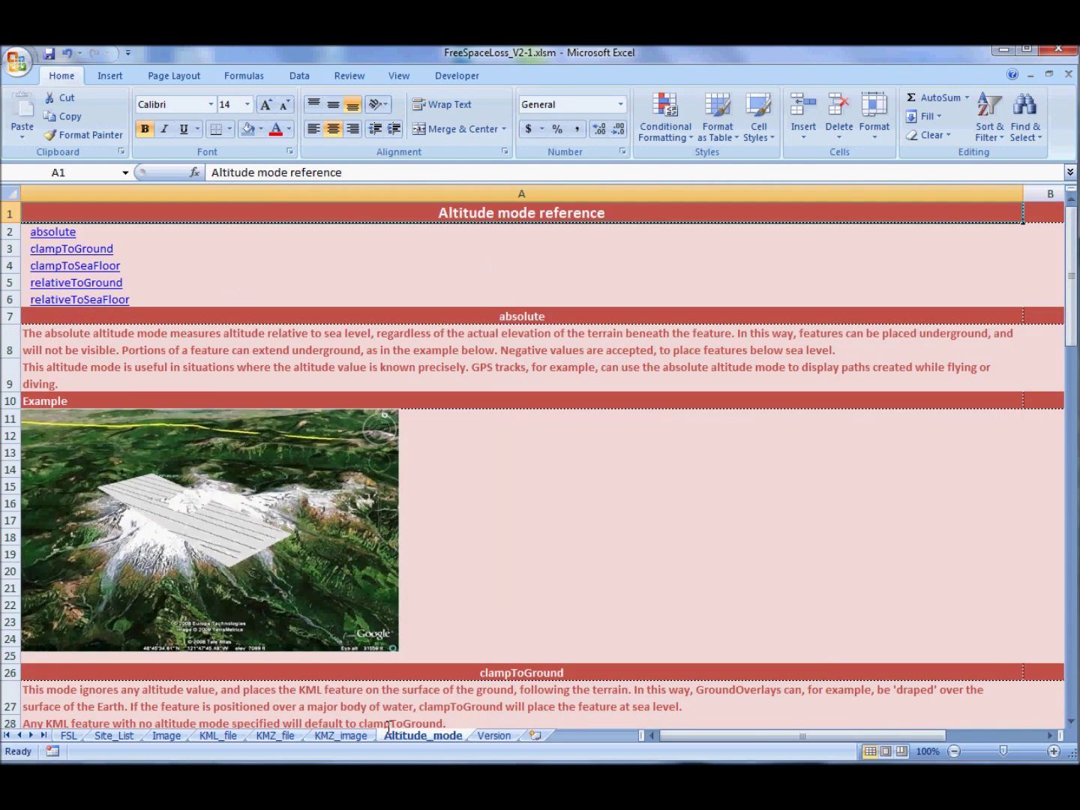
click(69, 735)
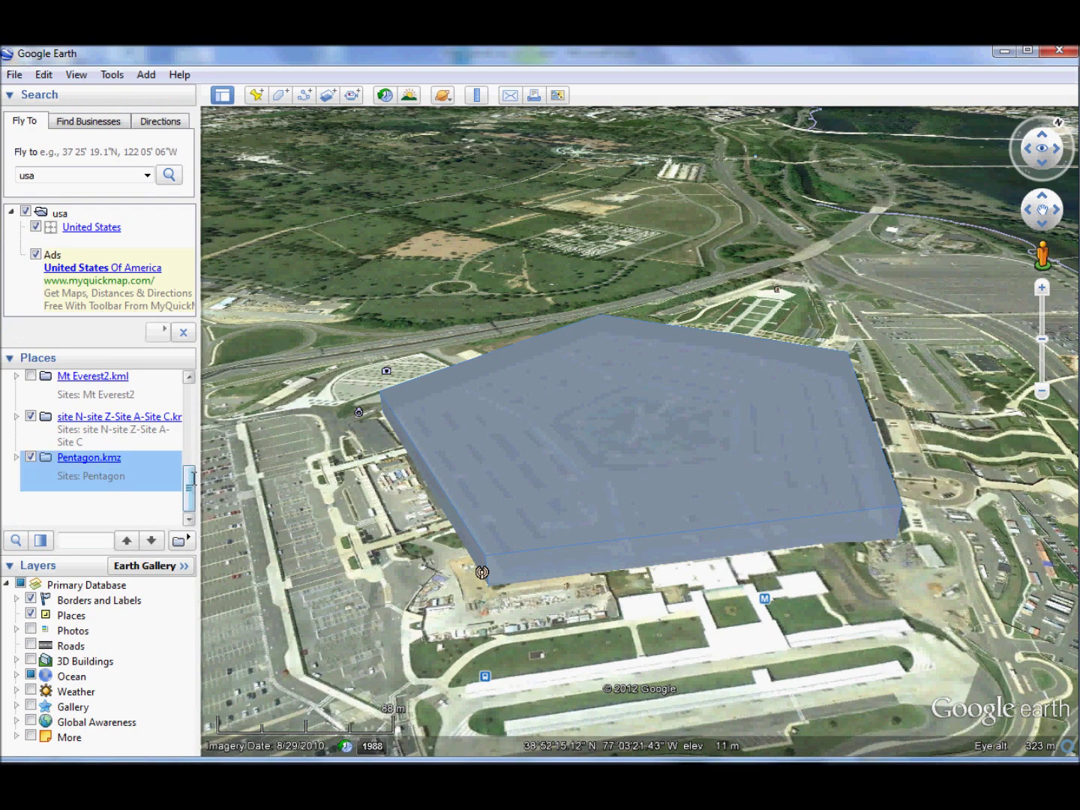
- Fly to Mt Everest.kml, dismiss its balloon, and display both Mt Everest.kml and Mt Everest2.kml routes
scroll(104, 418, up, 3)
double_click(104, 417)
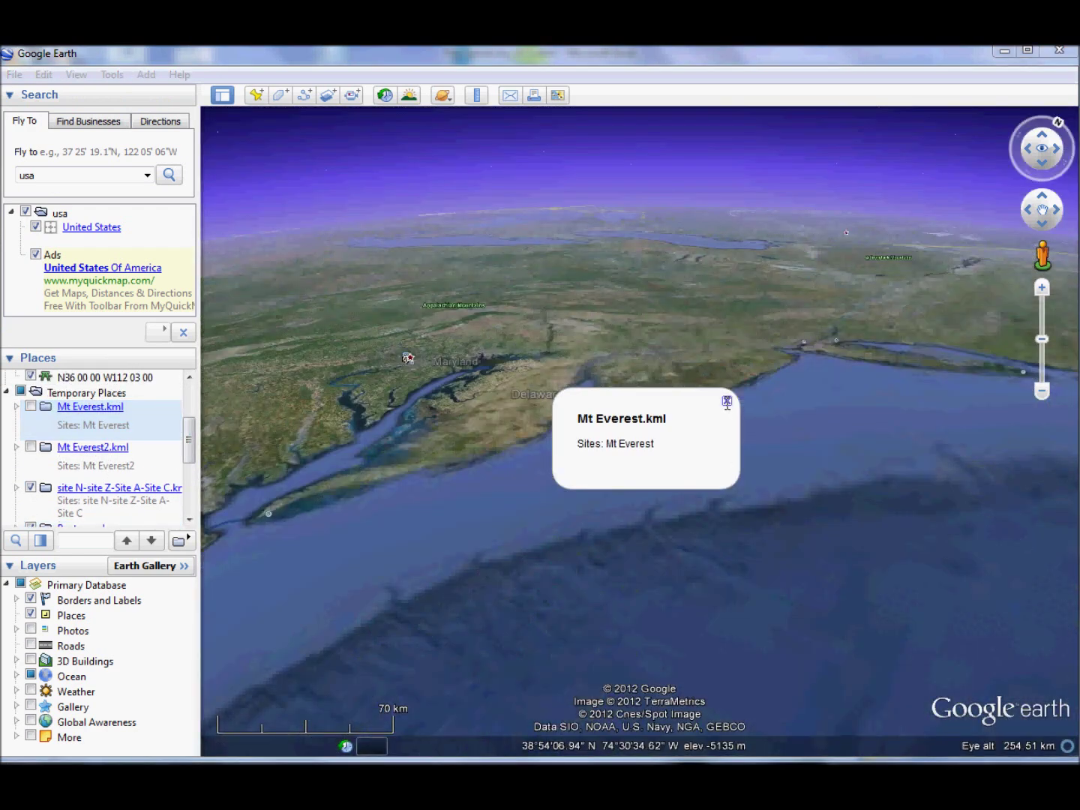
click(727, 401)
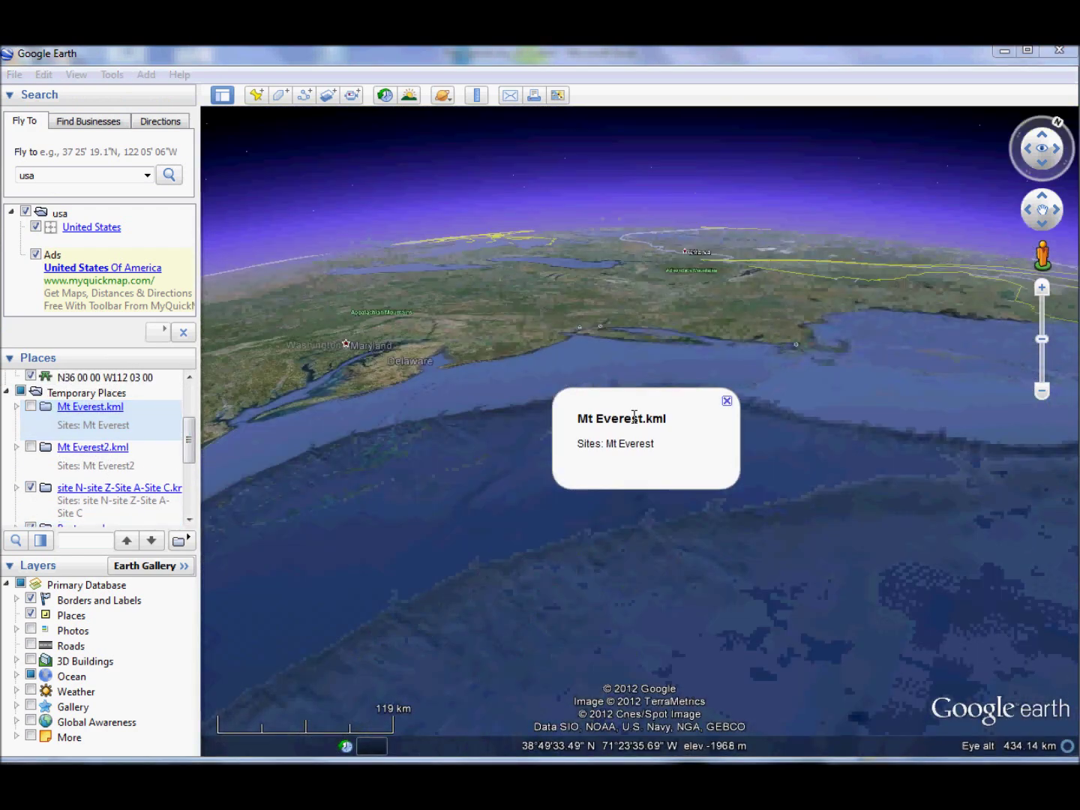
click(30, 406)
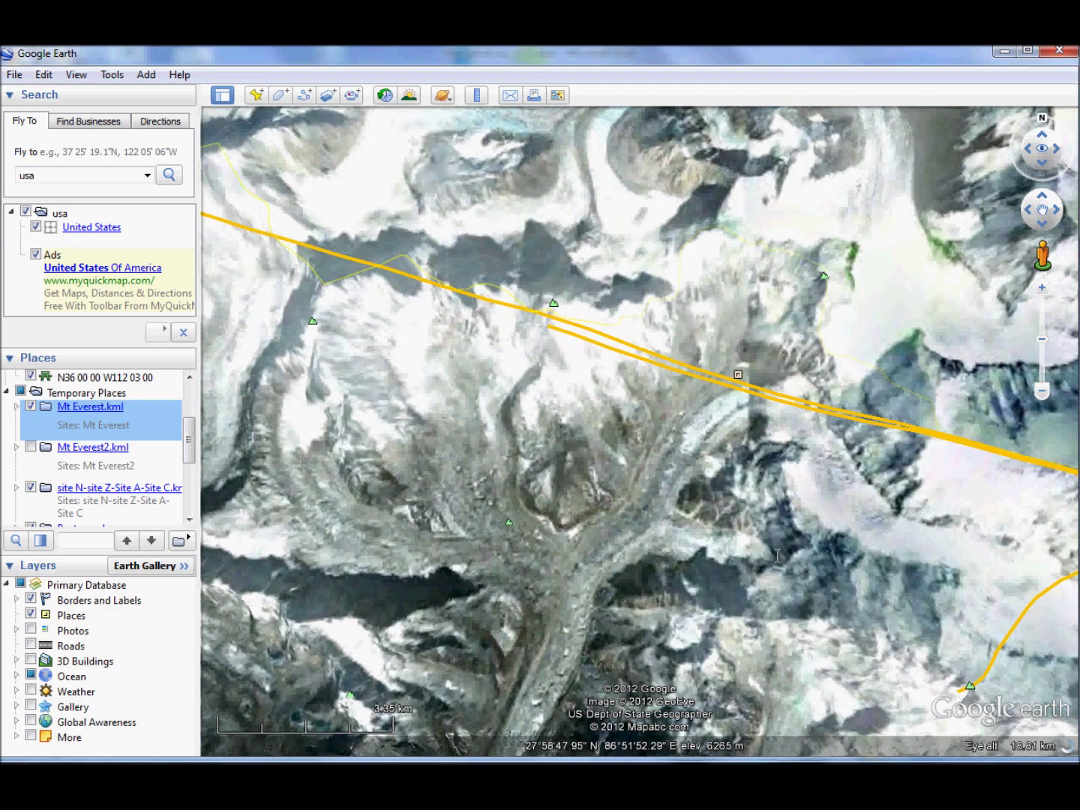
click(772, 571)
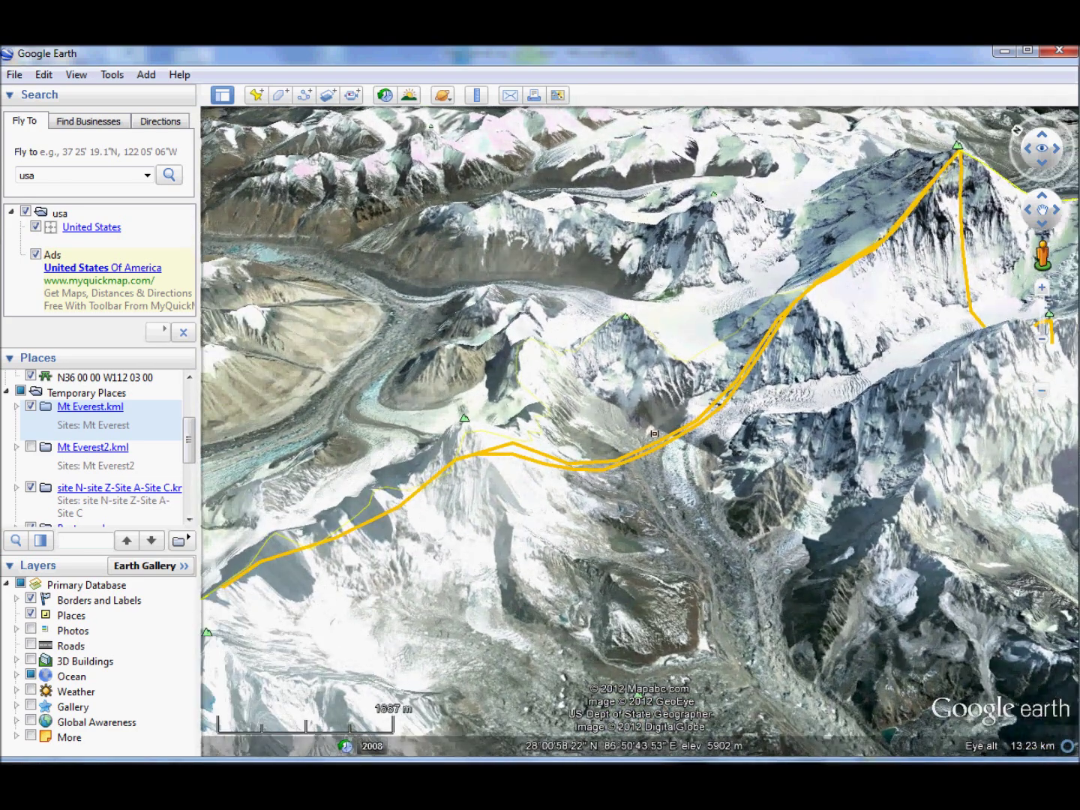
click(30, 446)
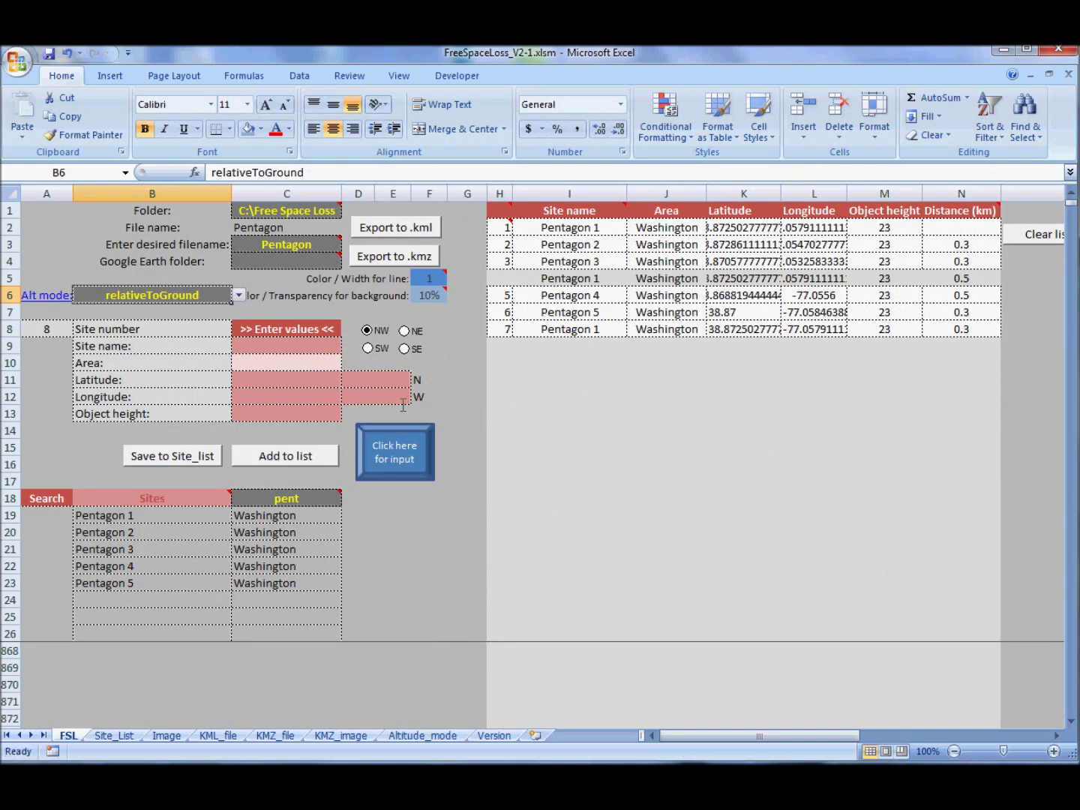
- Switch the site search type in B18 to Area and search for 'wash'
click(321, 347)
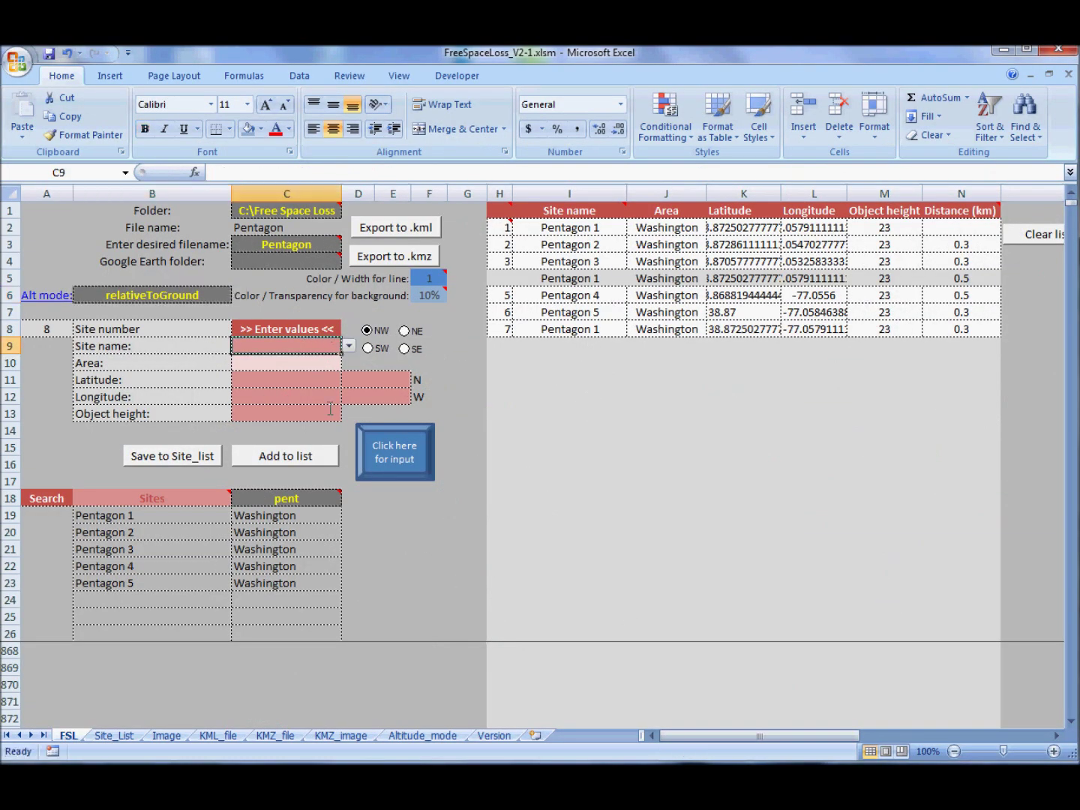
click(287, 501)
click(192, 501)
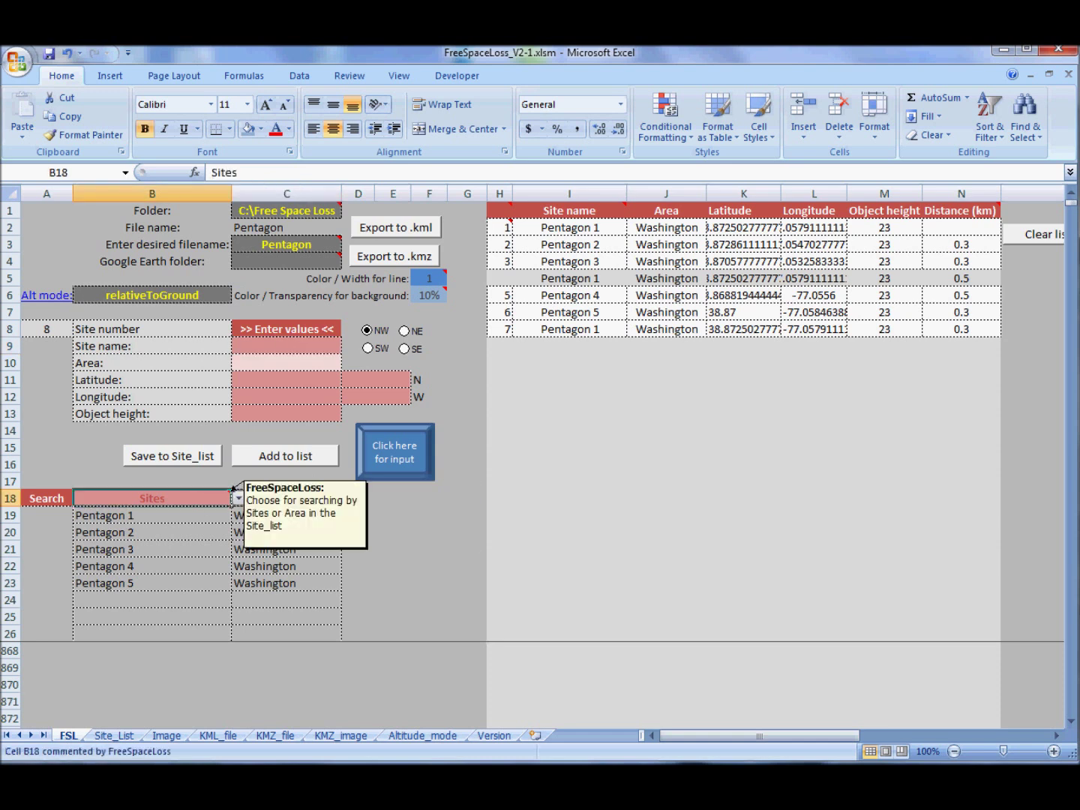
click(237, 498)
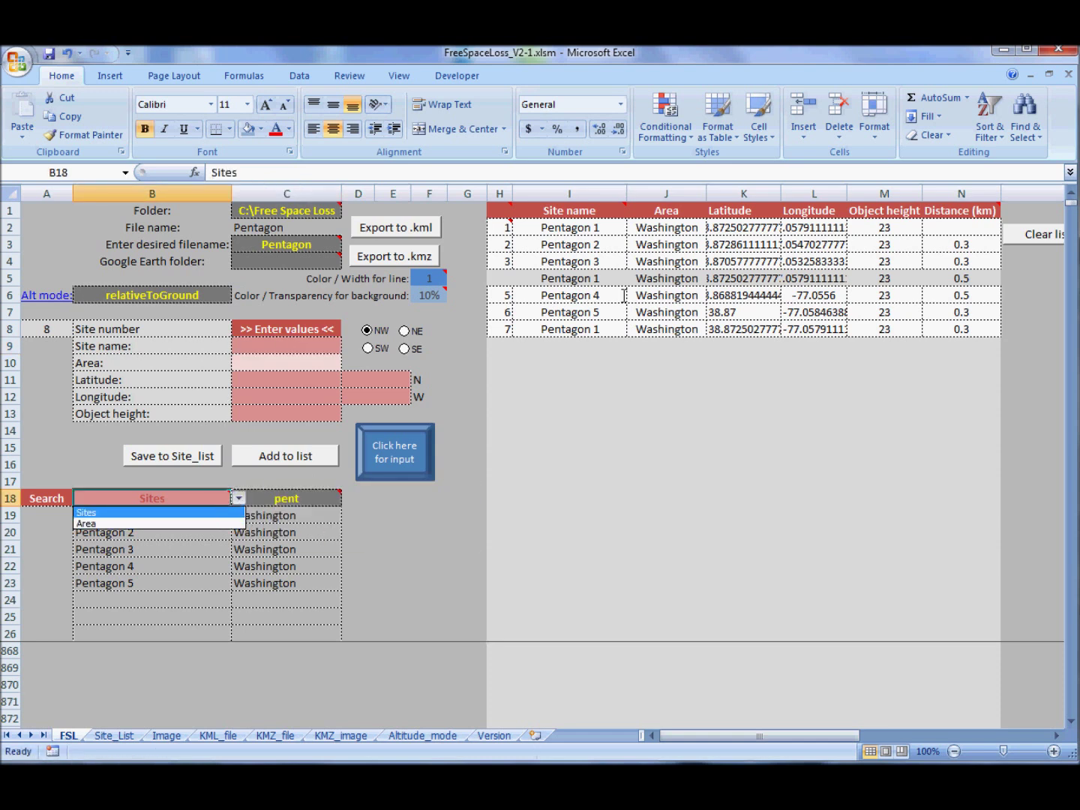
key(Escape)
click(247, 498)
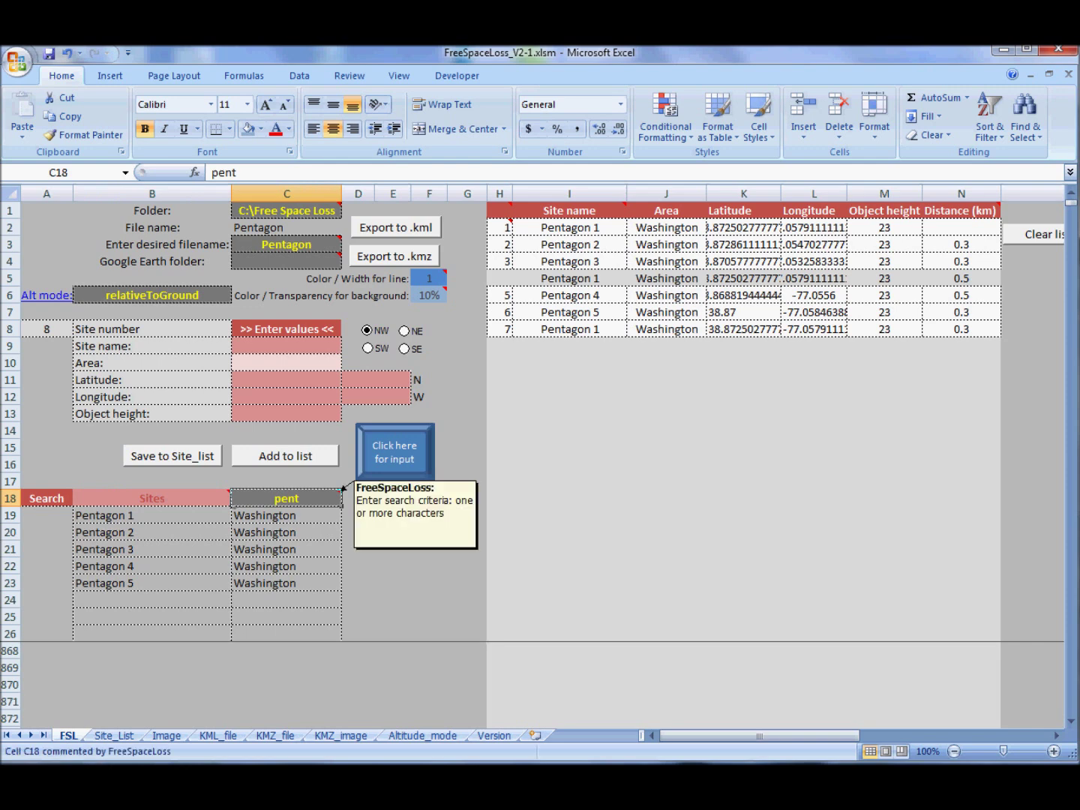
click(207, 501)
click(237, 498)
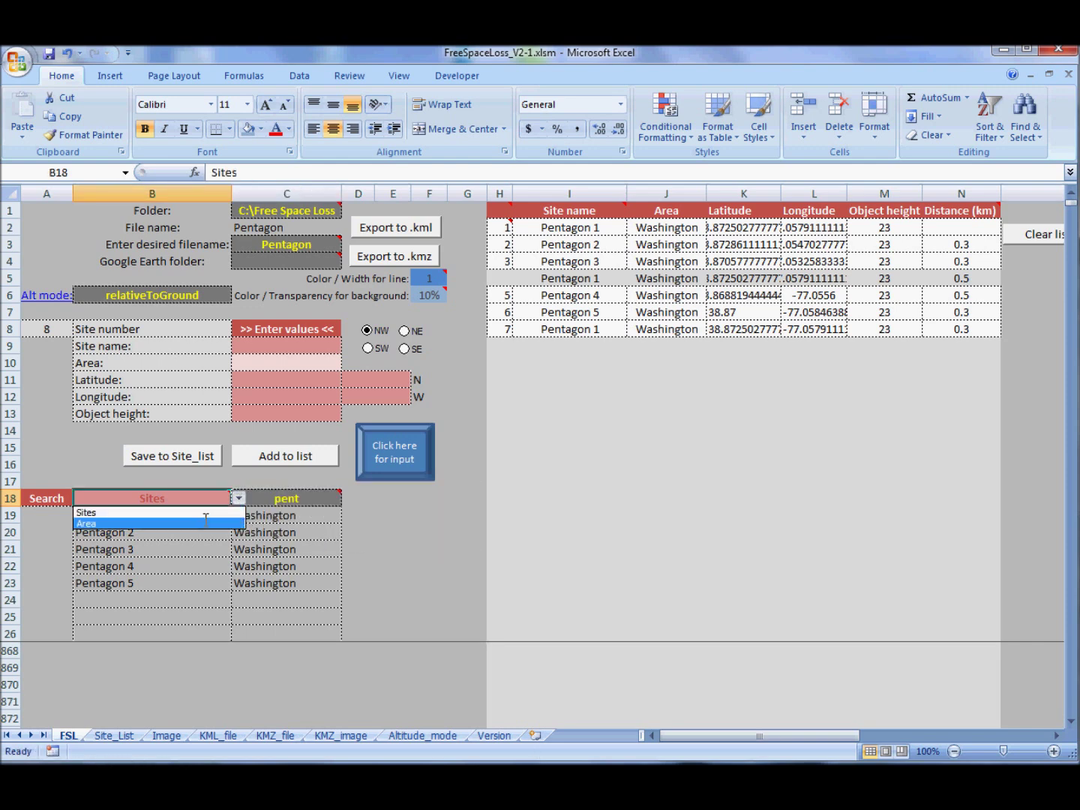
click(208, 524)
click(275, 499)
text(wash)
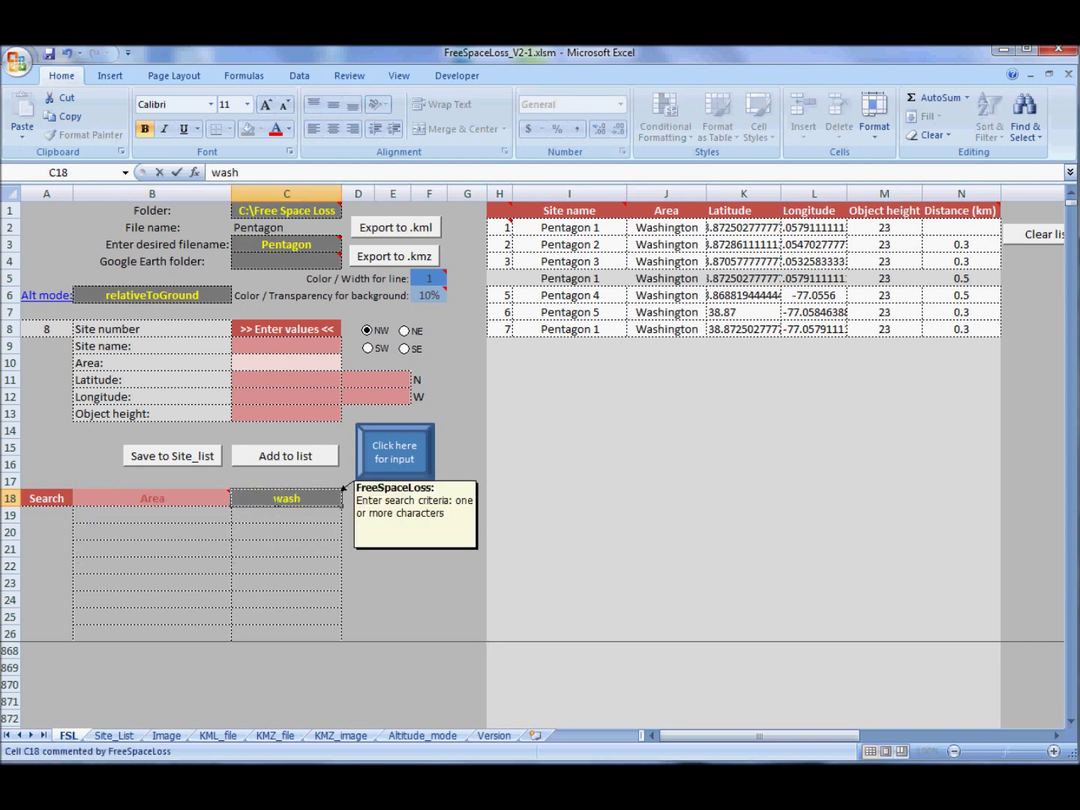
key(Return)
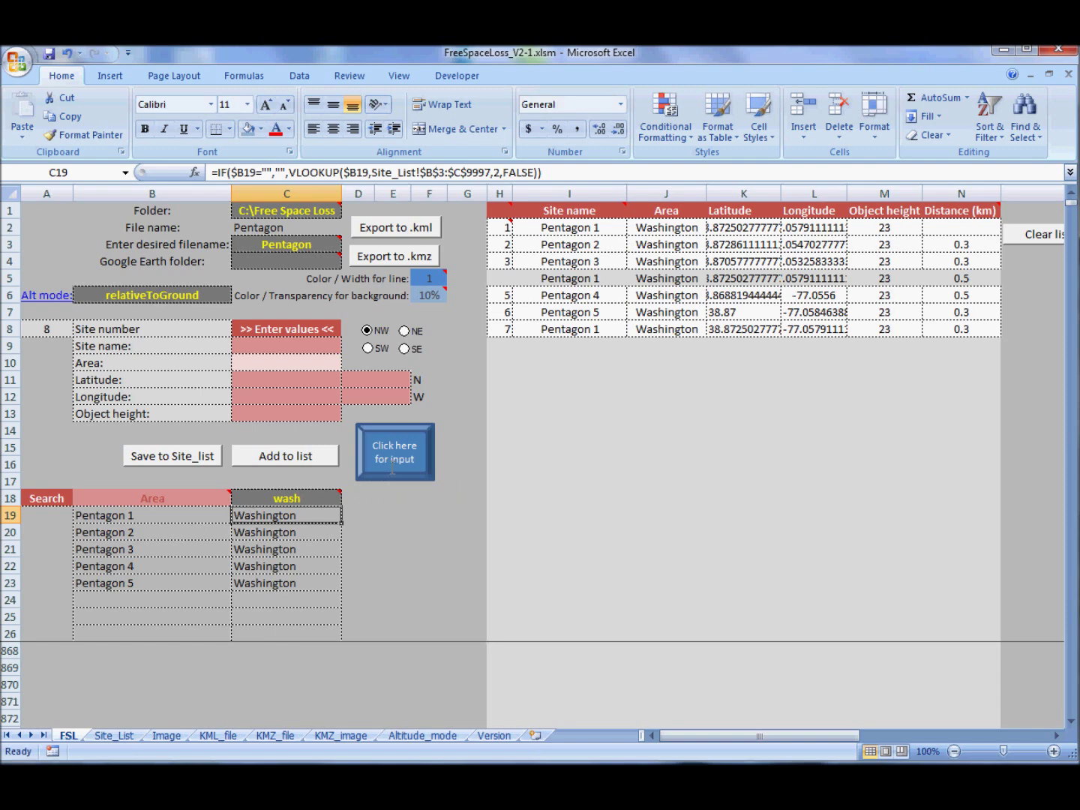
- Check the filtered site names (Pentagon 1–5) in the site input form, then close it
click(393, 458)
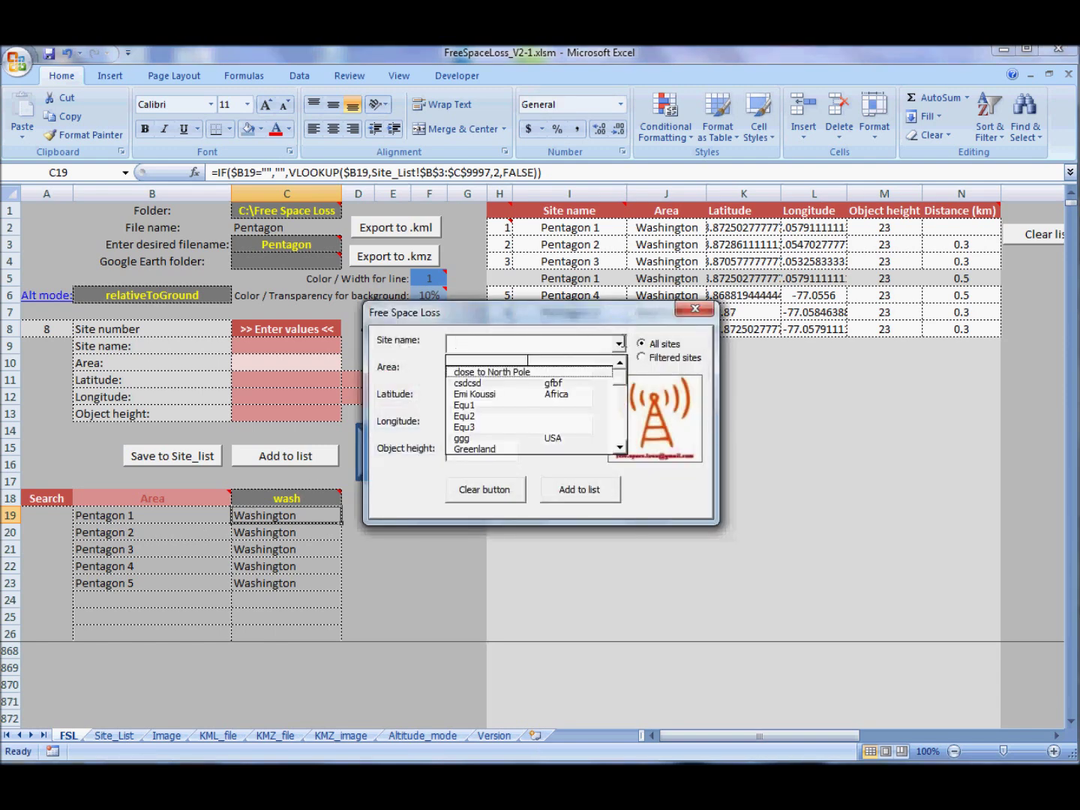
click(642, 357)
click(619, 344)
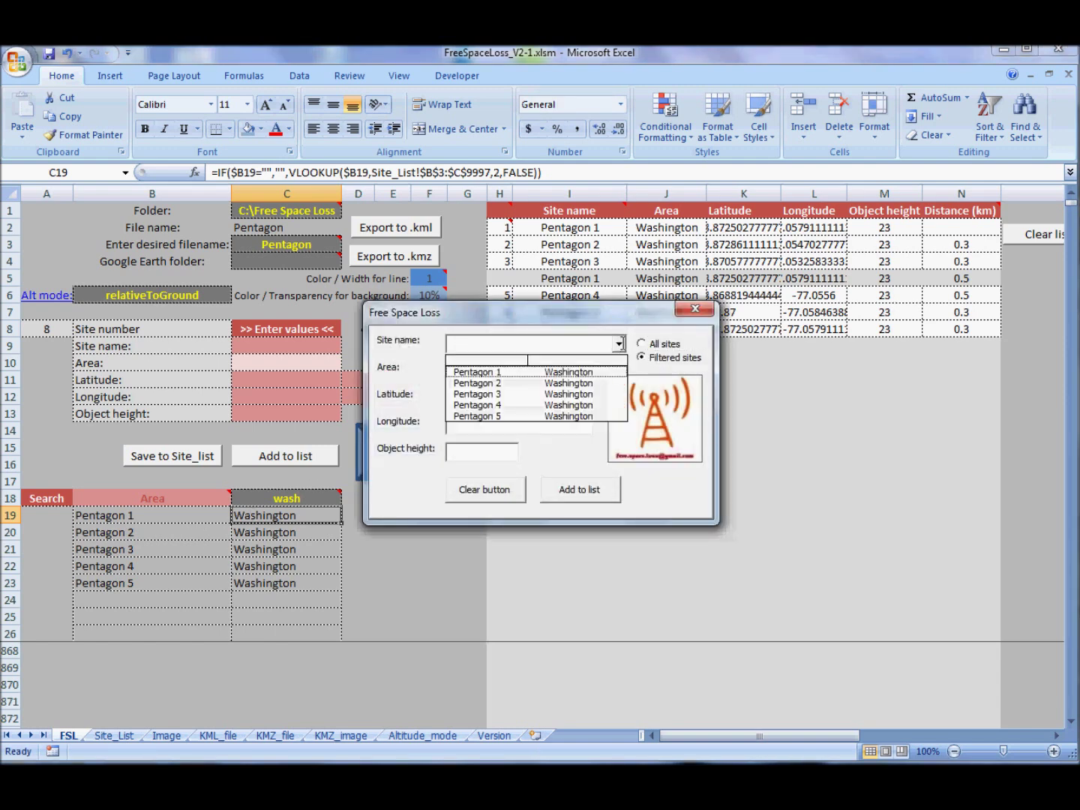
click(619, 344)
click(695, 308)
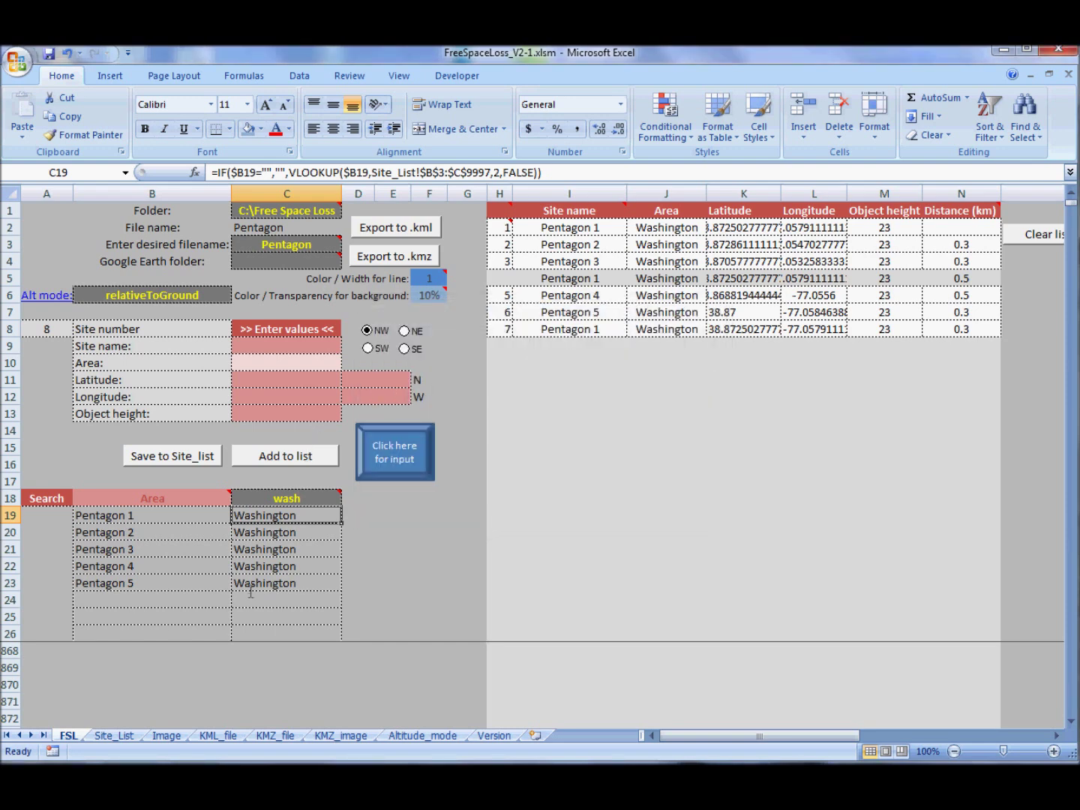
- Inspect the Equ2 entry on the Site_List sheet before moving to the Image sheet
click(114, 735)
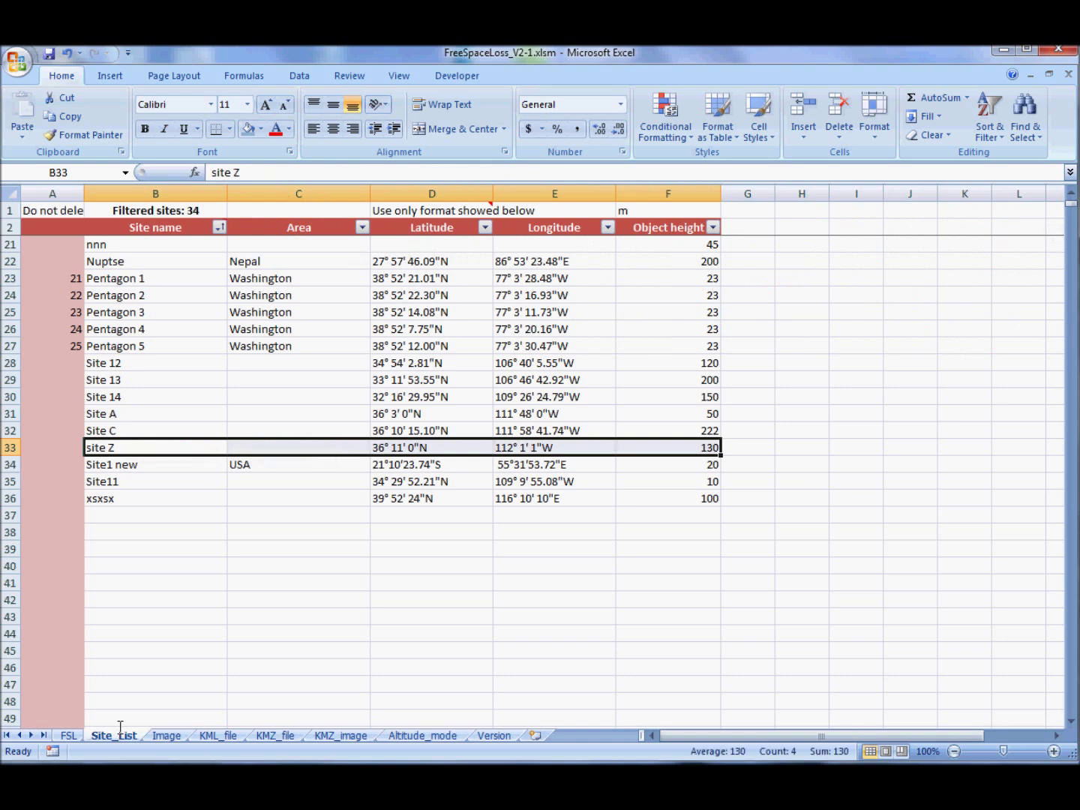
scroll(244, 548, up, 6)
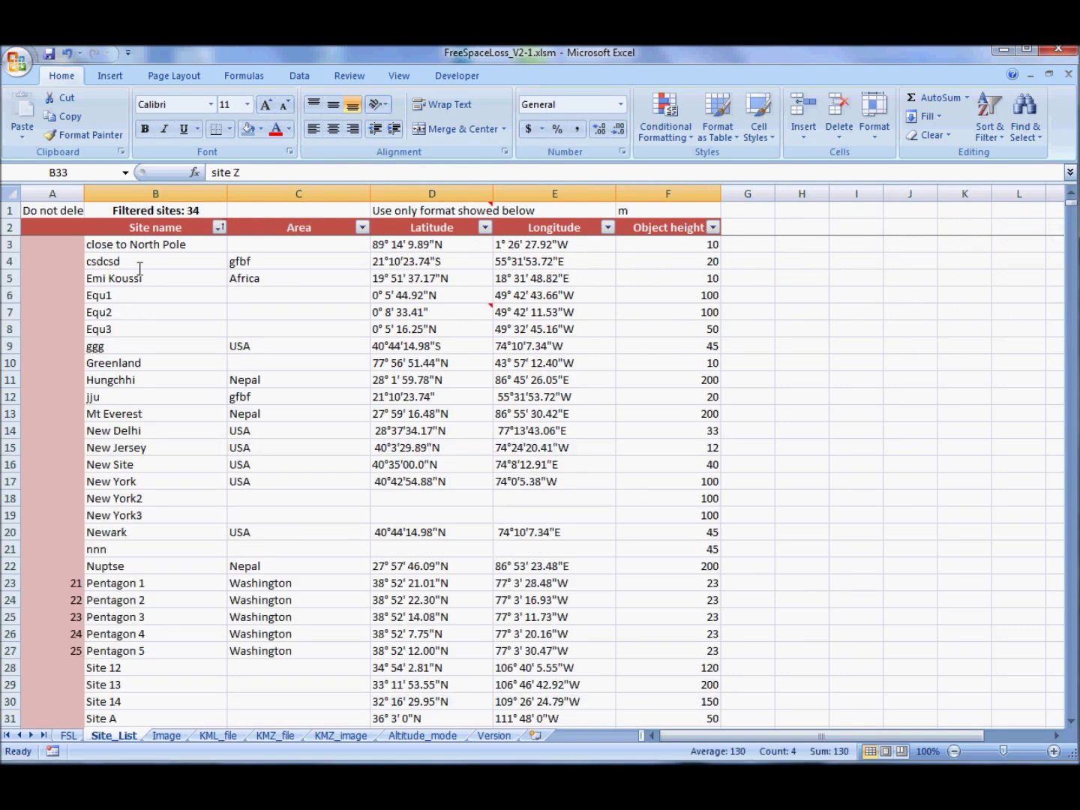
click(122, 304)
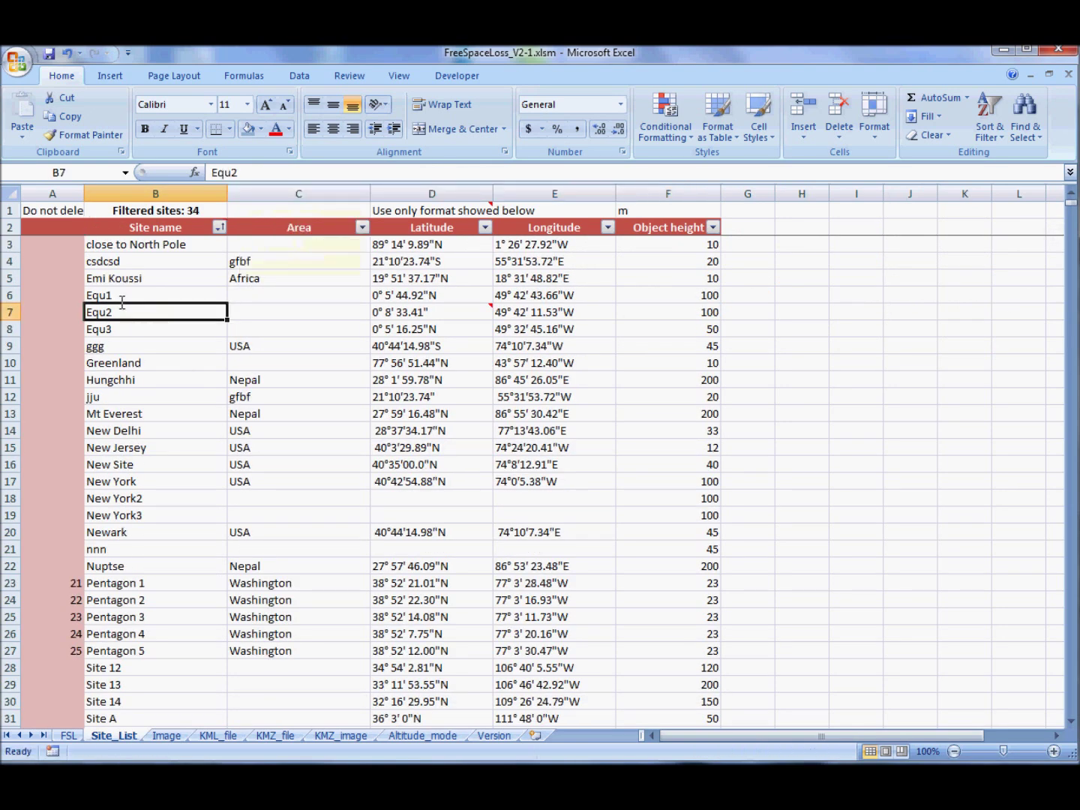
click(166, 734)
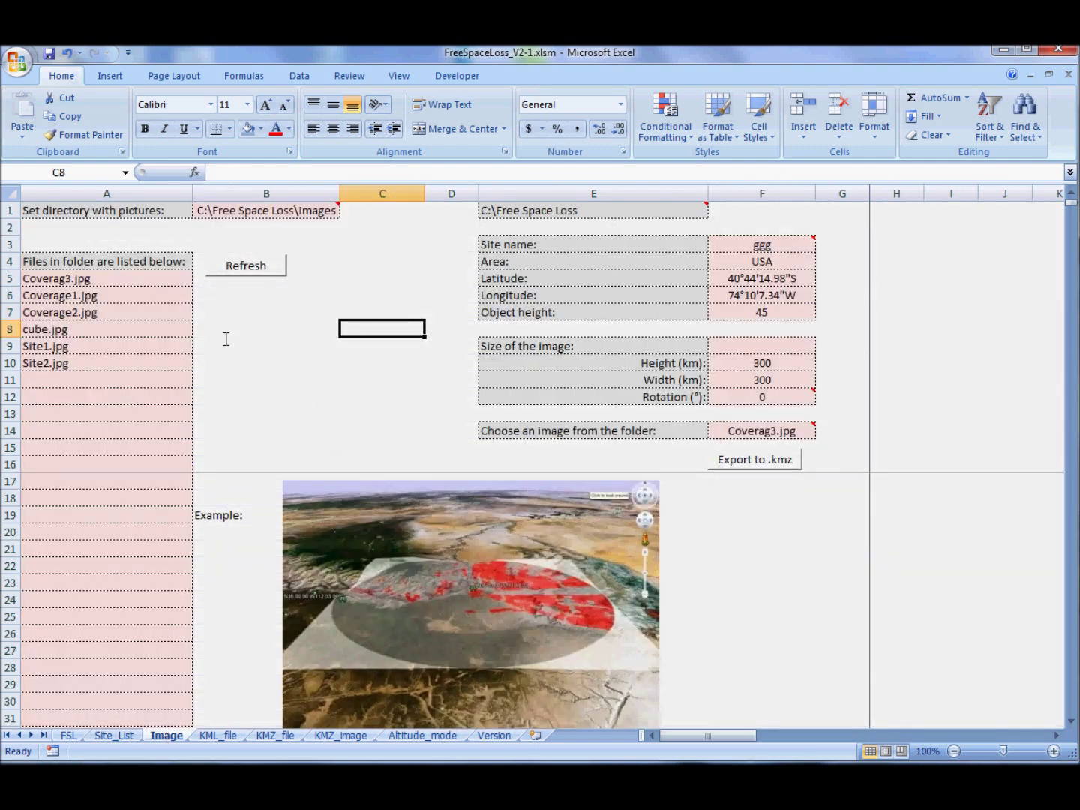
- Clear the listed image file names and choose Pentagon 1 as the image's site
drag(133, 283, 141, 412)
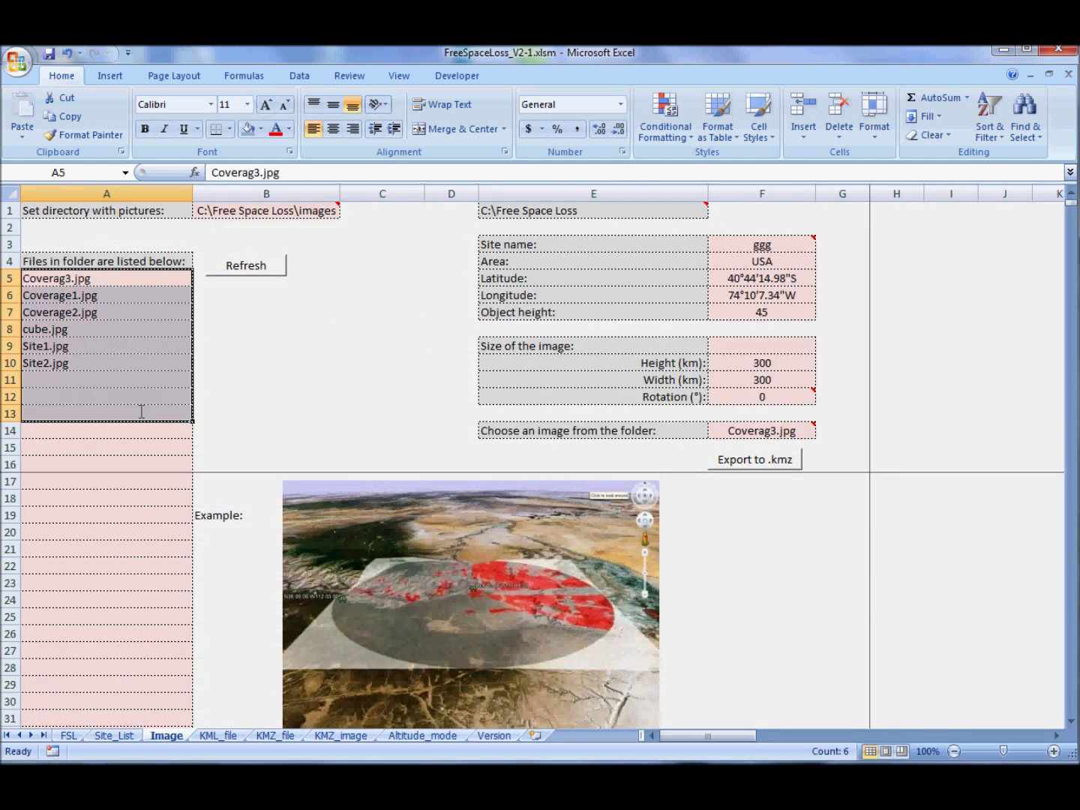
key(Delete)
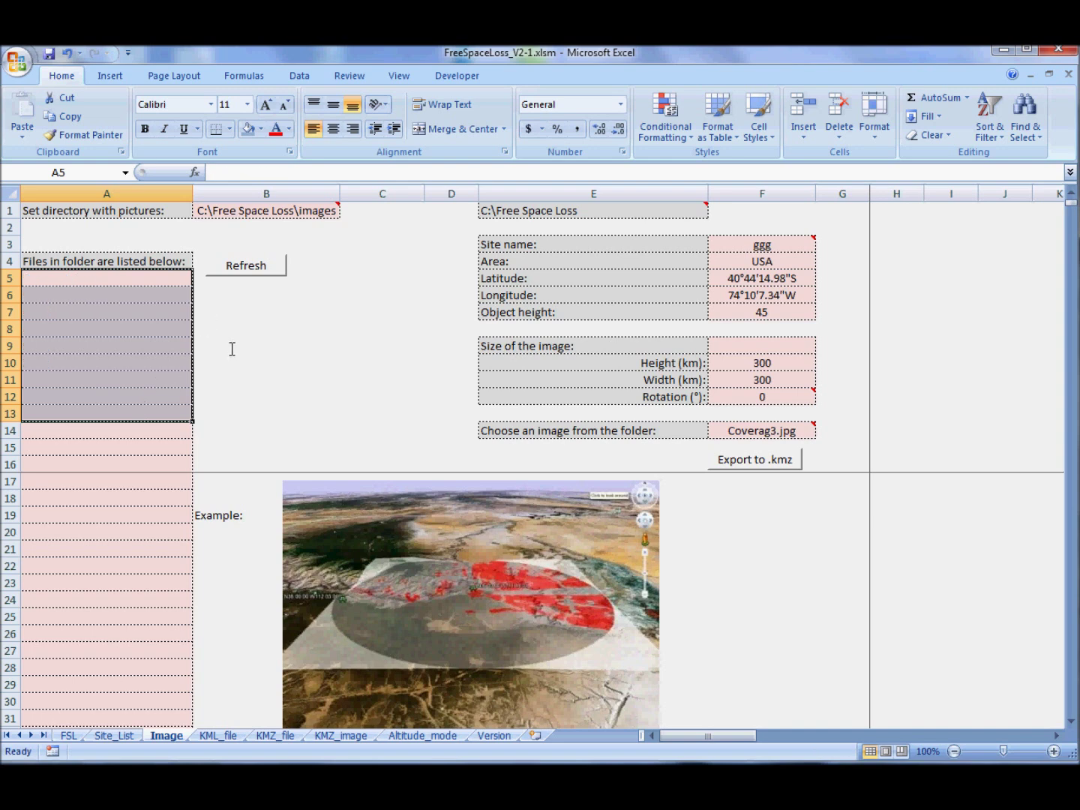
click(232, 347)
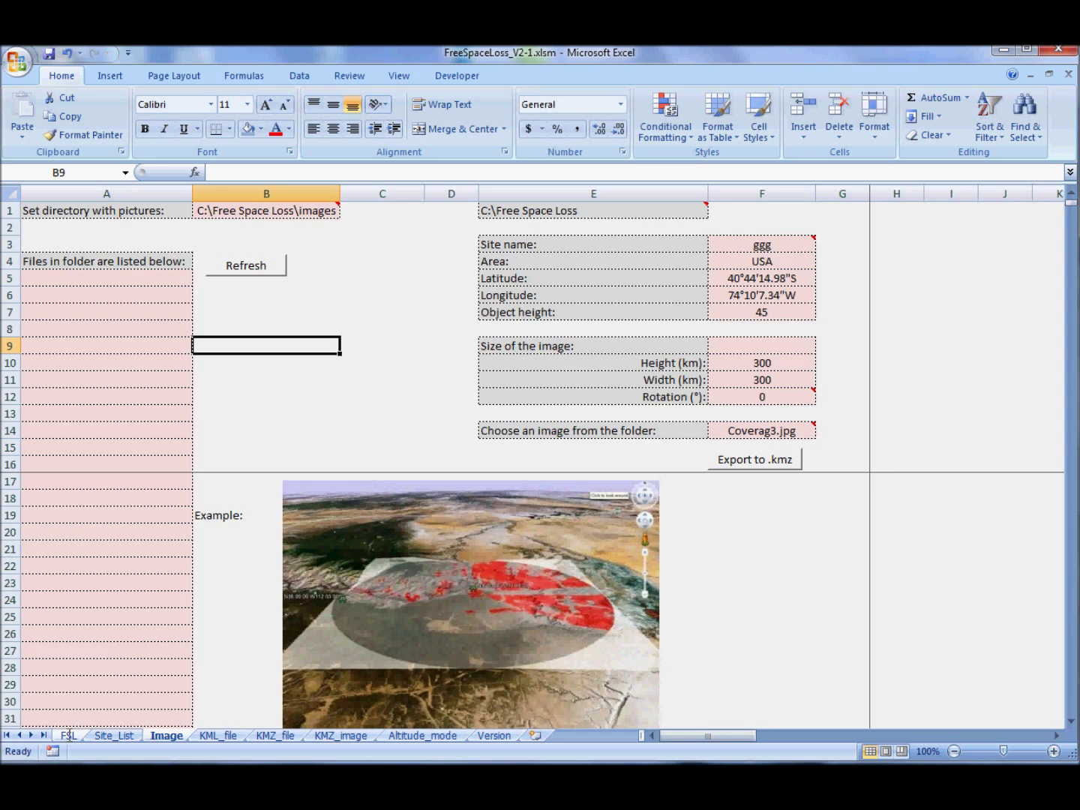
click(780, 248)
click(820, 246)
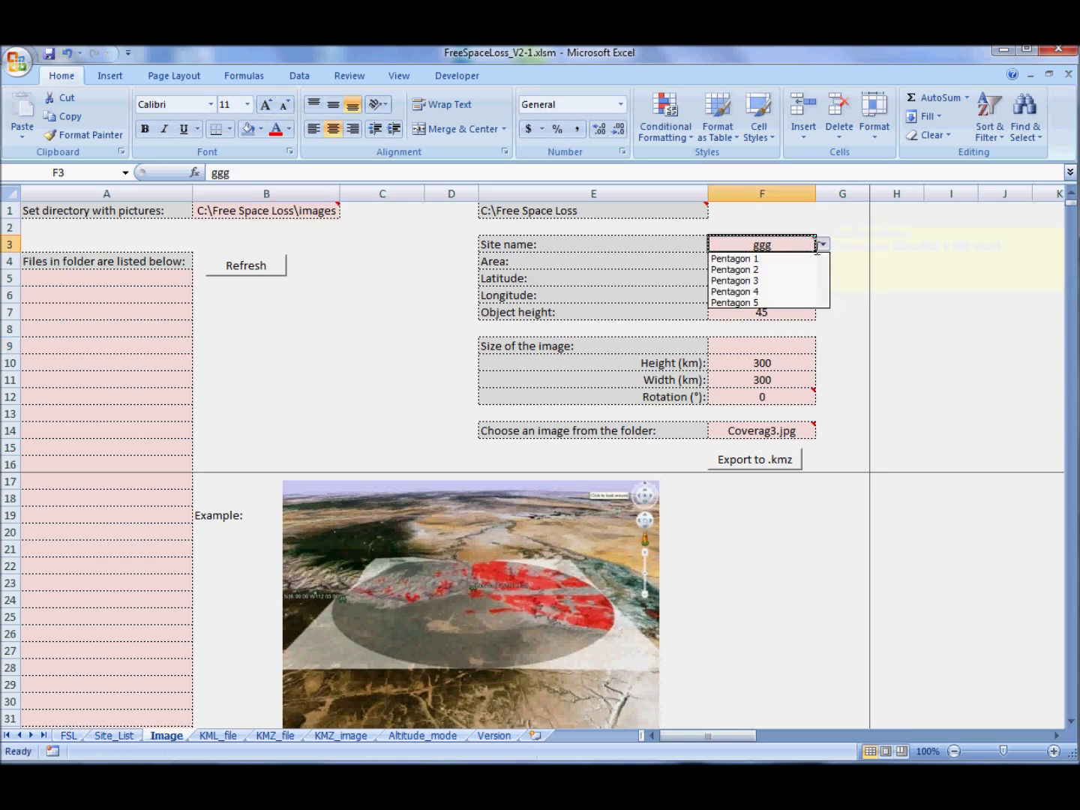
click(751, 258)
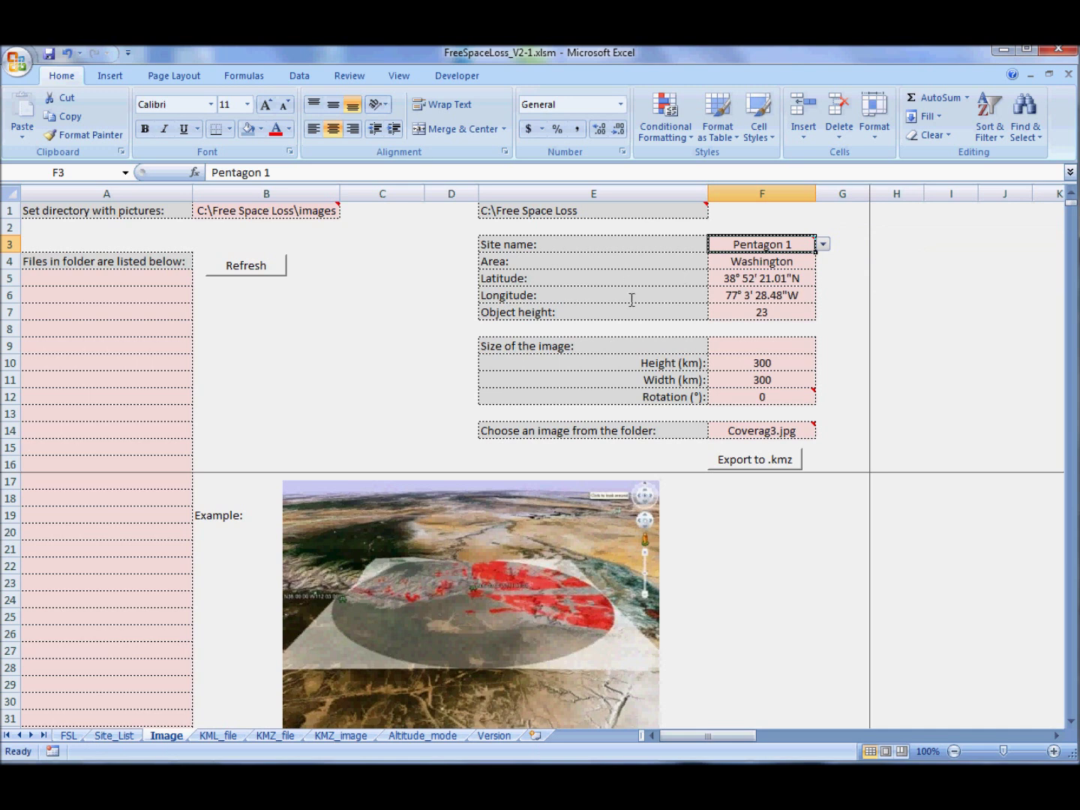
- Set the overlay rotation to 30° and its height and width to 100 km
click(776, 396)
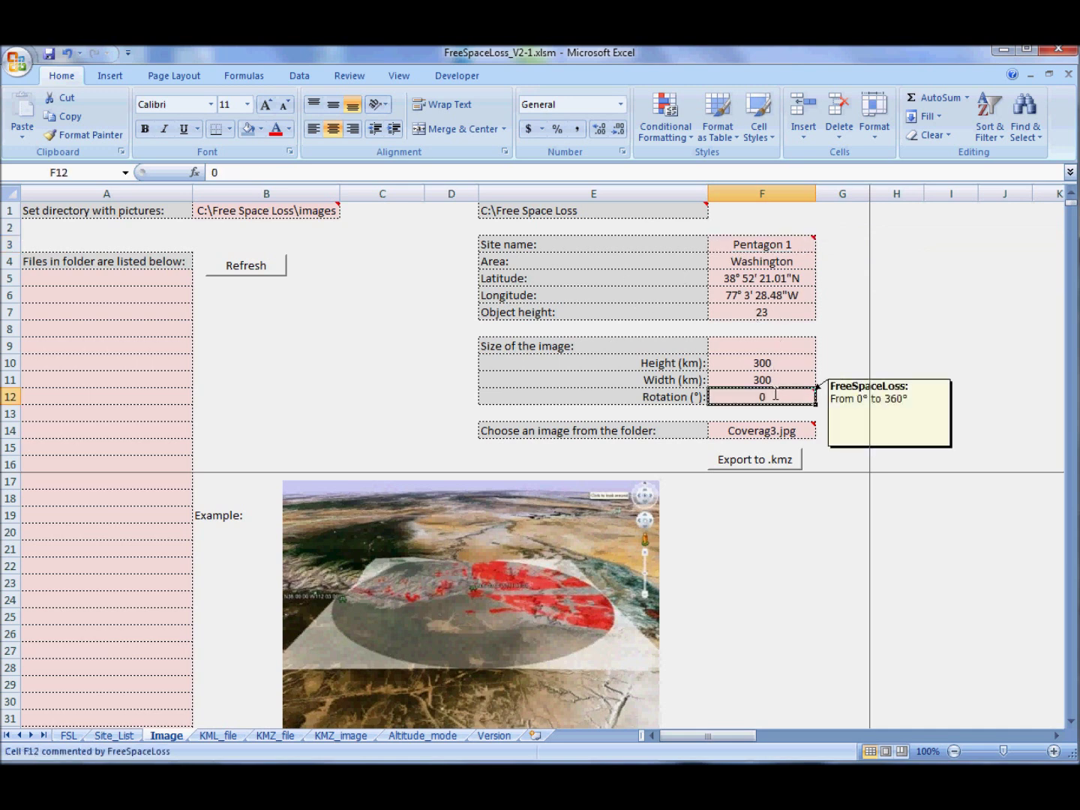
text(30)
key(Return)
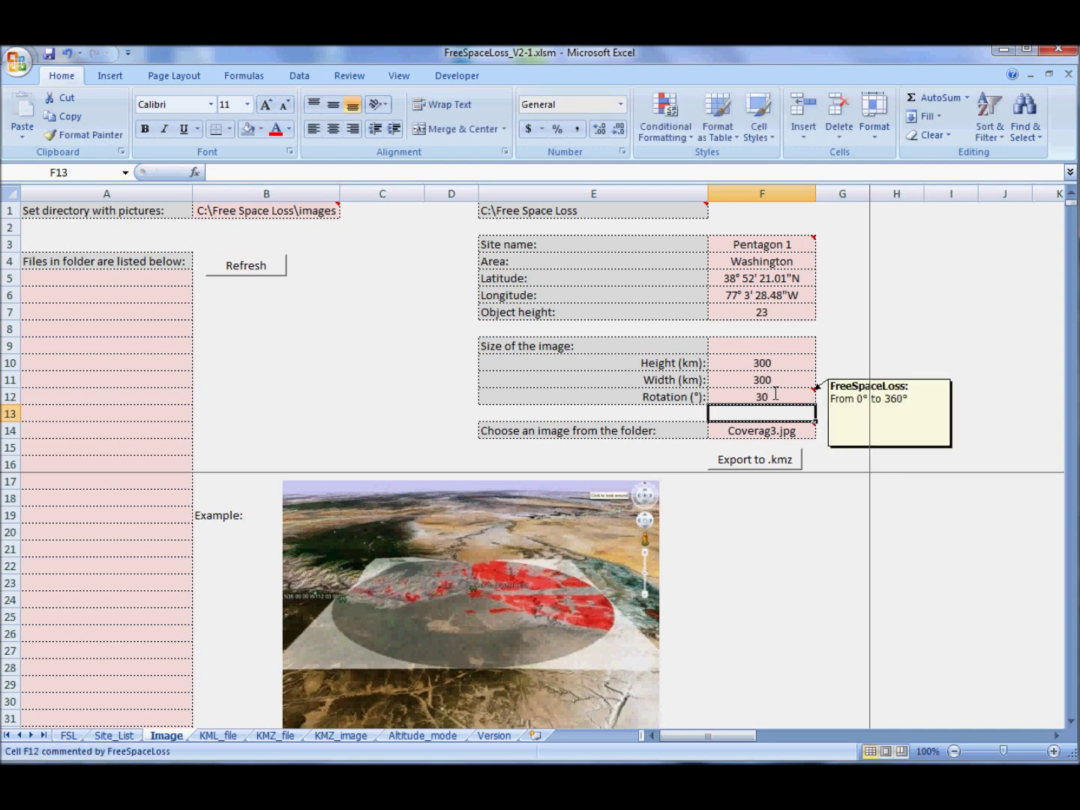
click(760, 364)
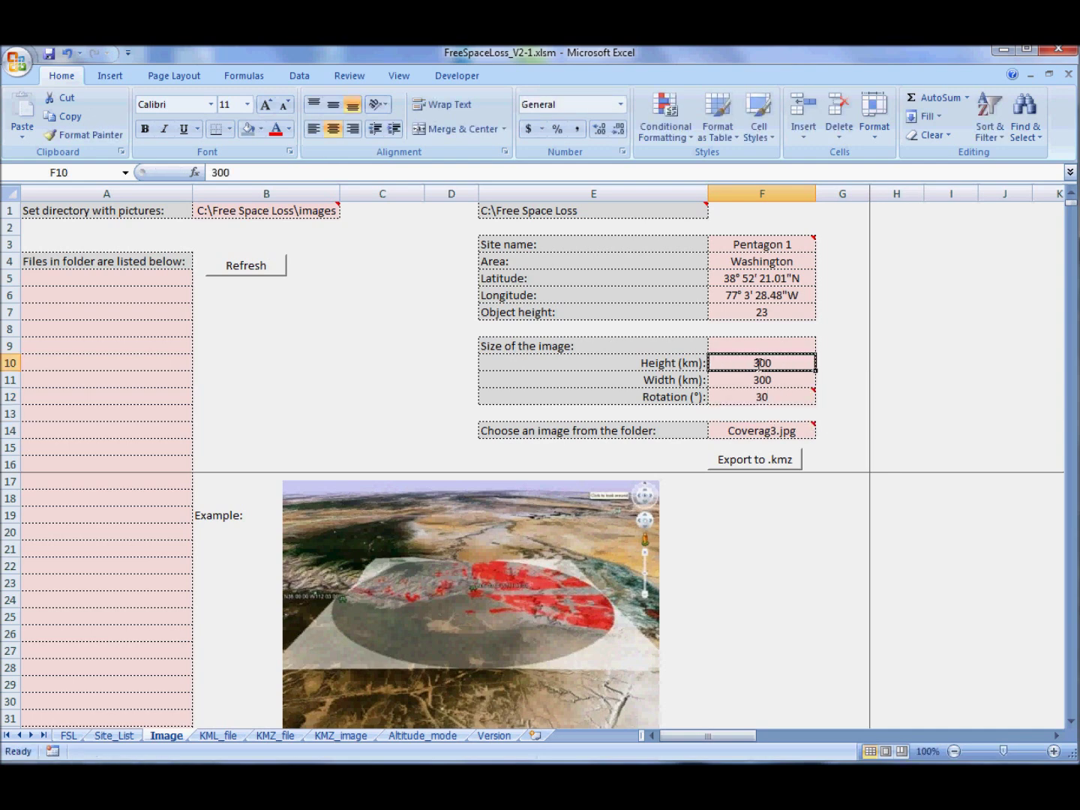
text(100)
key(Return)
text(100)
key(Return)
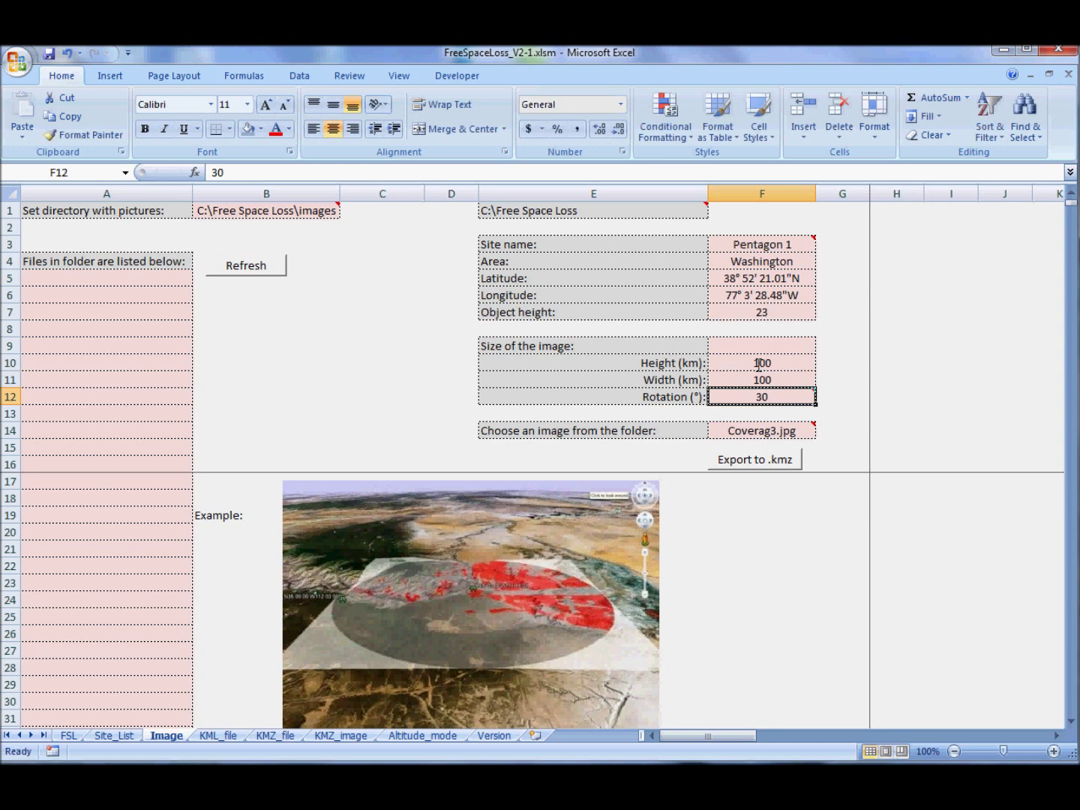
- List the picture folder's images, pick cube.jpg in F14, and export Pentagon 1-cube.jpg.kmz
click(762, 425)
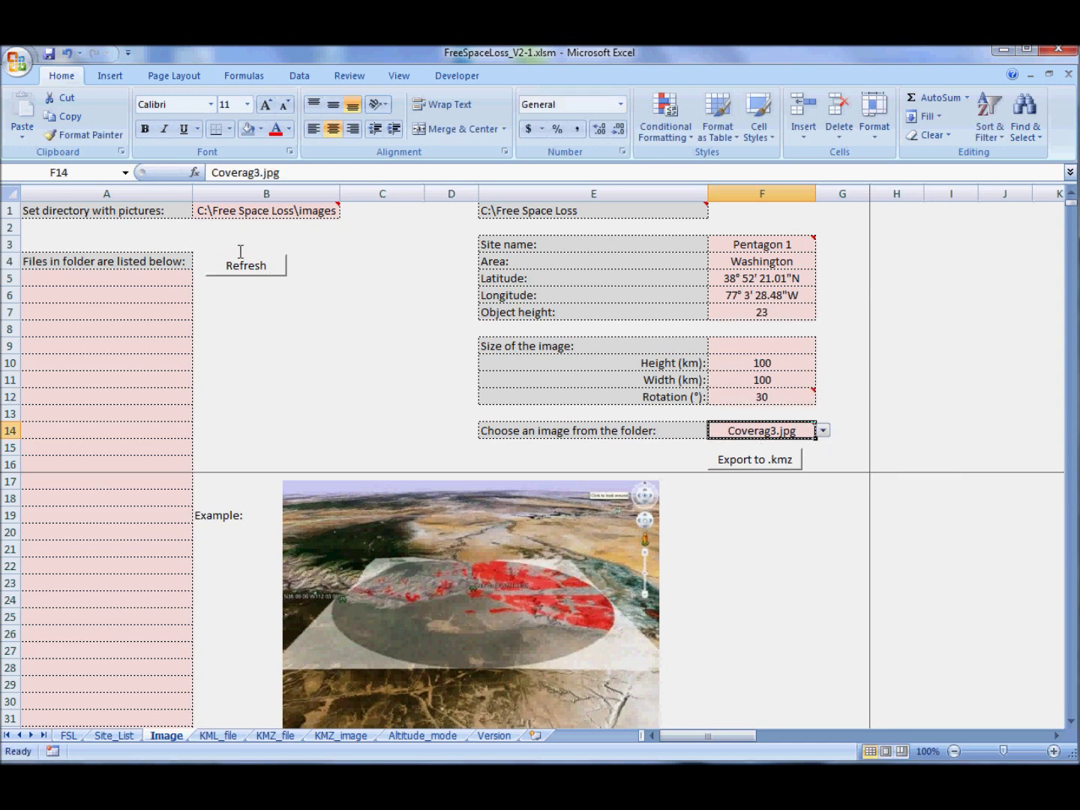
click(231, 216)
drag(355, 172, 213, 171)
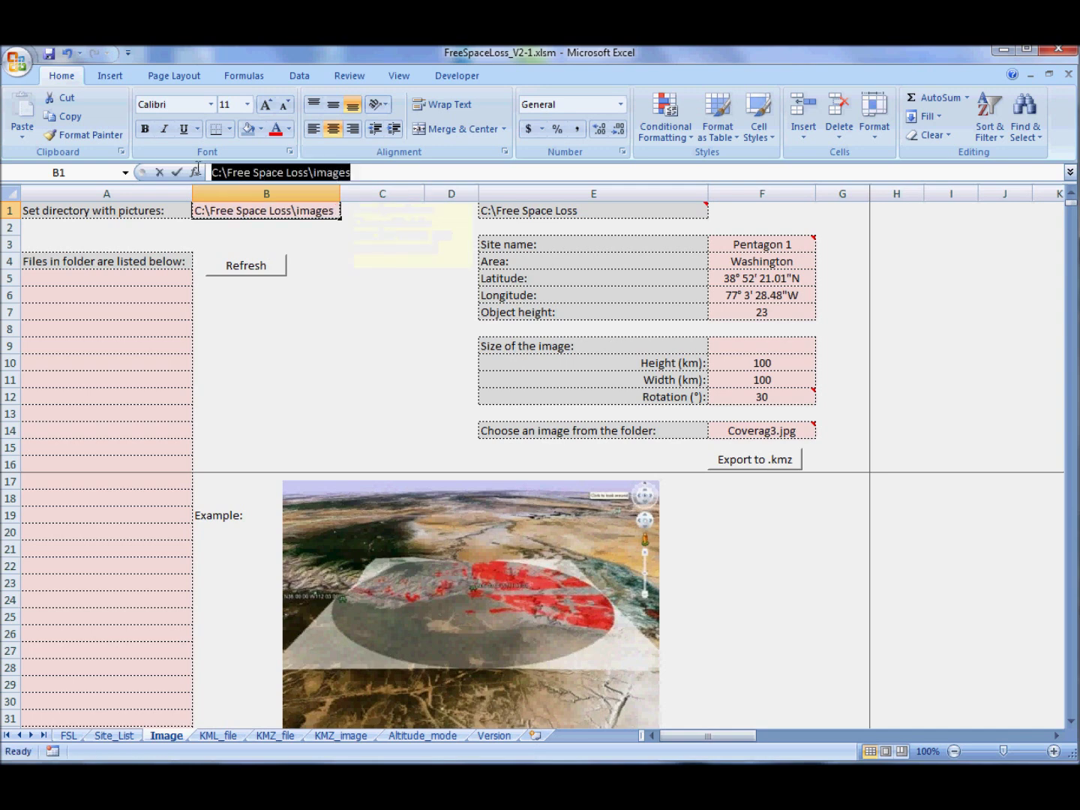
click(244, 262)
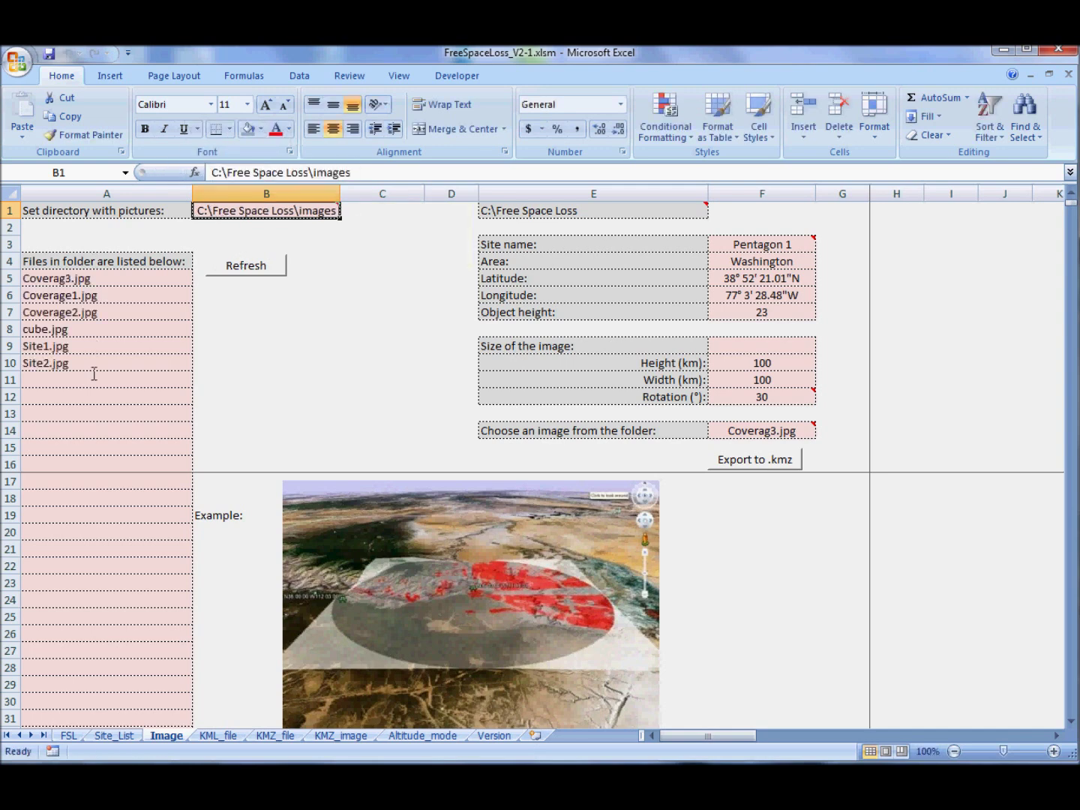
click(800, 429)
click(824, 430)
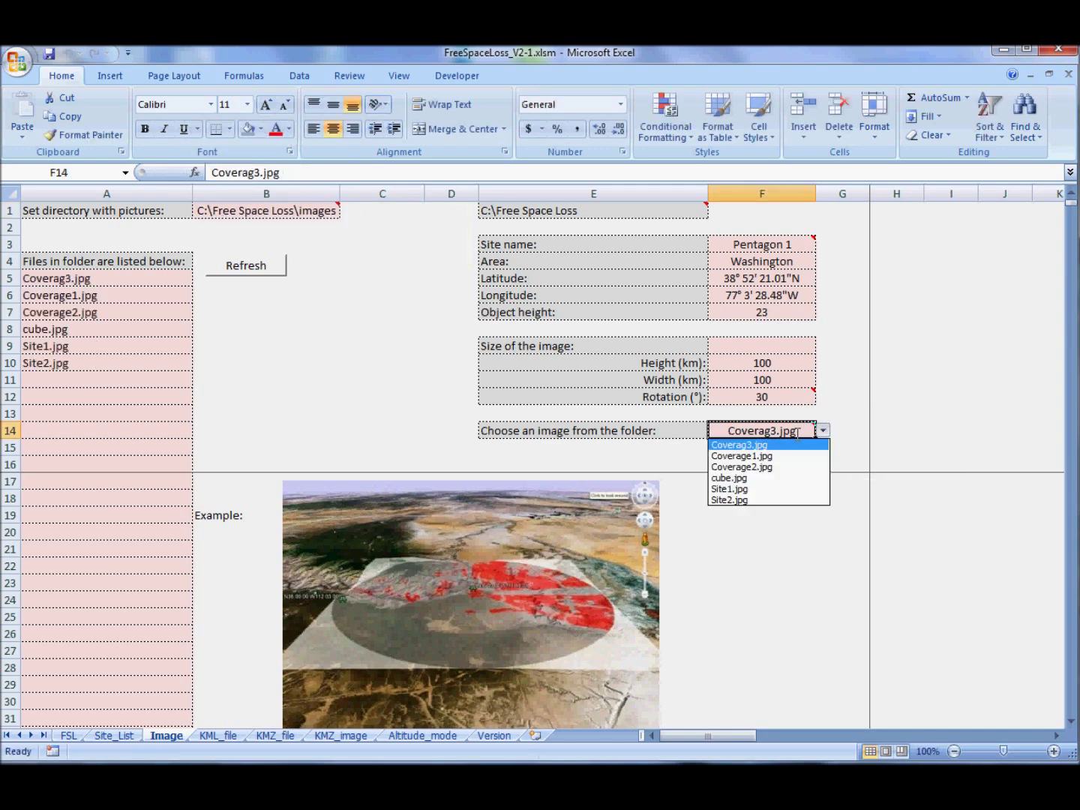
click(734, 478)
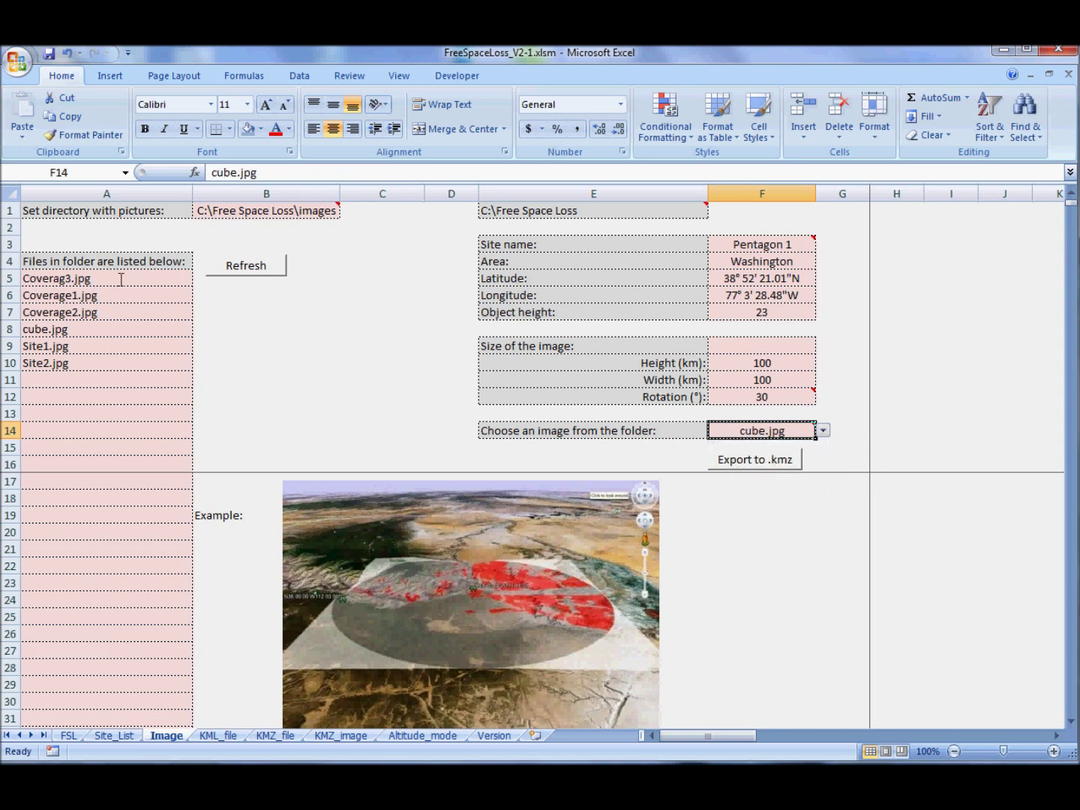
click(754, 459)
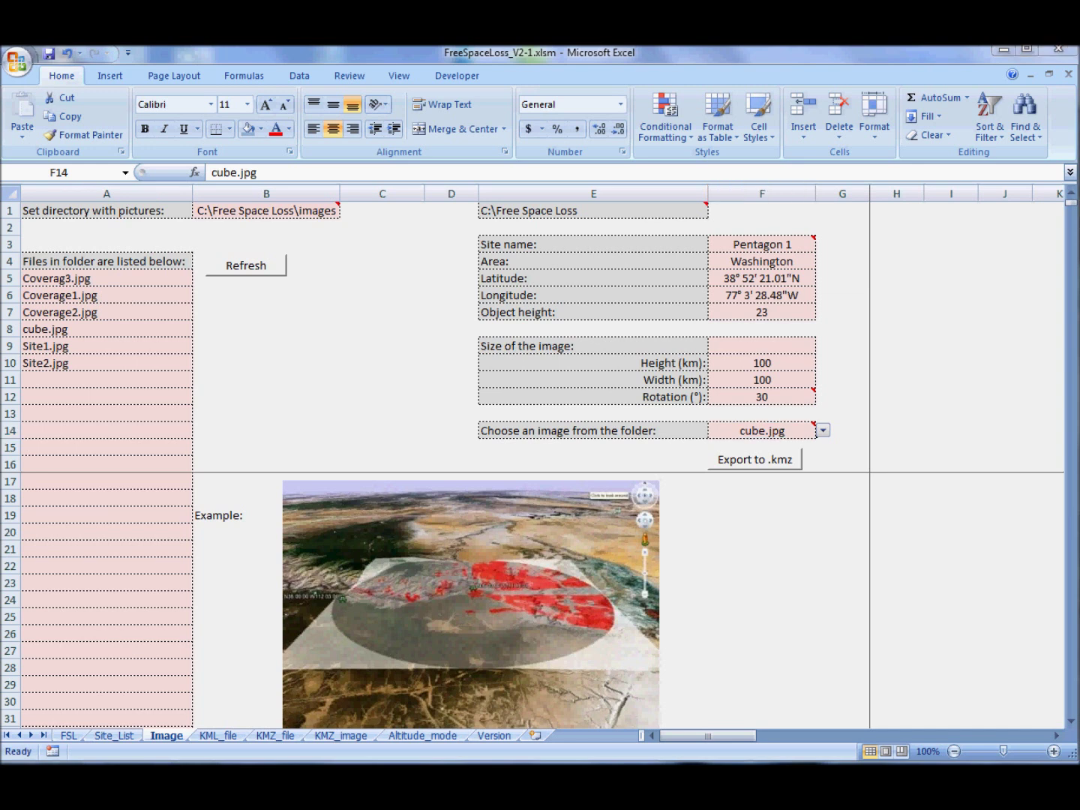
click(442, 399)
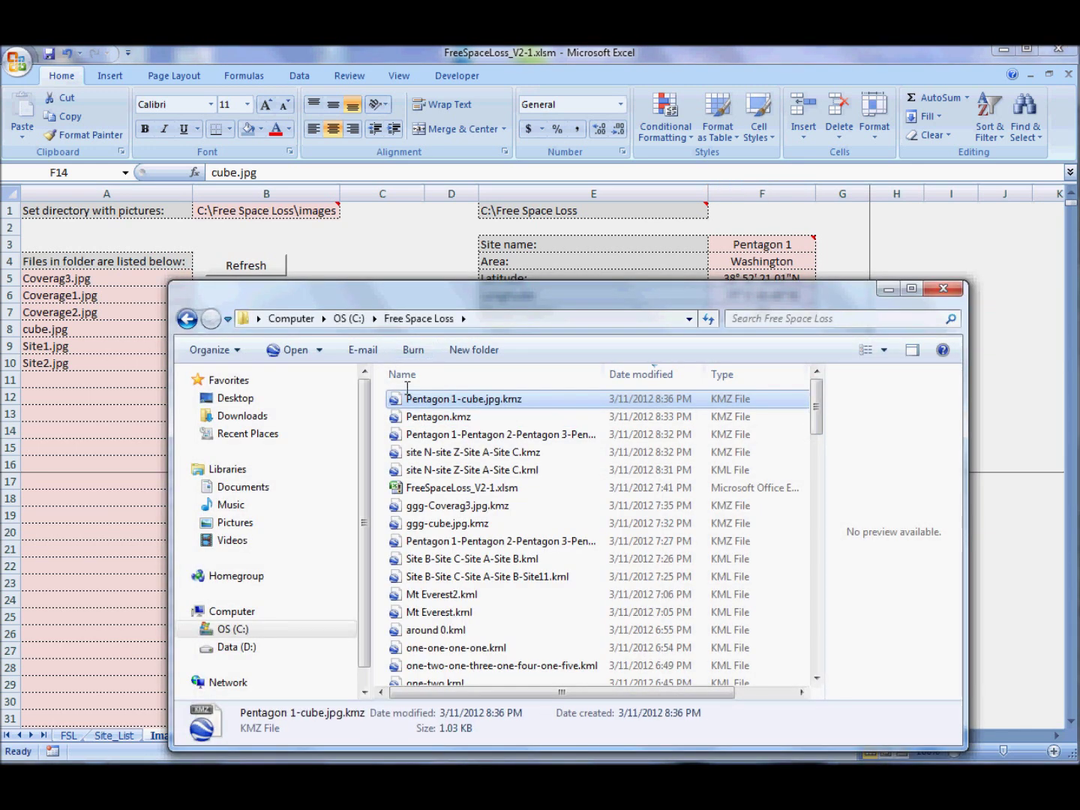
- Open Pentagon 1-cube.jpg.kmz from the Free Space Loss folder in Google Earth
double_click(442, 398)
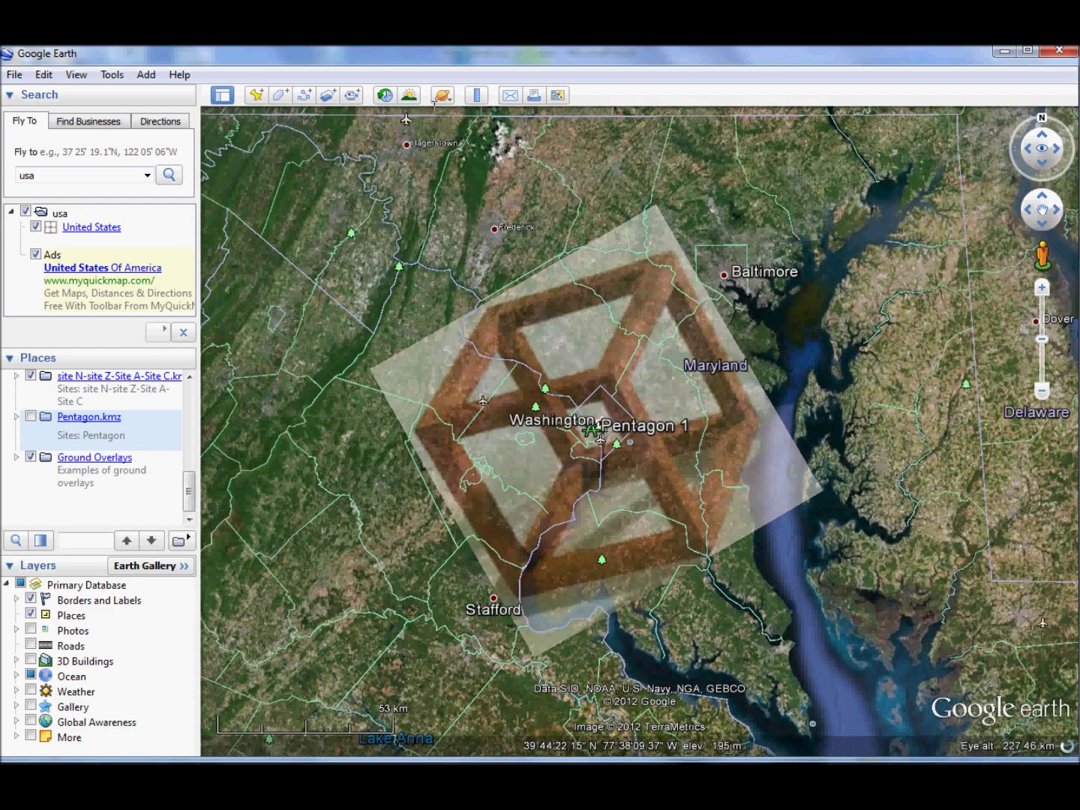
- Measure the overlay from upper to lower edge with the Ruler (about 98.92 km), then clear it
click(483, 93)
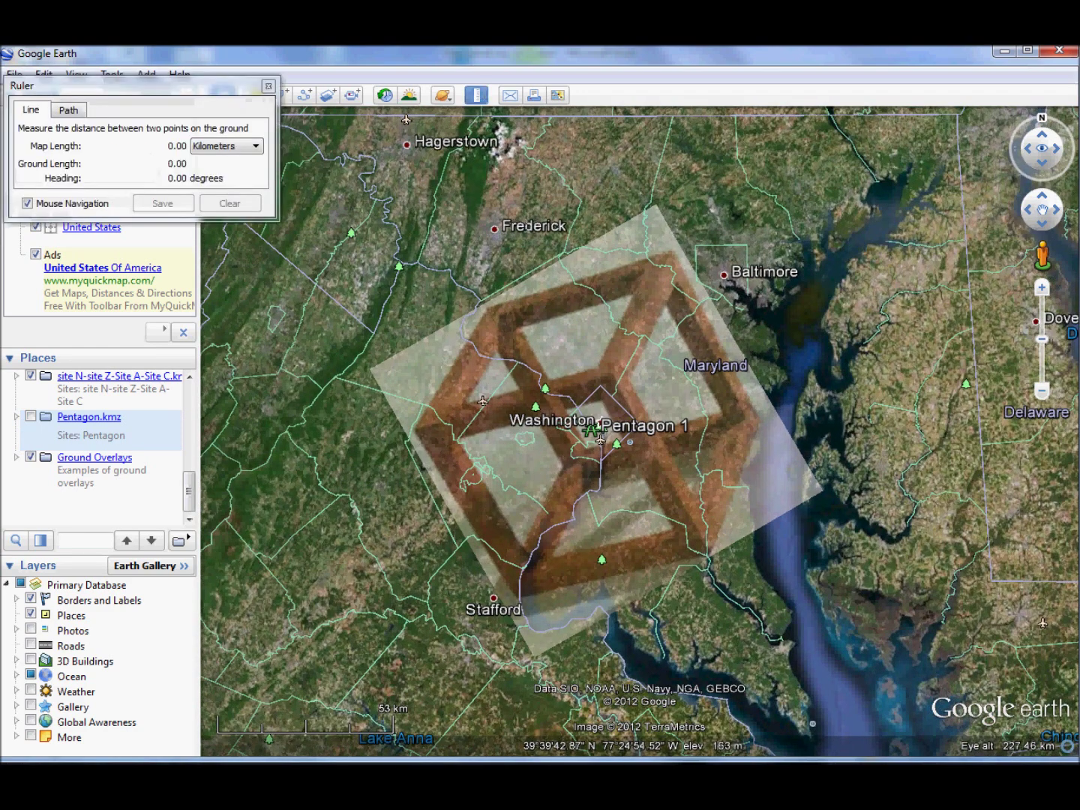
click(510, 289)
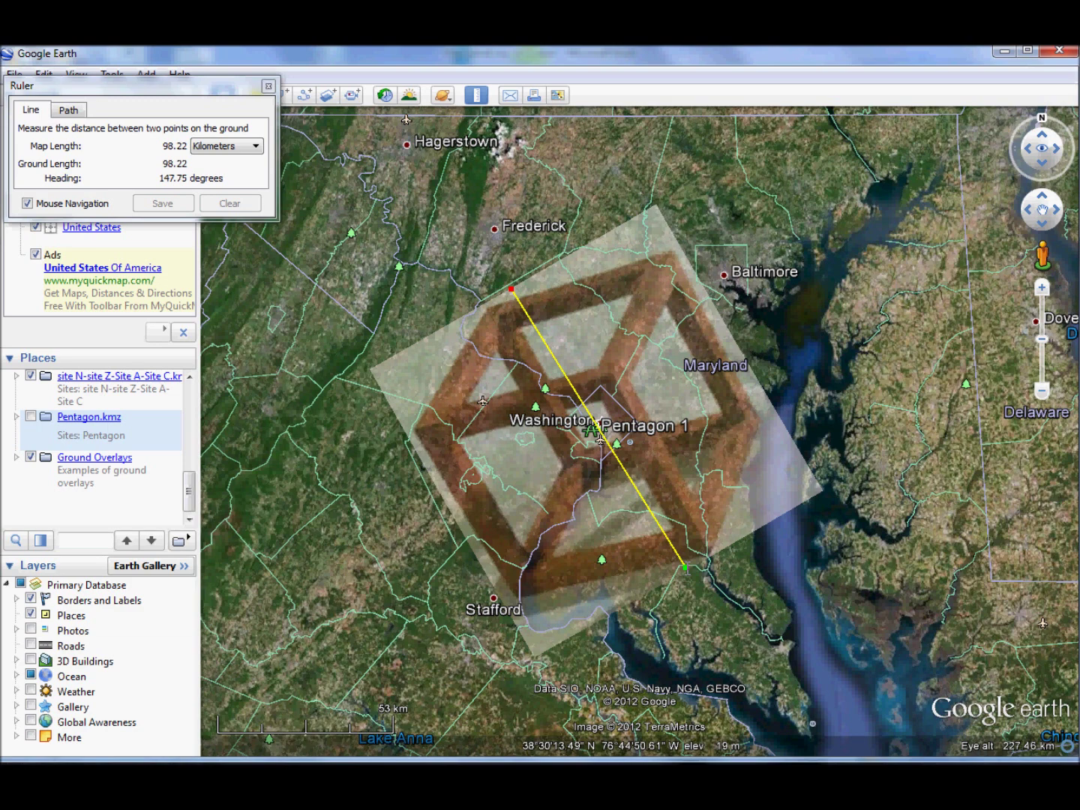
click(688, 570)
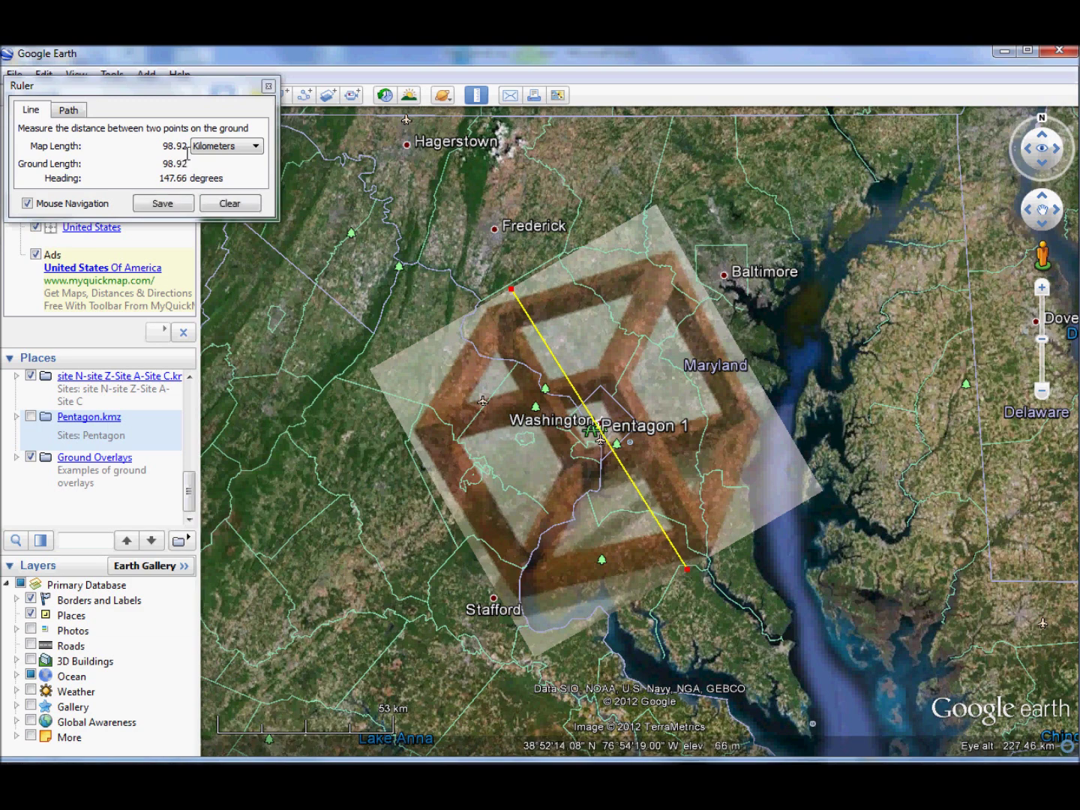
click(246, 199)
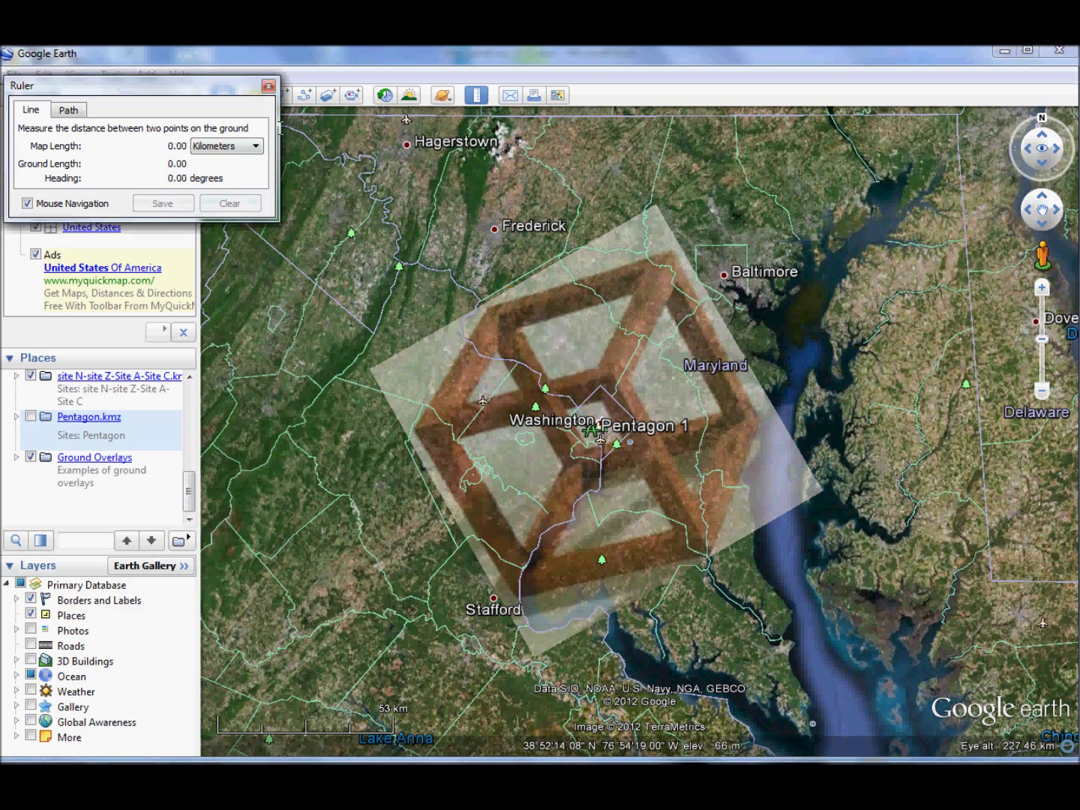
click(267, 85)
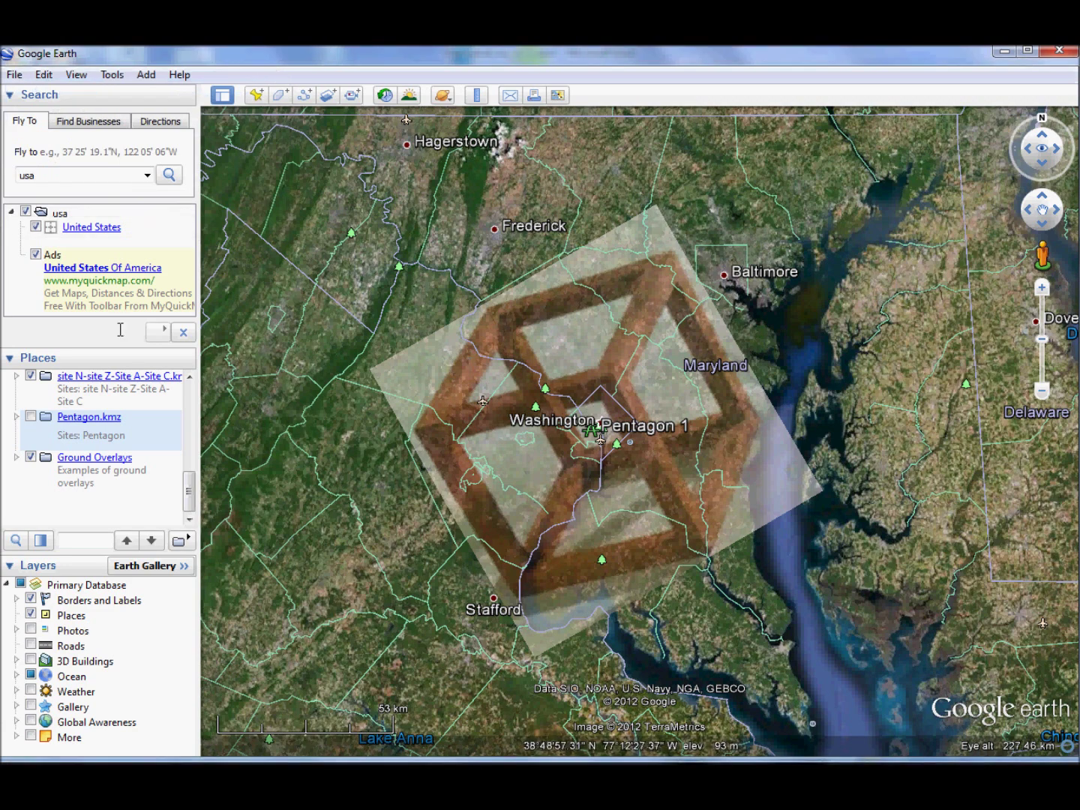
- On the FSL sheet, switch the search type back to Sites and search for 'clo'
key(alt+Tab)
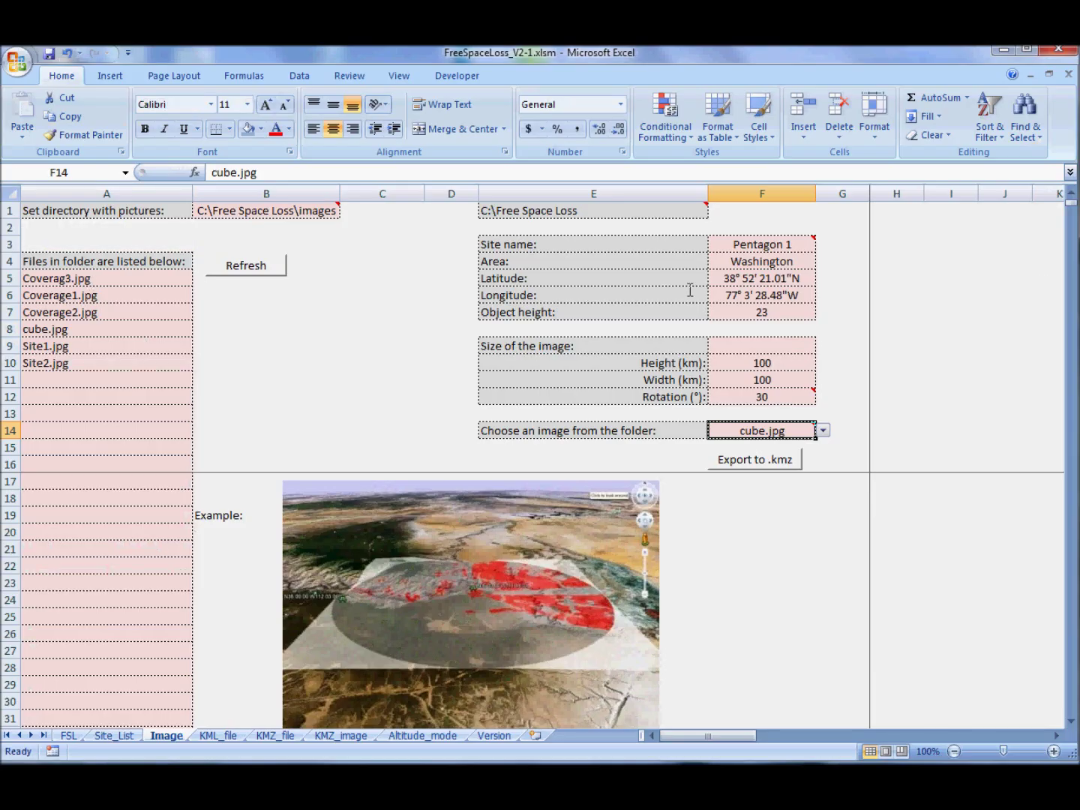
click(68, 735)
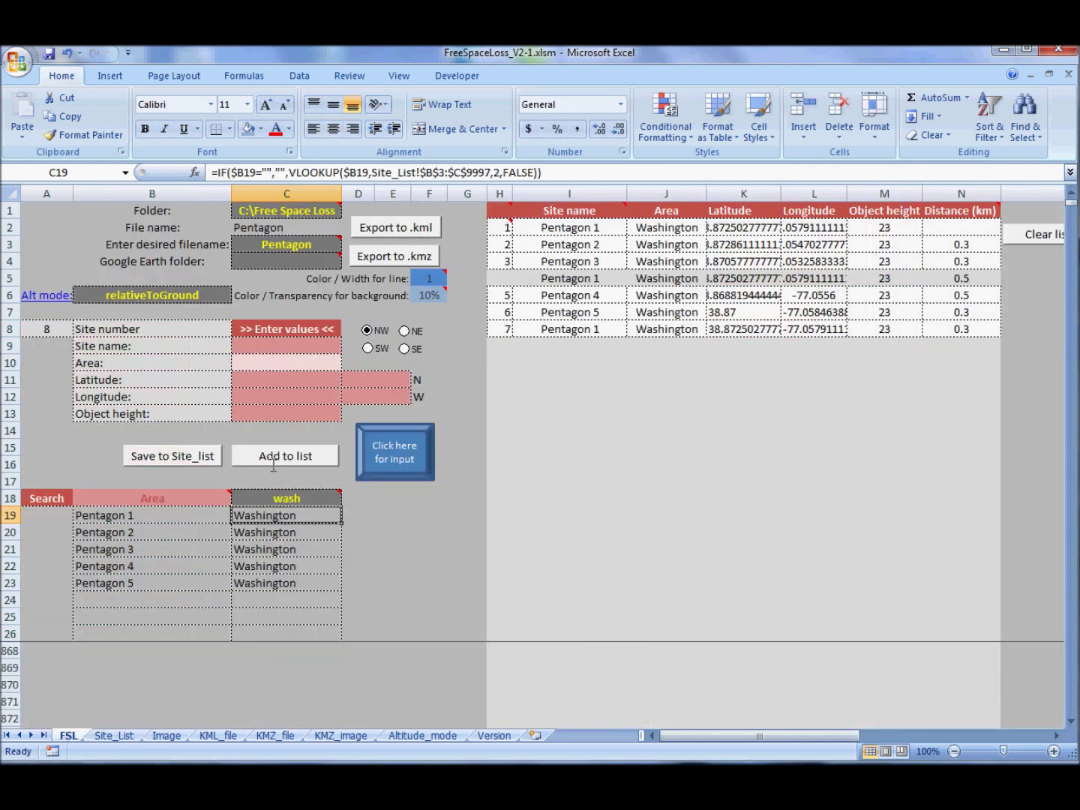
click(288, 498)
click(201, 502)
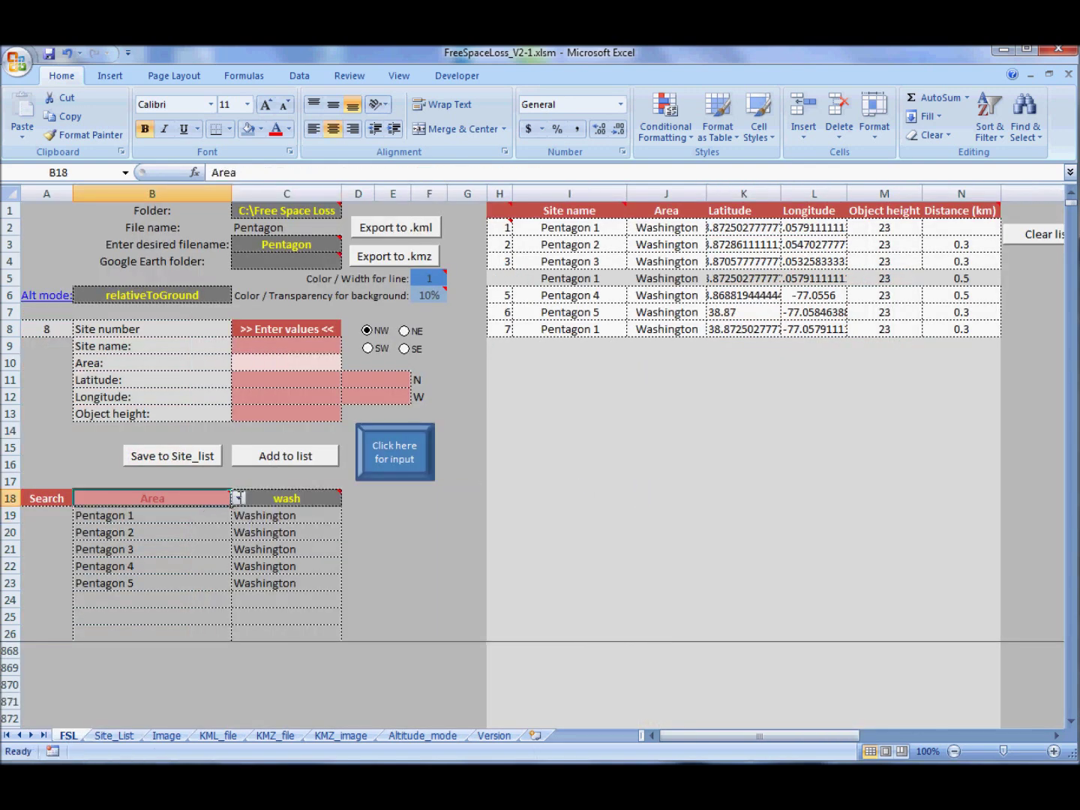
click(239, 498)
click(207, 512)
click(253, 496)
text(clo)
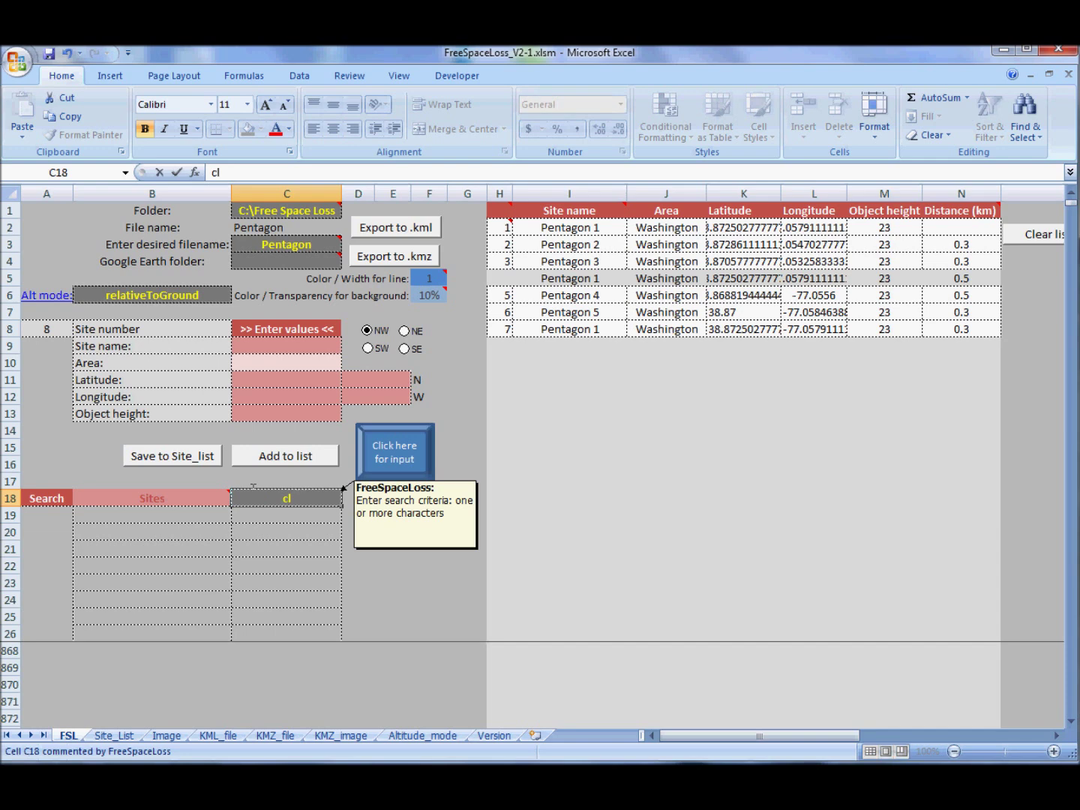
key(Return)
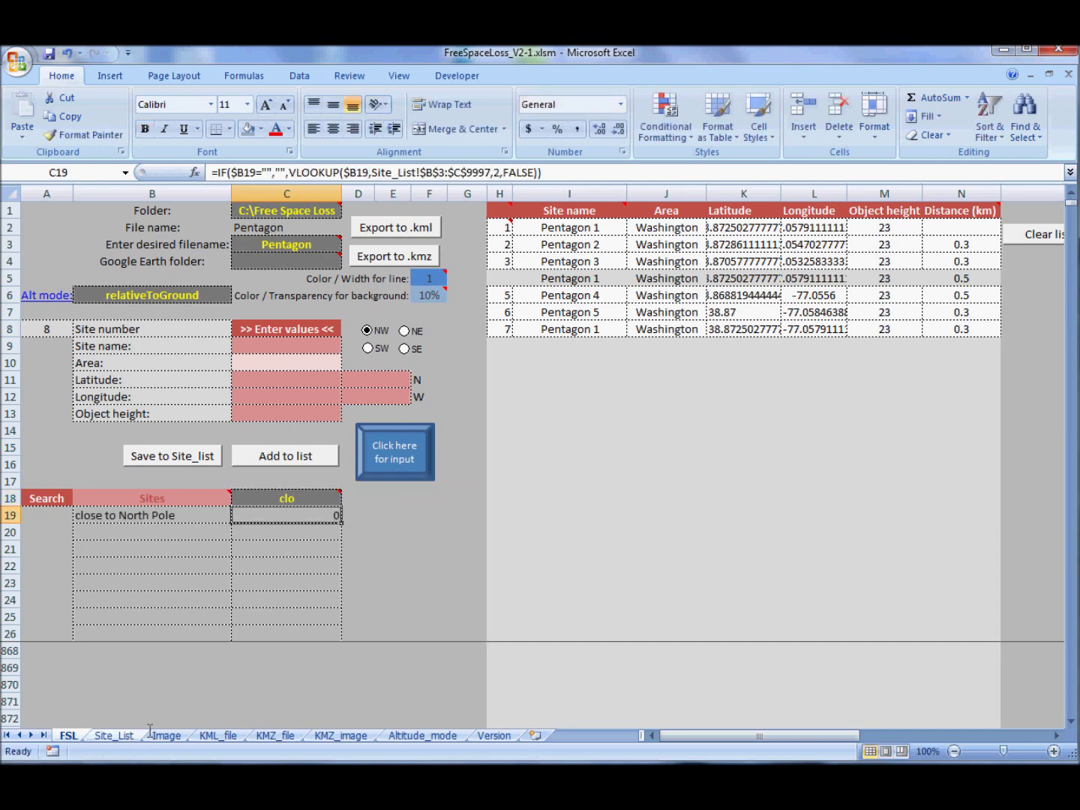
- On the Image sheet, choose the close to North Pole site and set rotation to 0°
click(168, 735)
click(785, 246)
click(823, 244)
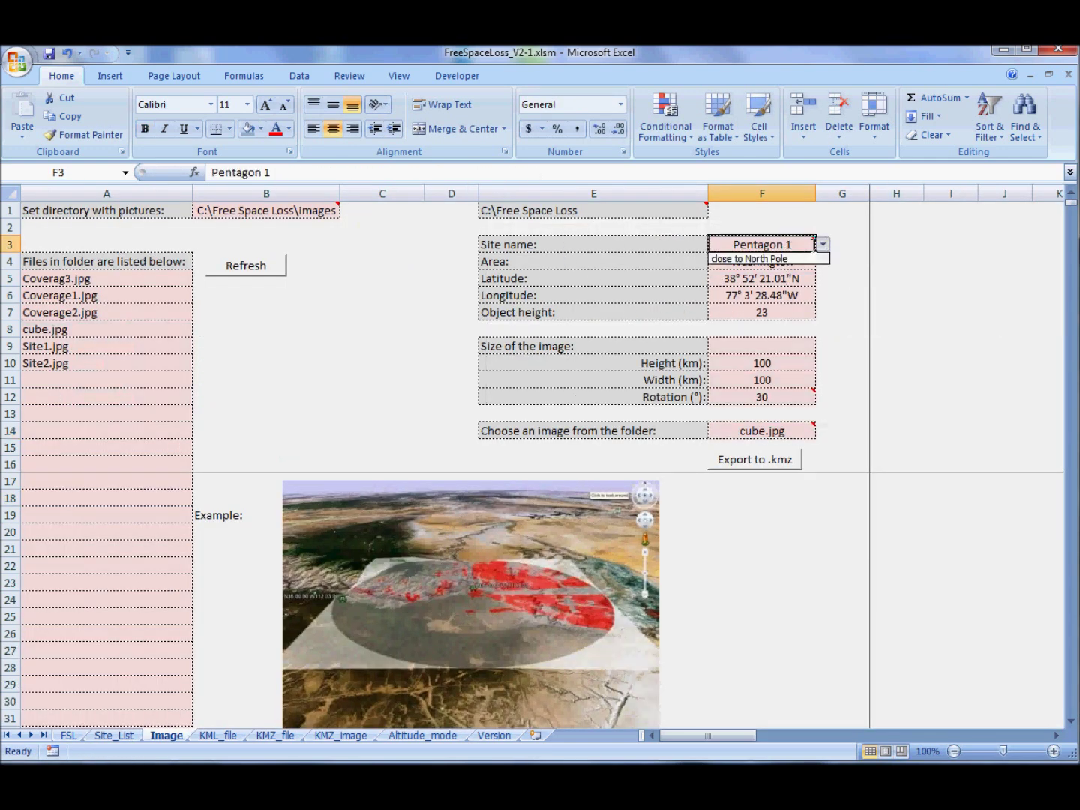
click(751, 259)
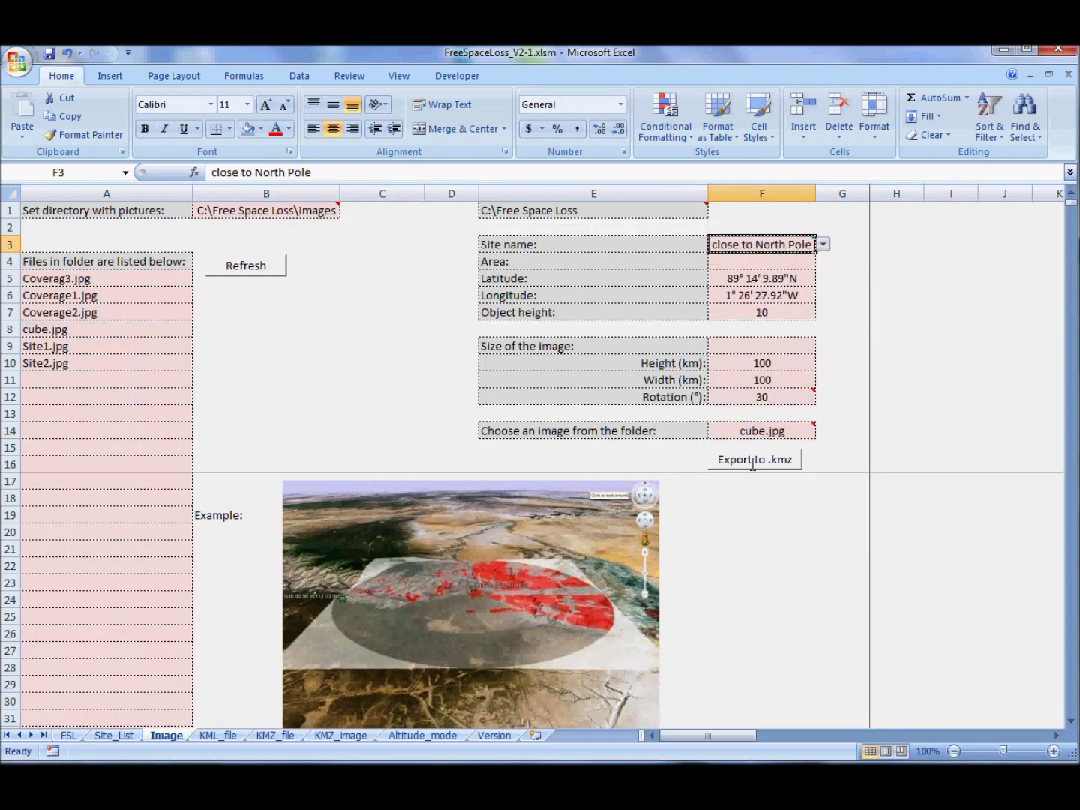
click(766, 400)
text(0)
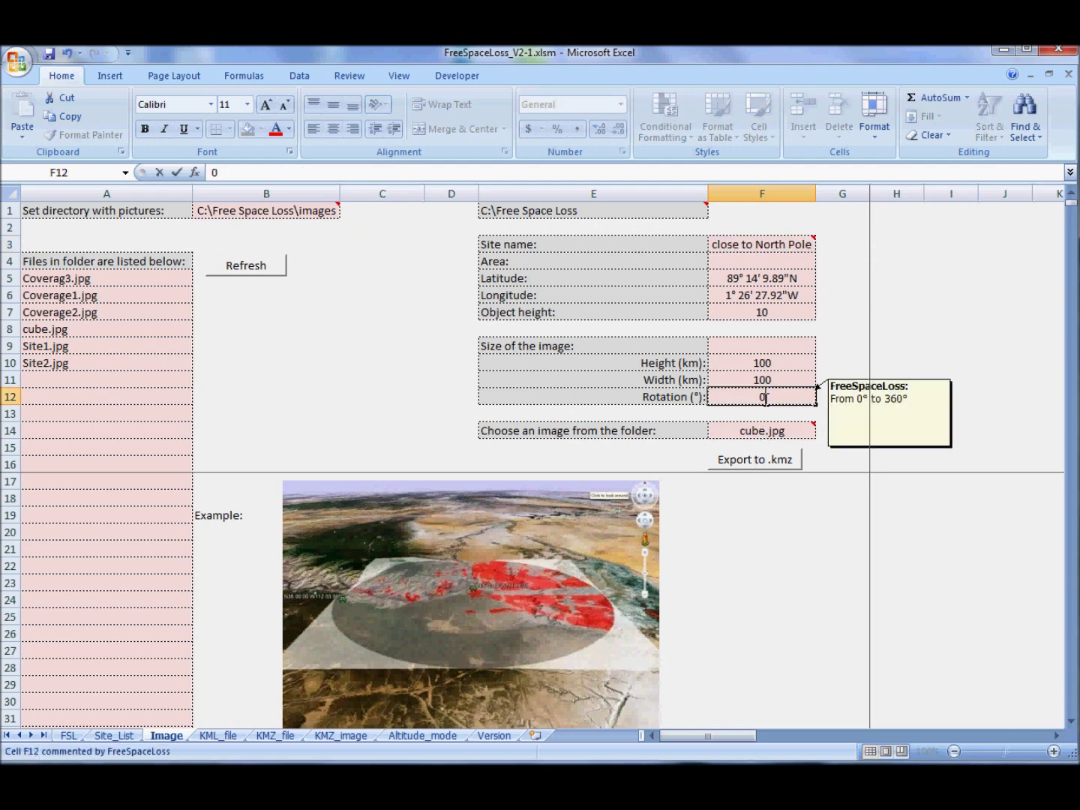
key(Return)
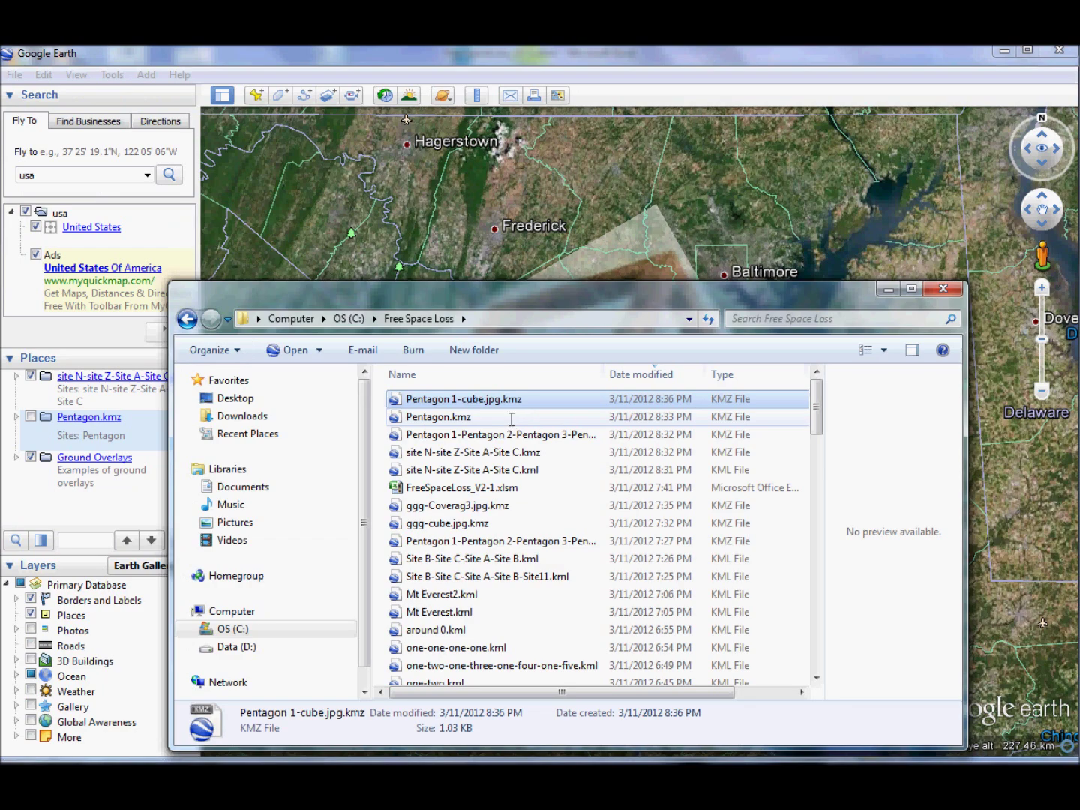
- Sort the folder newest first and open close to North Pole-cube.jpg.kmz in Google Earth, zoomed out
click(661, 375)
click(662, 375)
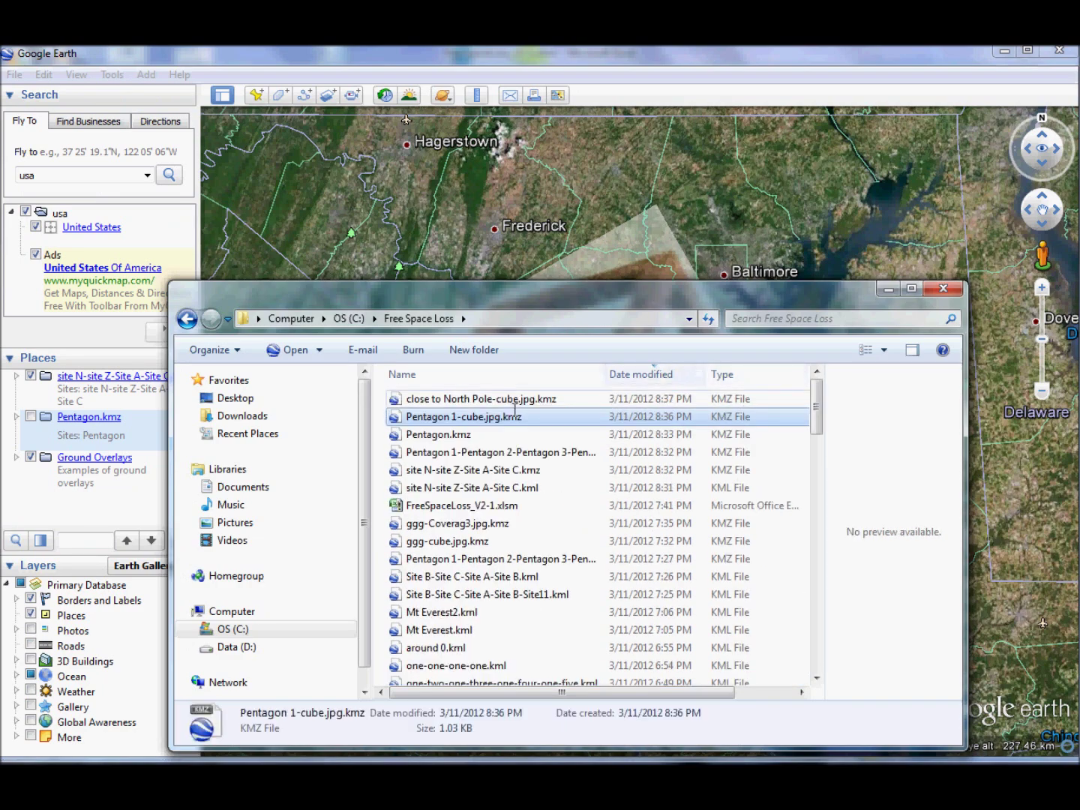
click(505, 399)
key(Return)
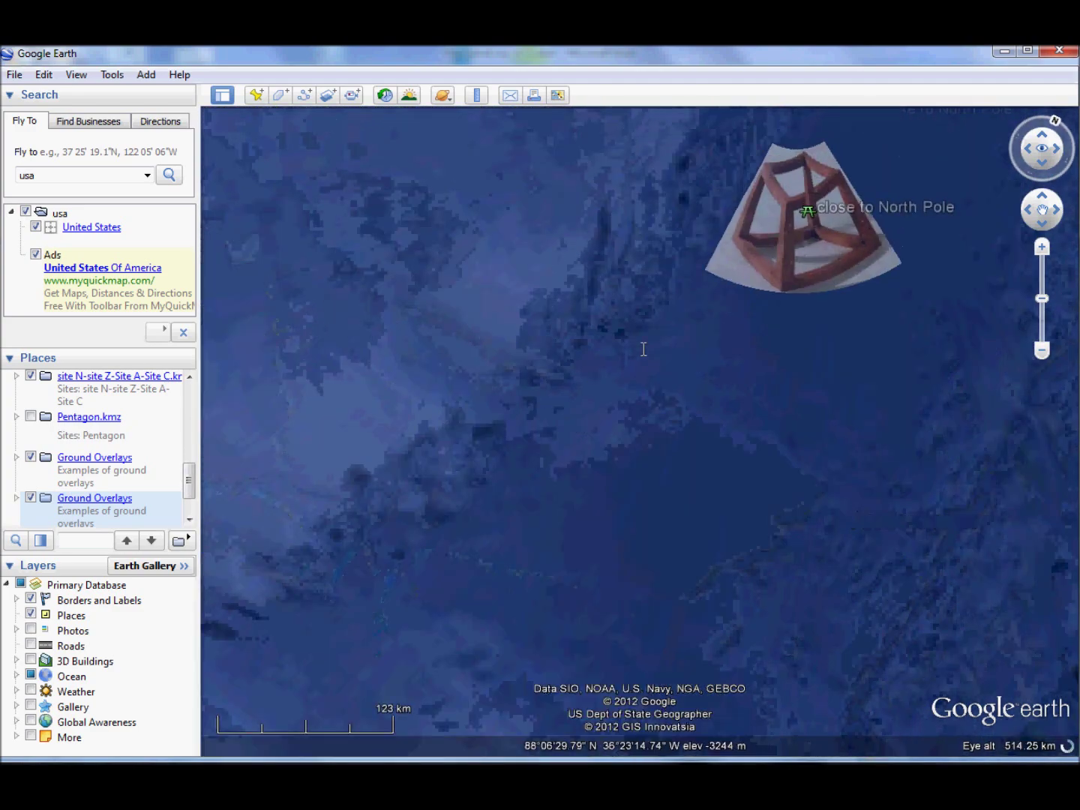
scroll(695, 309, down, 3)
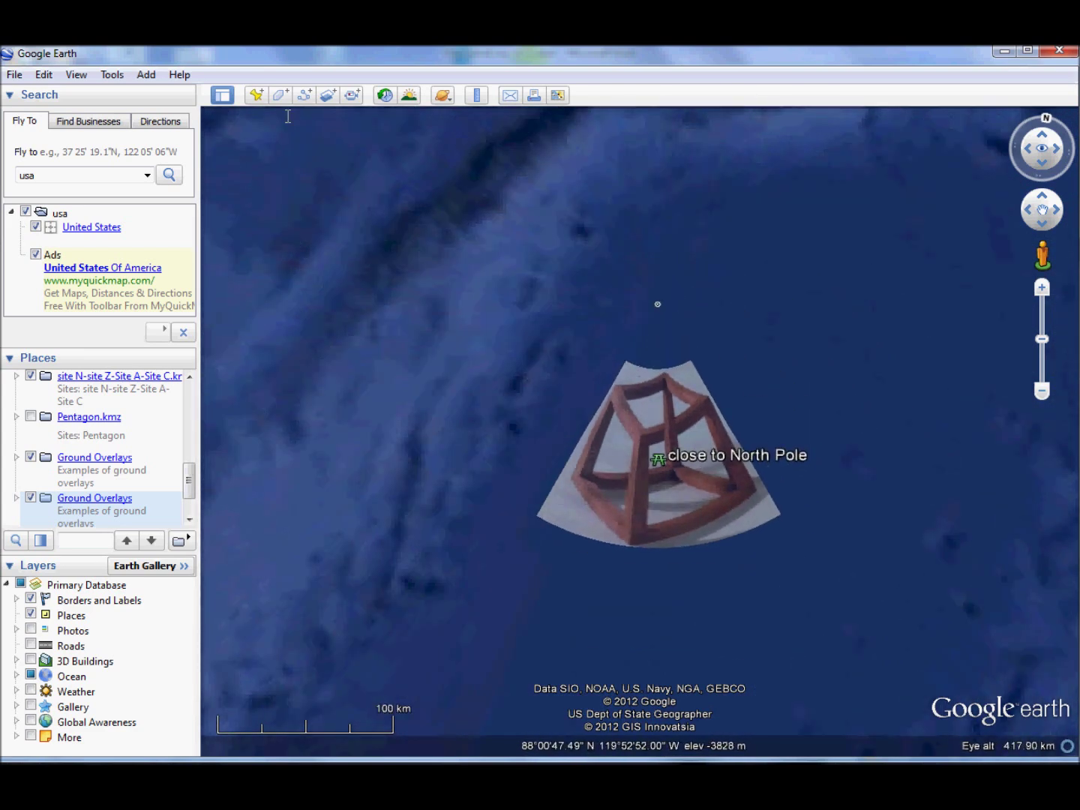
- Measure across the cube overlay north–south, east–west and along its top edge, then clear and close the Ruler
click(477, 96)
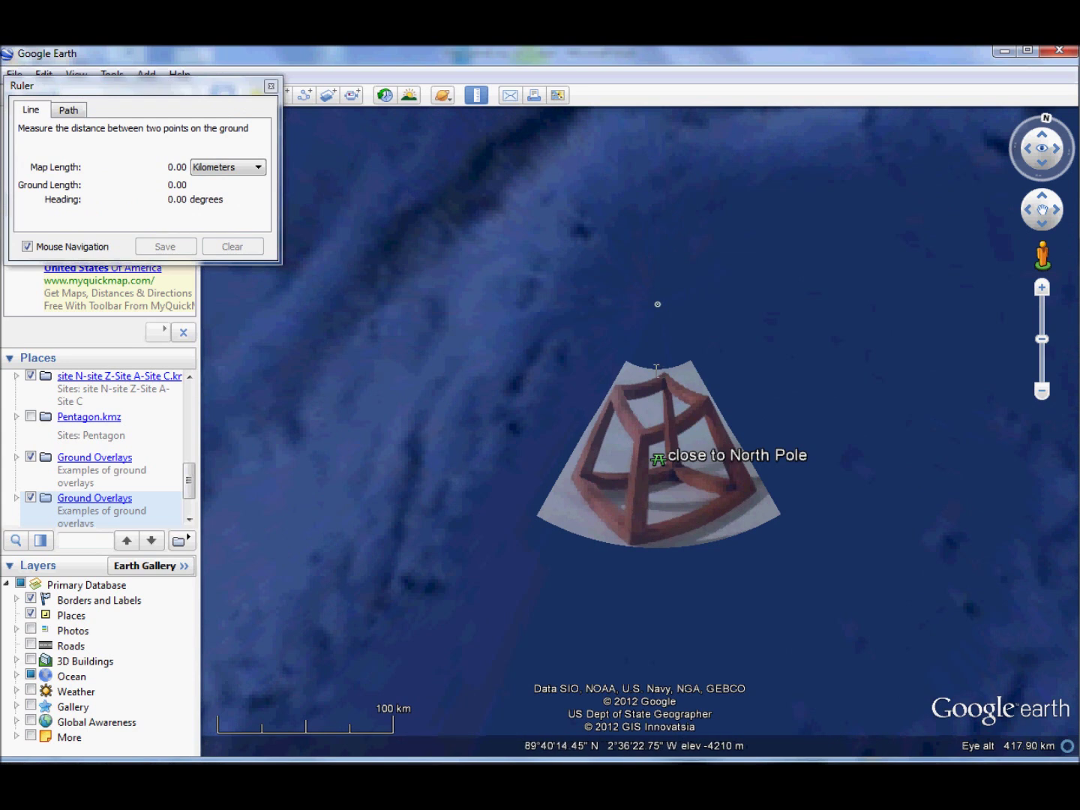
click(656, 372)
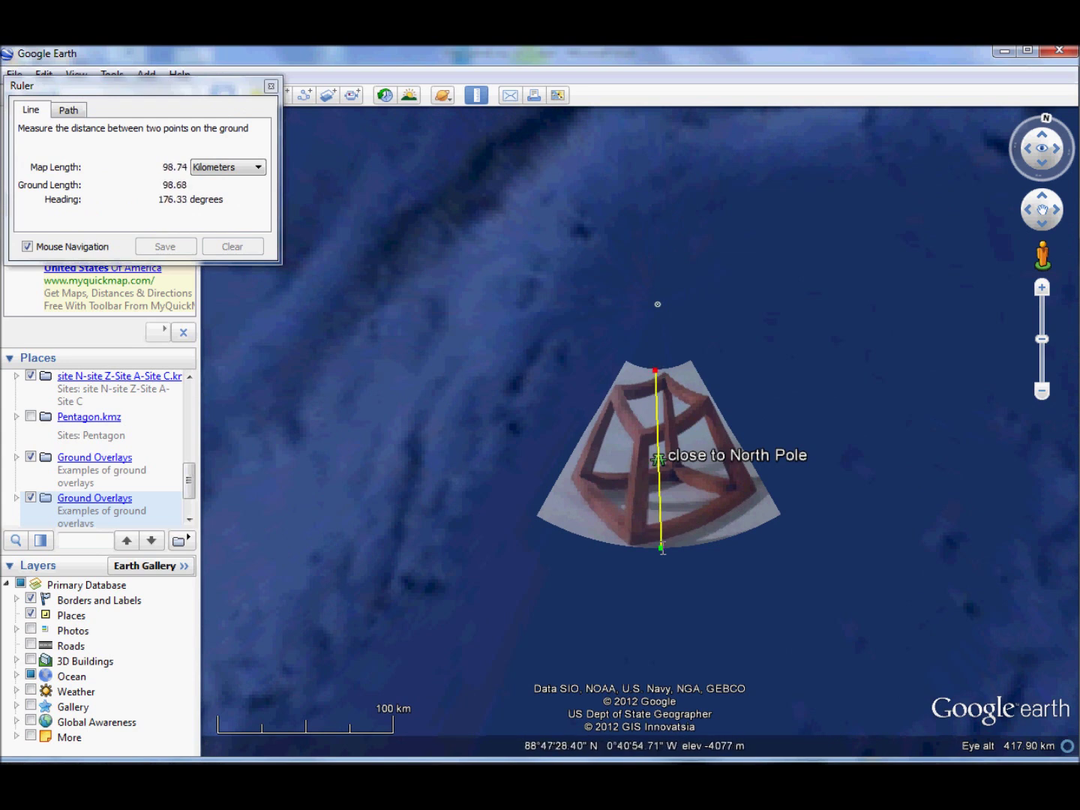
click(660, 548)
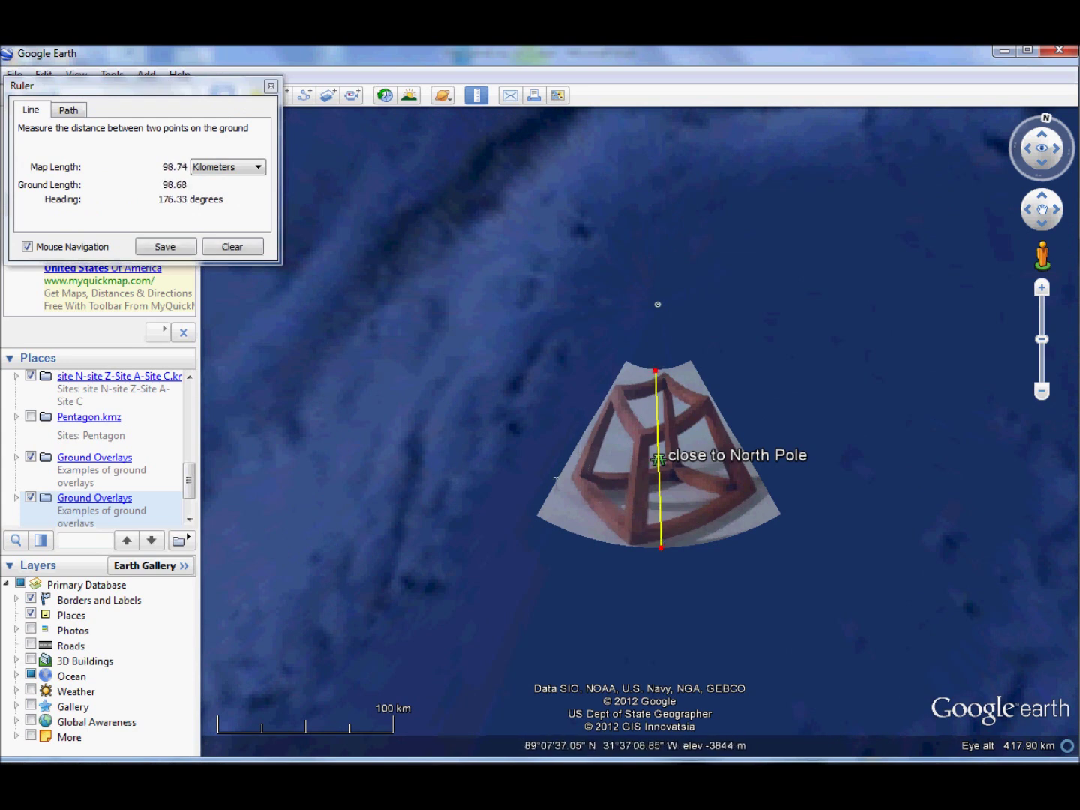
click(553, 491)
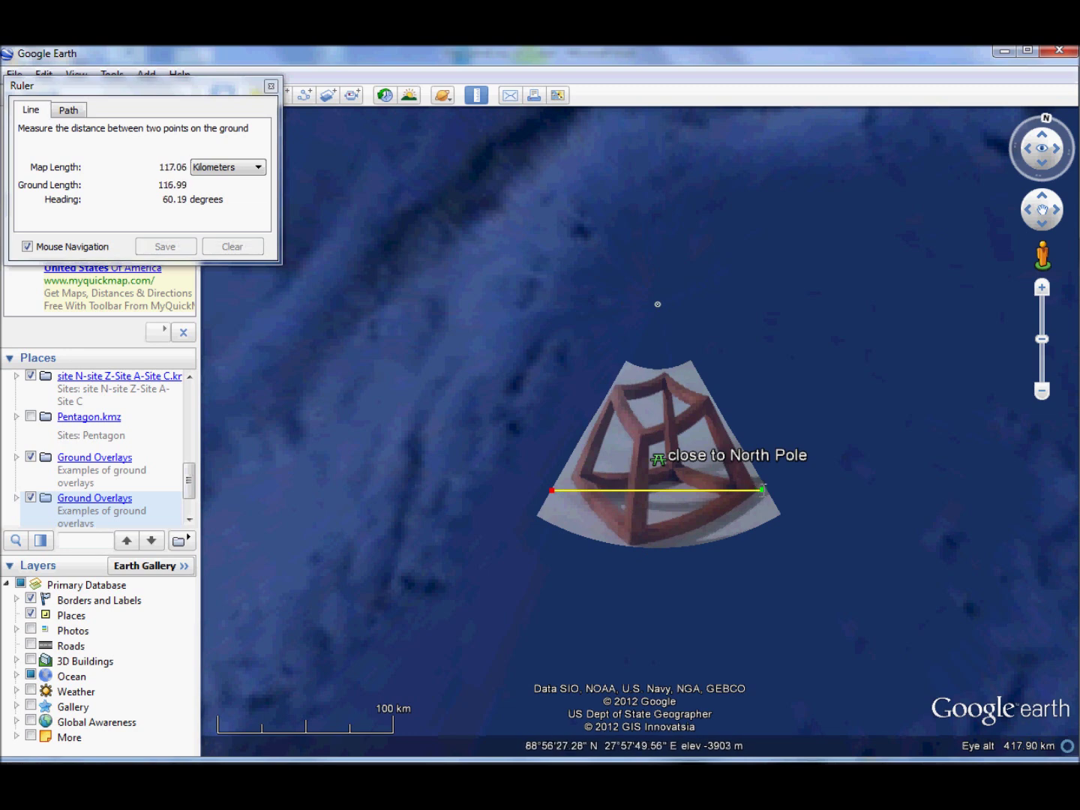
click(760, 489)
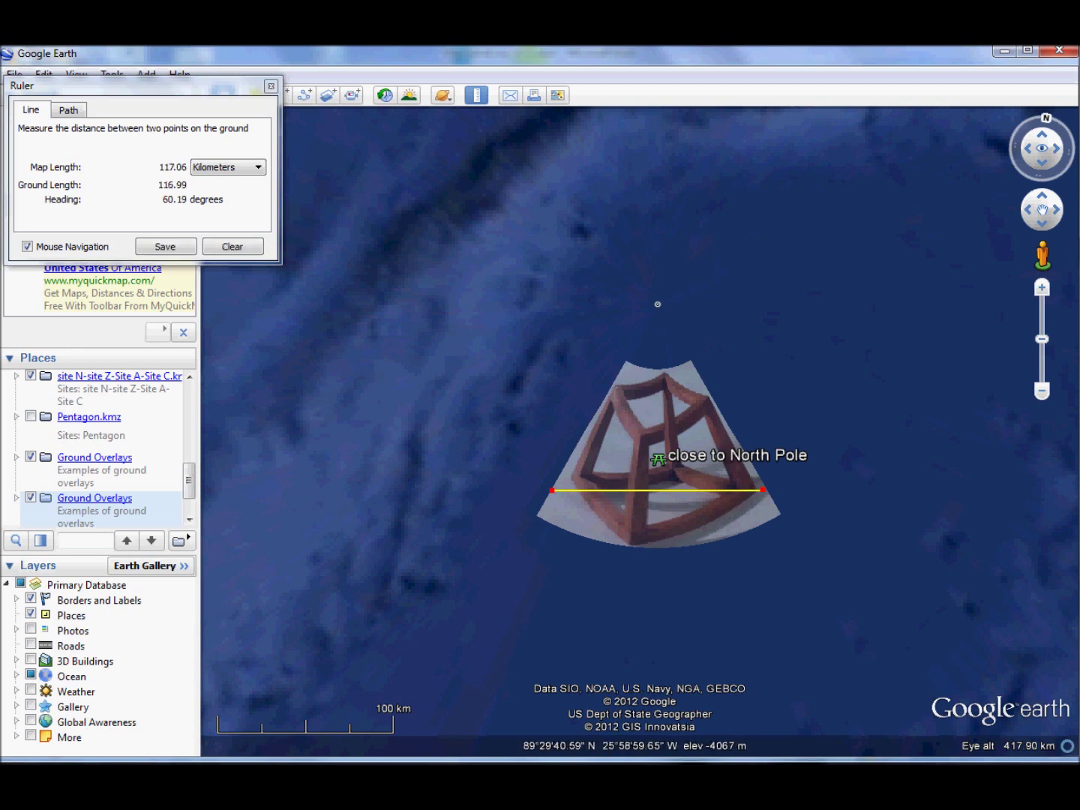
click(614, 384)
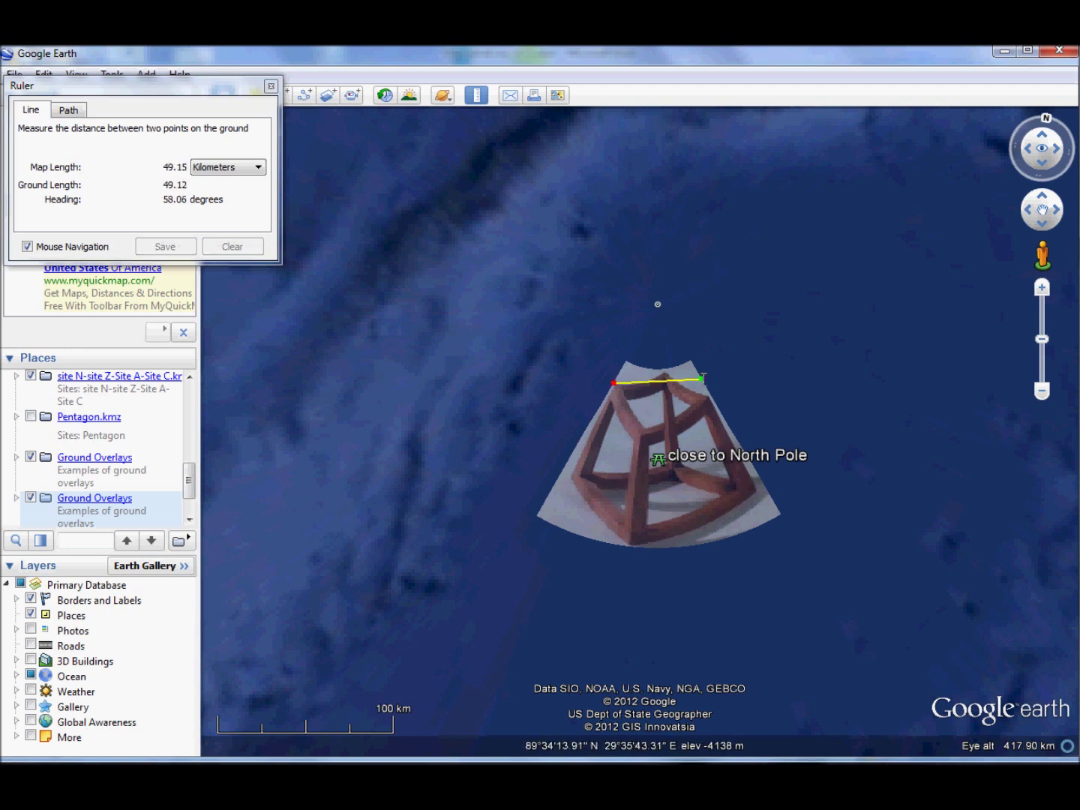
click(702, 384)
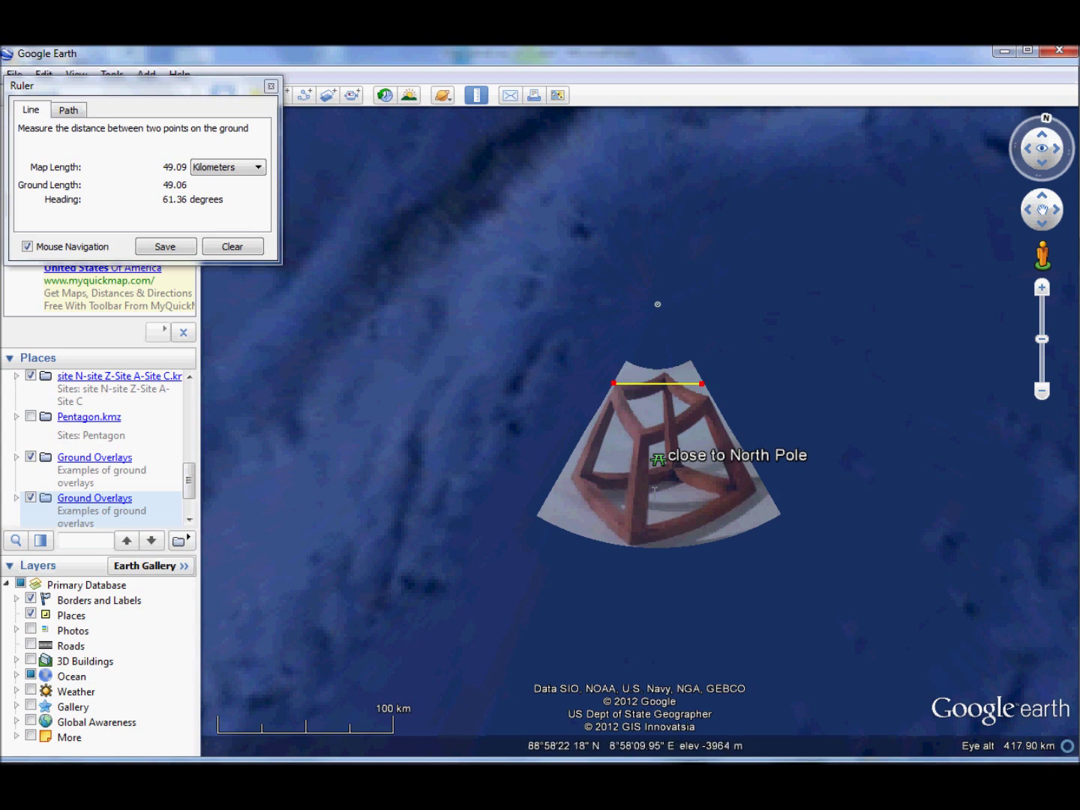
click(233, 247)
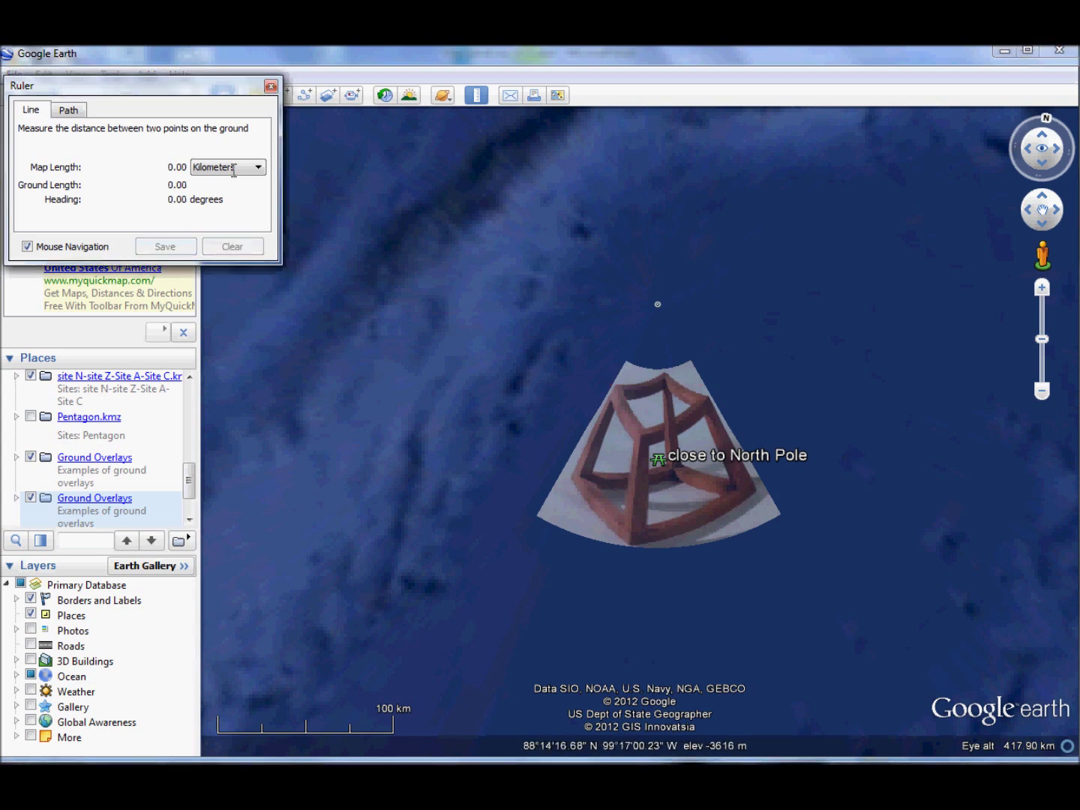
click(271, 87)
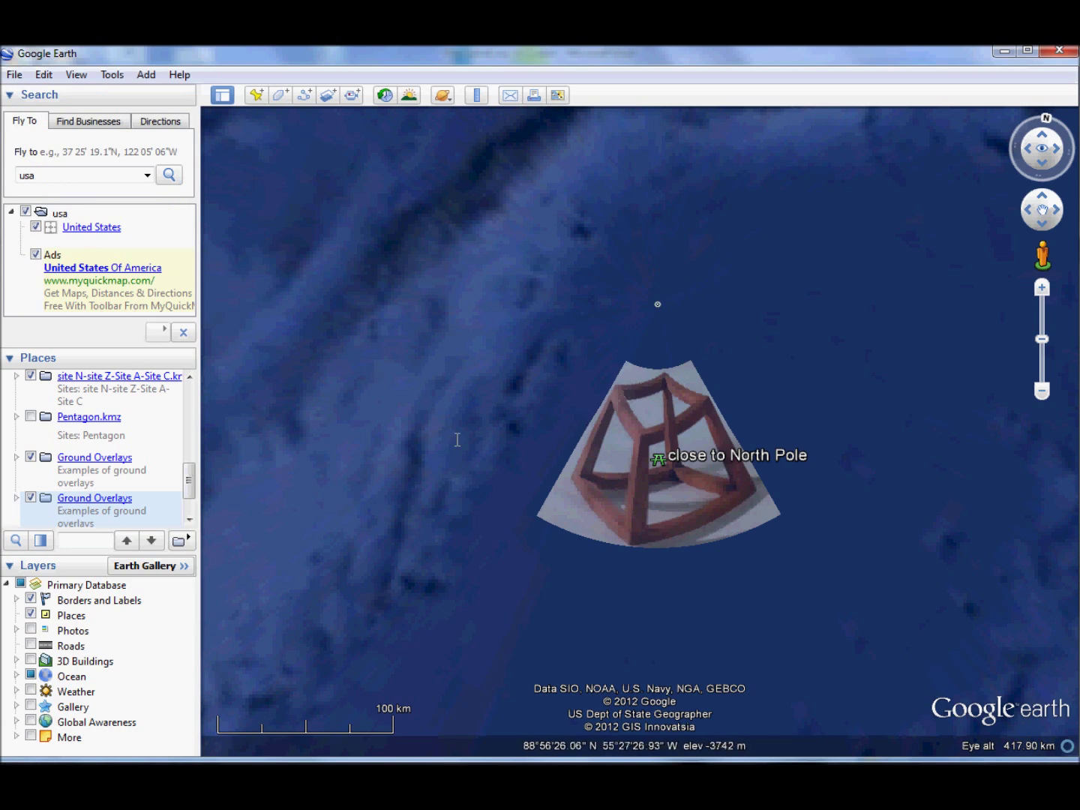
- Back in Excel, change the Image sheet's overlay image in F14 from cube.jpg to Site1.jpg
key(alt+Tab)
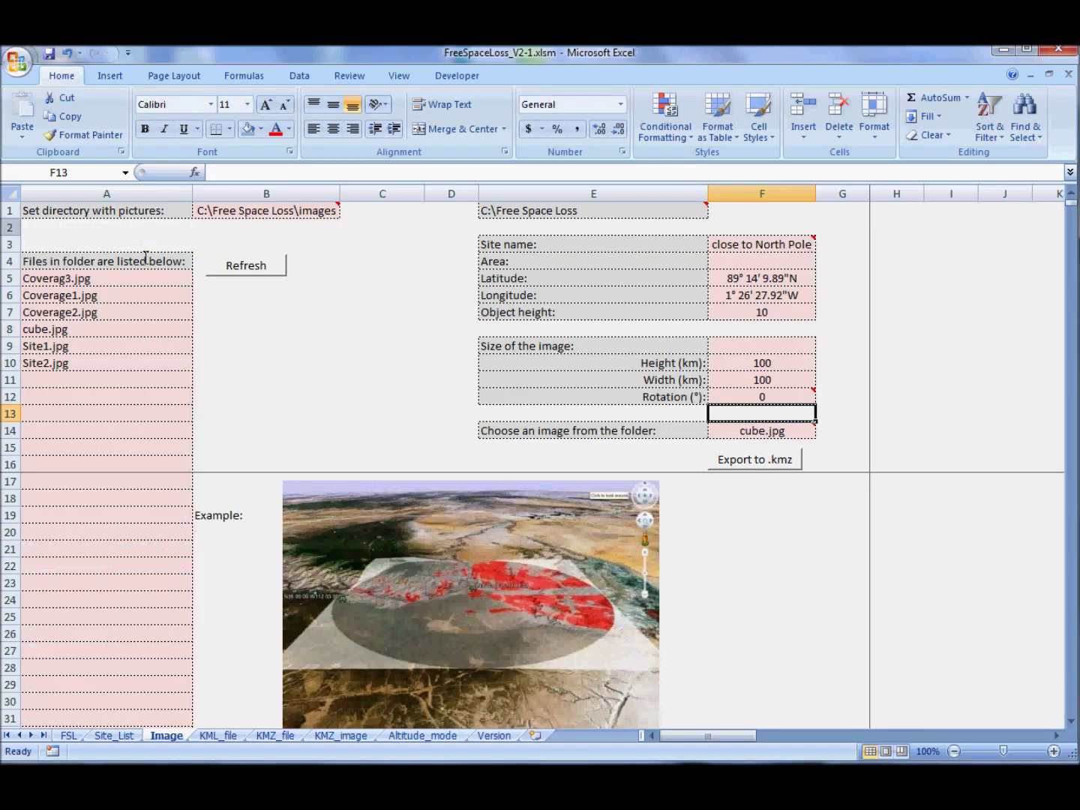
mouse_move(797, 431)
drag(130, 282, 129, 374)
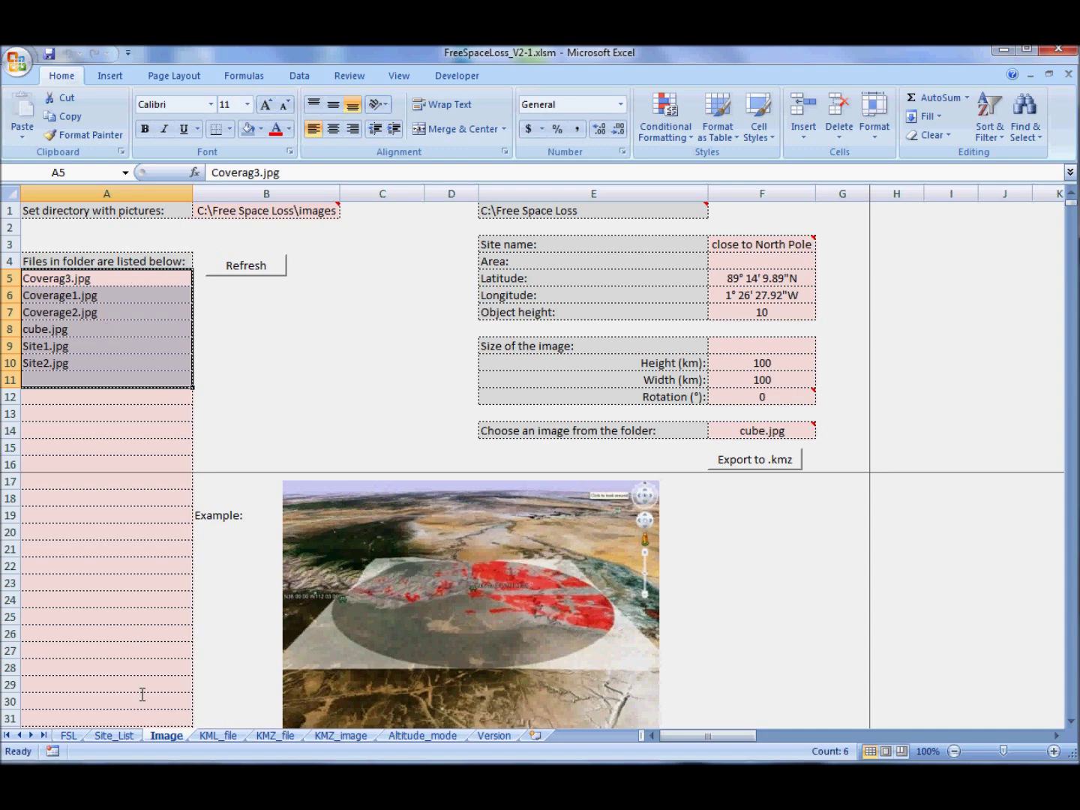
click(814, 430)
click(822, 427)
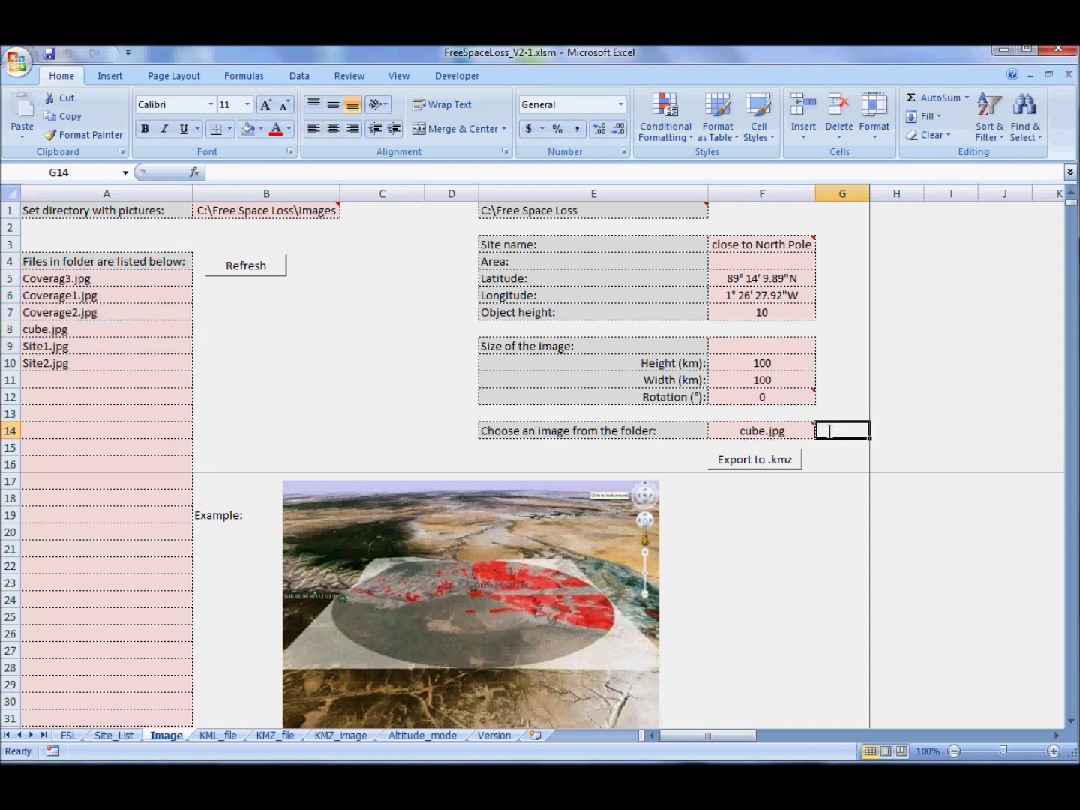
click(814, 425)
click(822, 429)
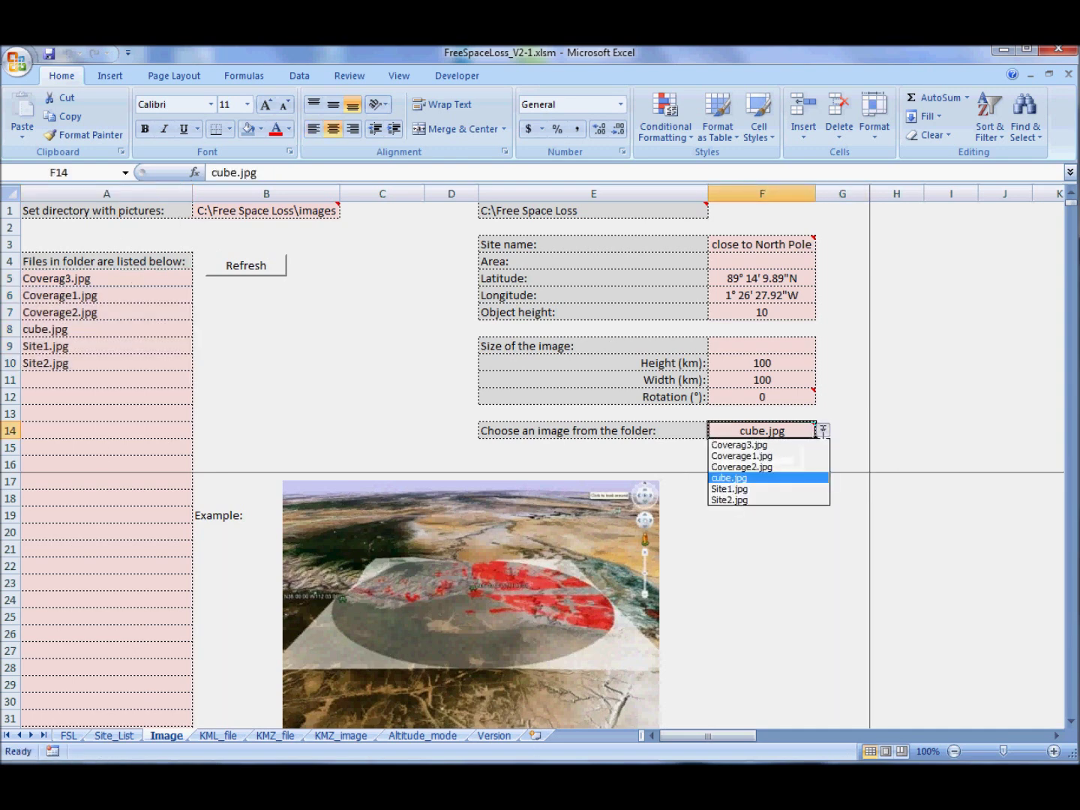
click(767, 488)
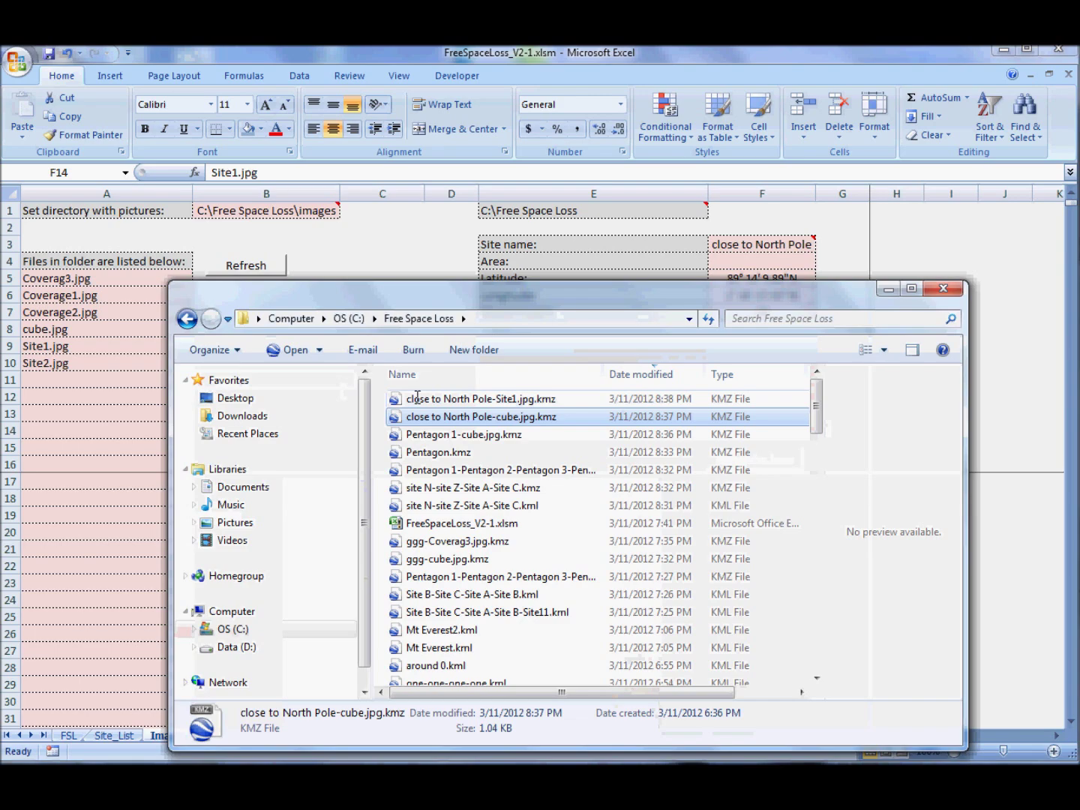
- Open the exported Site1 KMZ in Google Earth, hide the other Ground Overlays entry, then minimize Google Earth
click(422, 399)
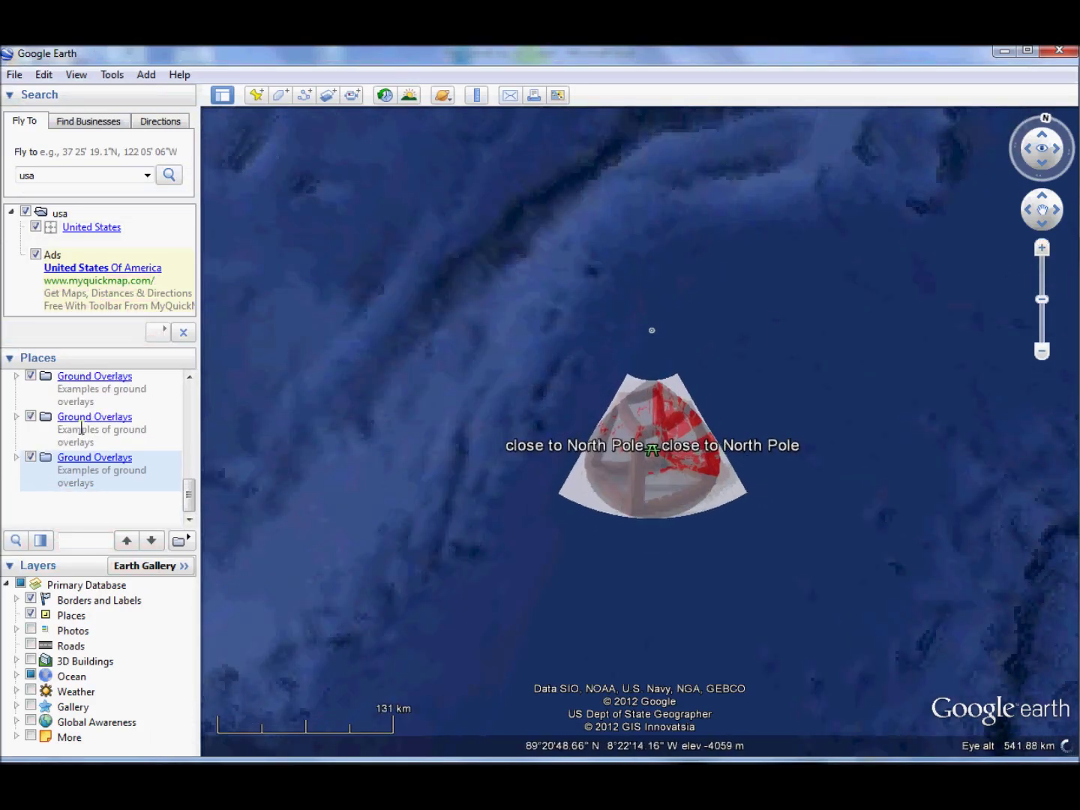
click(33, 419)
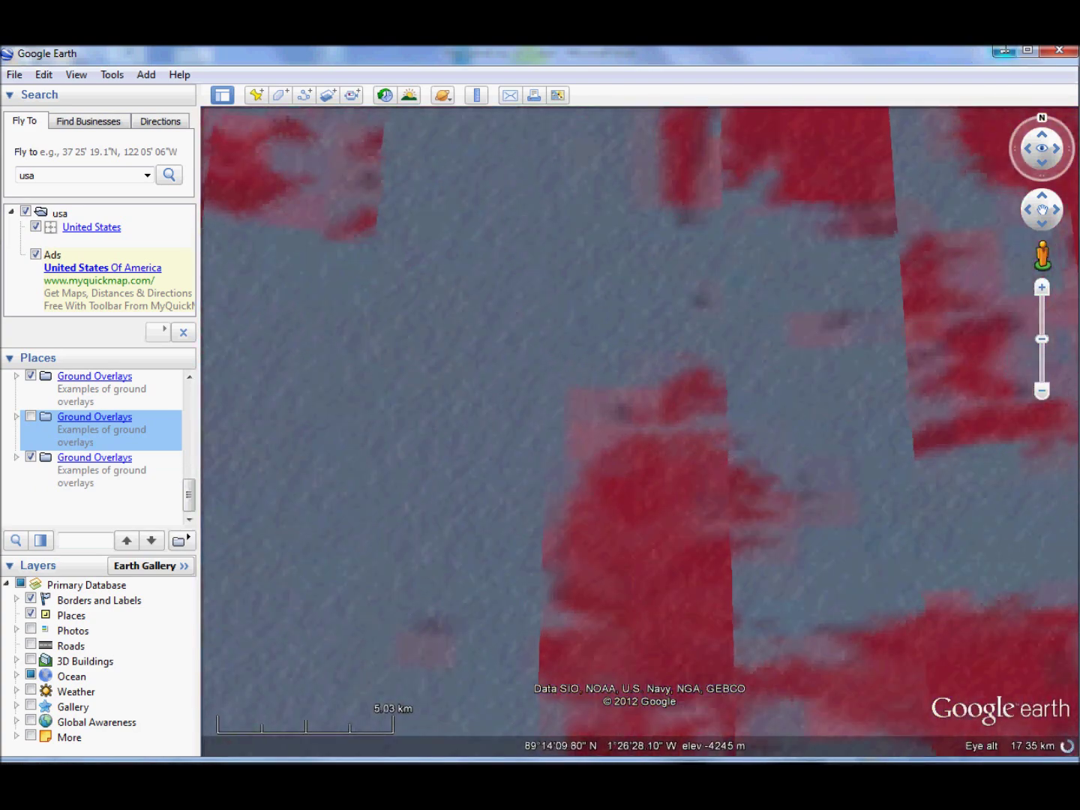
click(1006, 49)
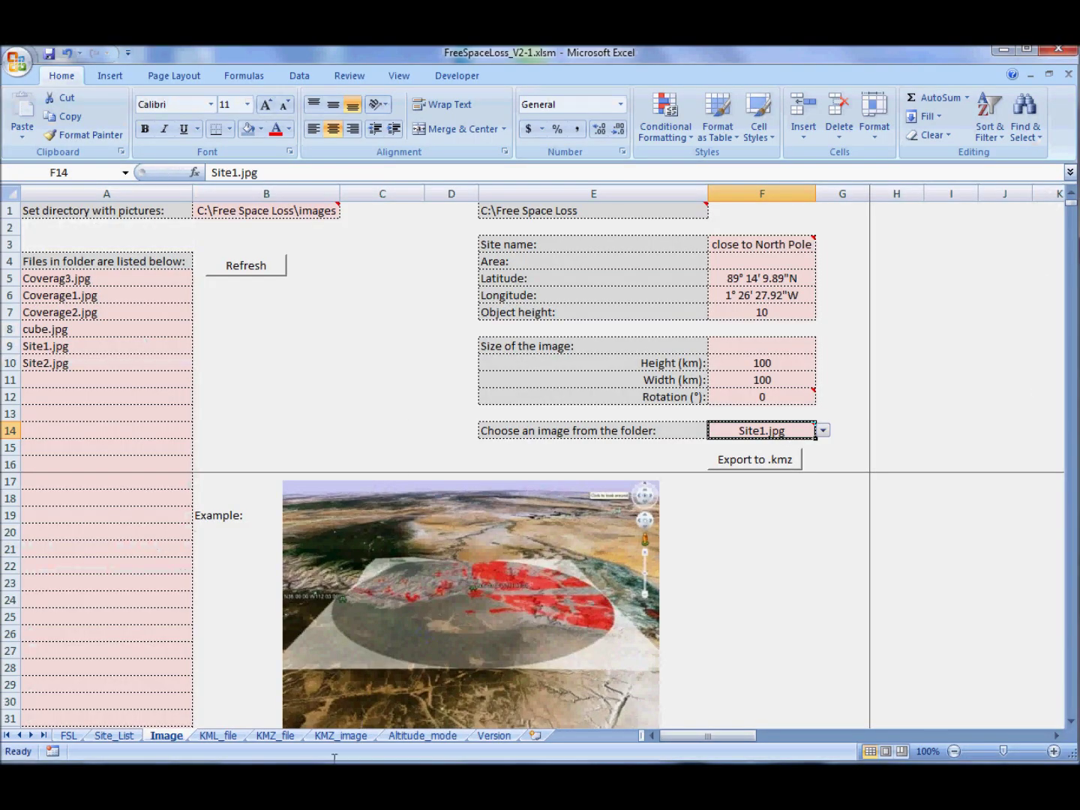
- On the FSL sheet, set the line width in F5 to 5
key(ctrl+Page_Down)
key(ctrl+Page_Down)
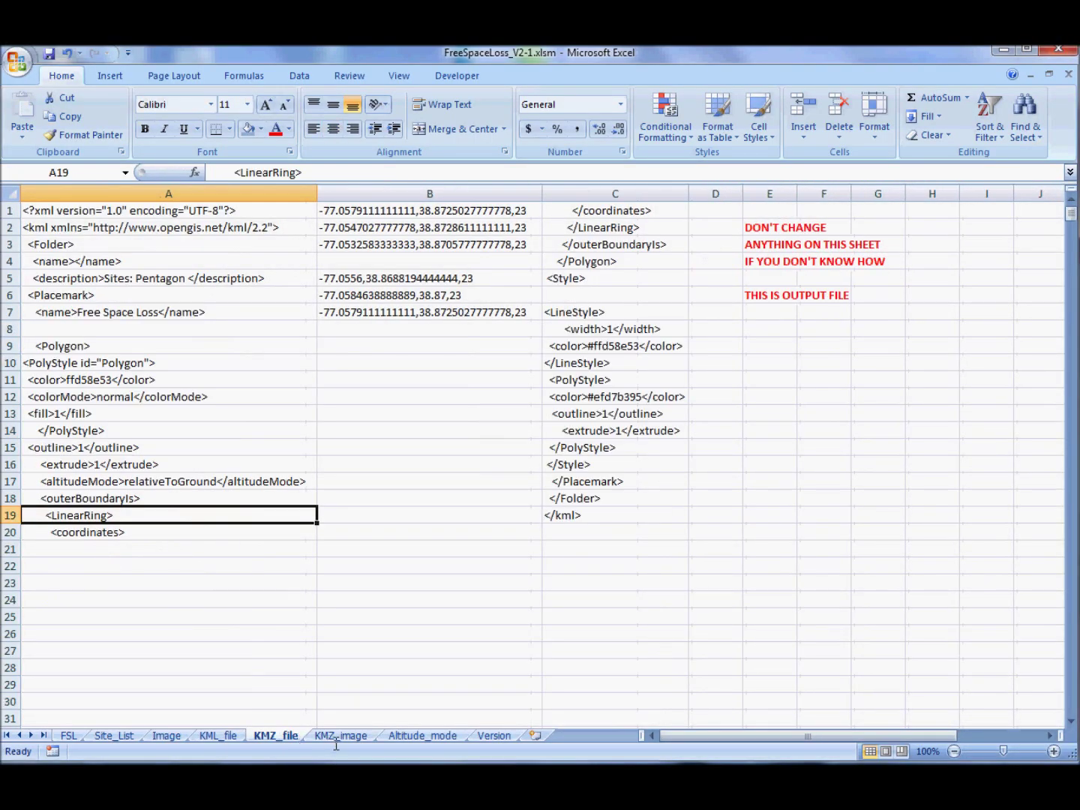
click(337, 737)
click(414, 739)
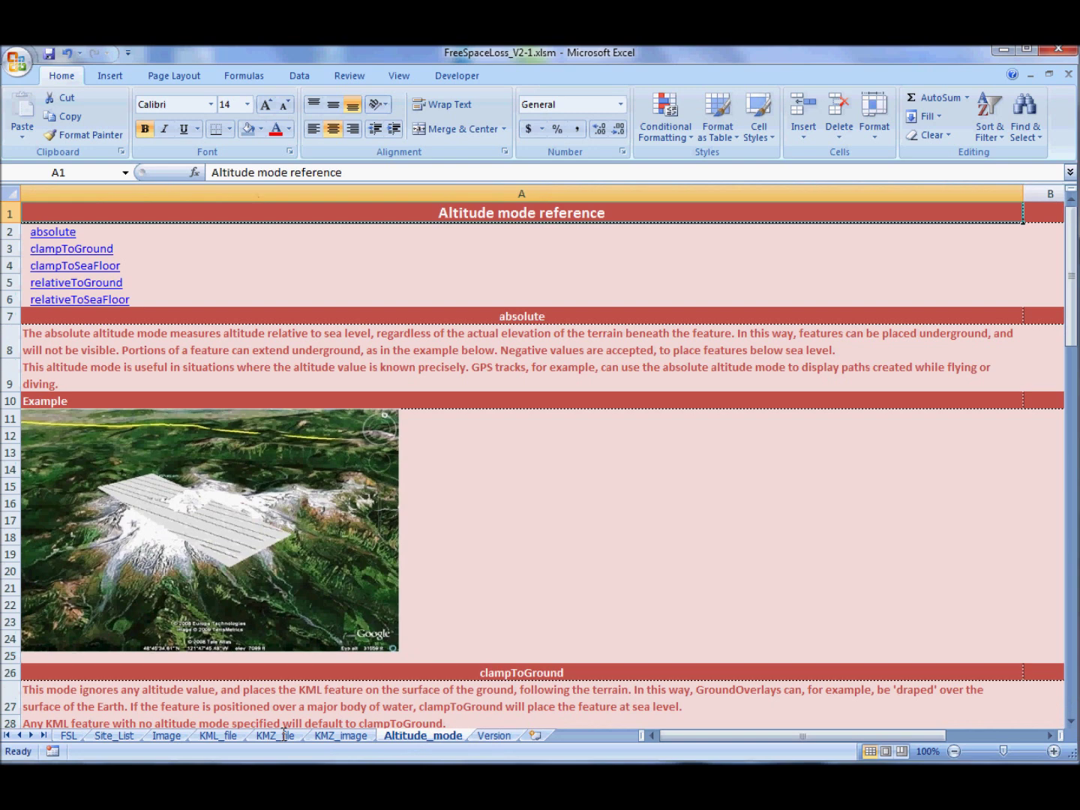
click(74, 734)
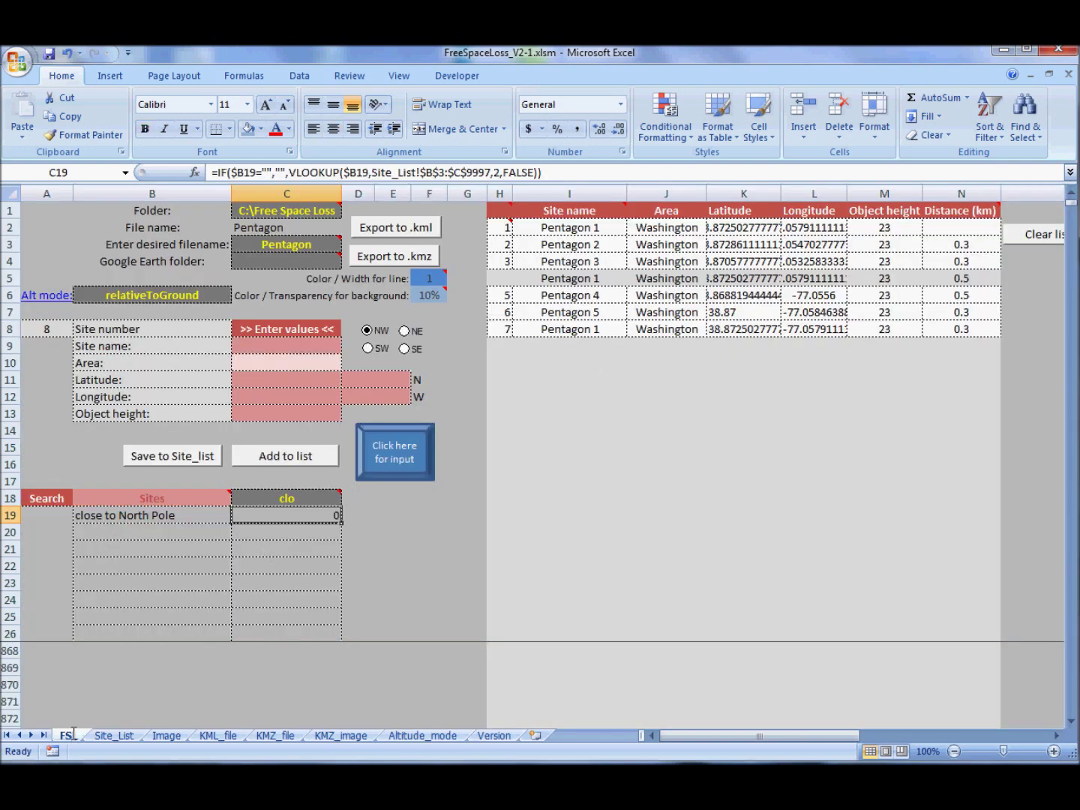
click(420, 280)
text(5)
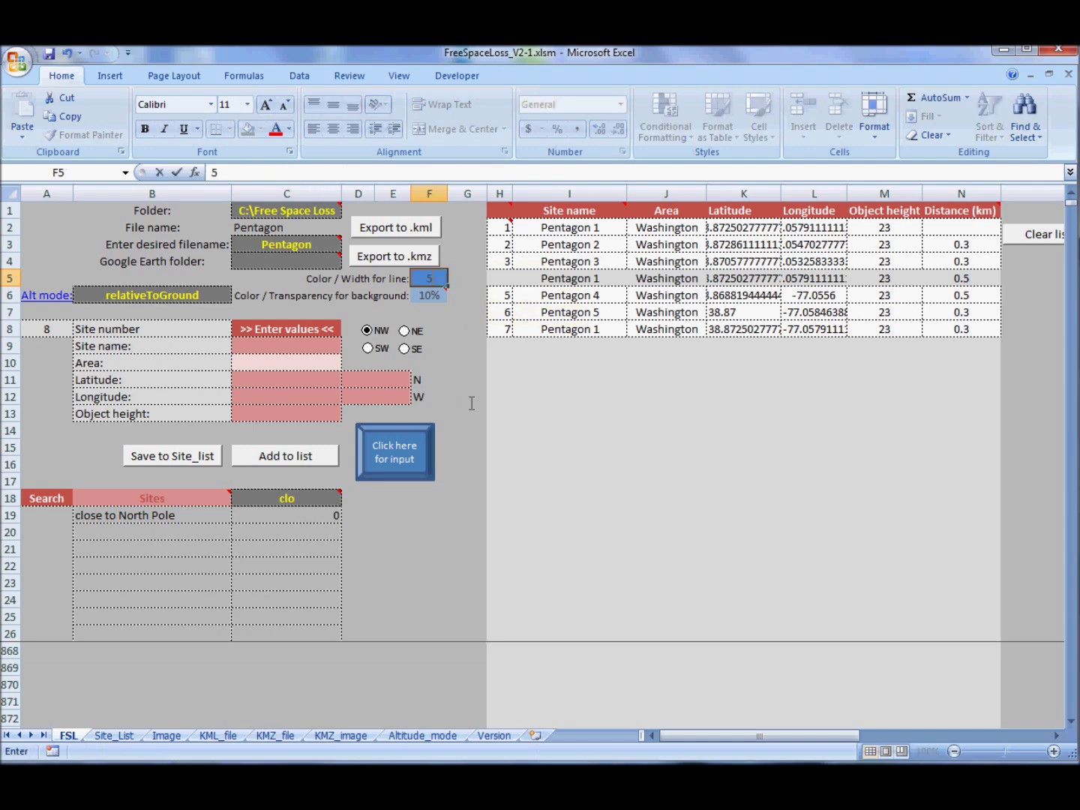
key(Return)
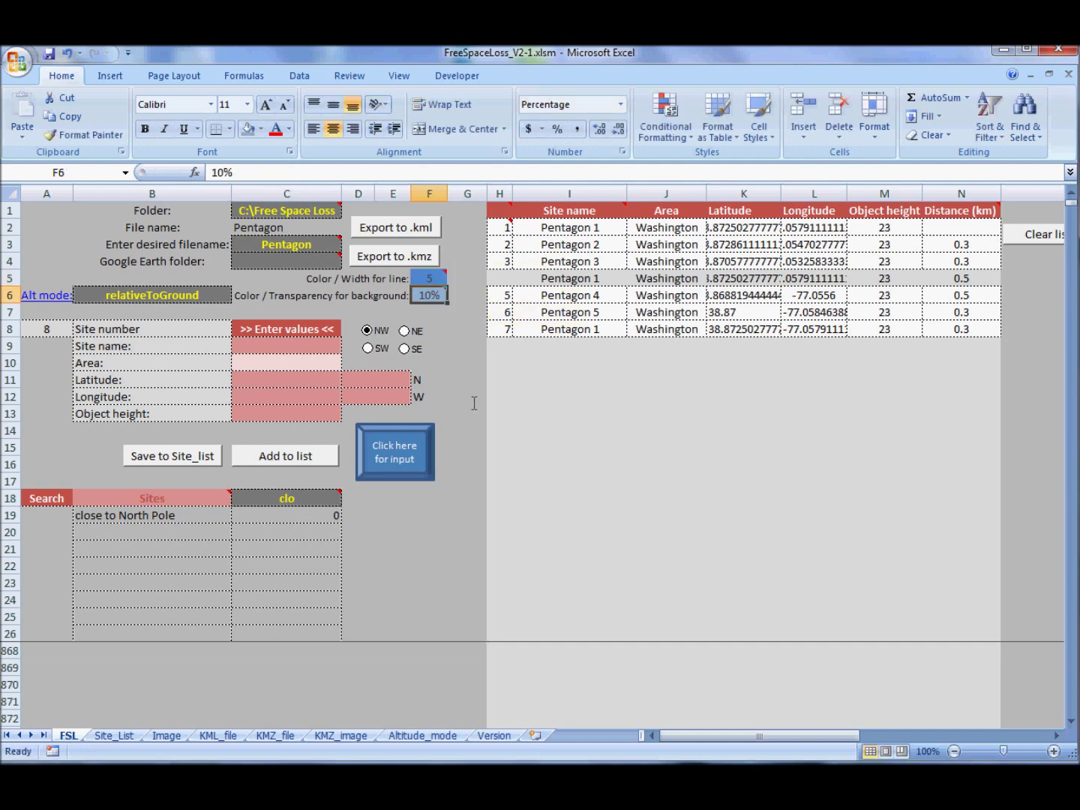
- Set the background transparency in F6 to 70% and empty the site list
text(78)
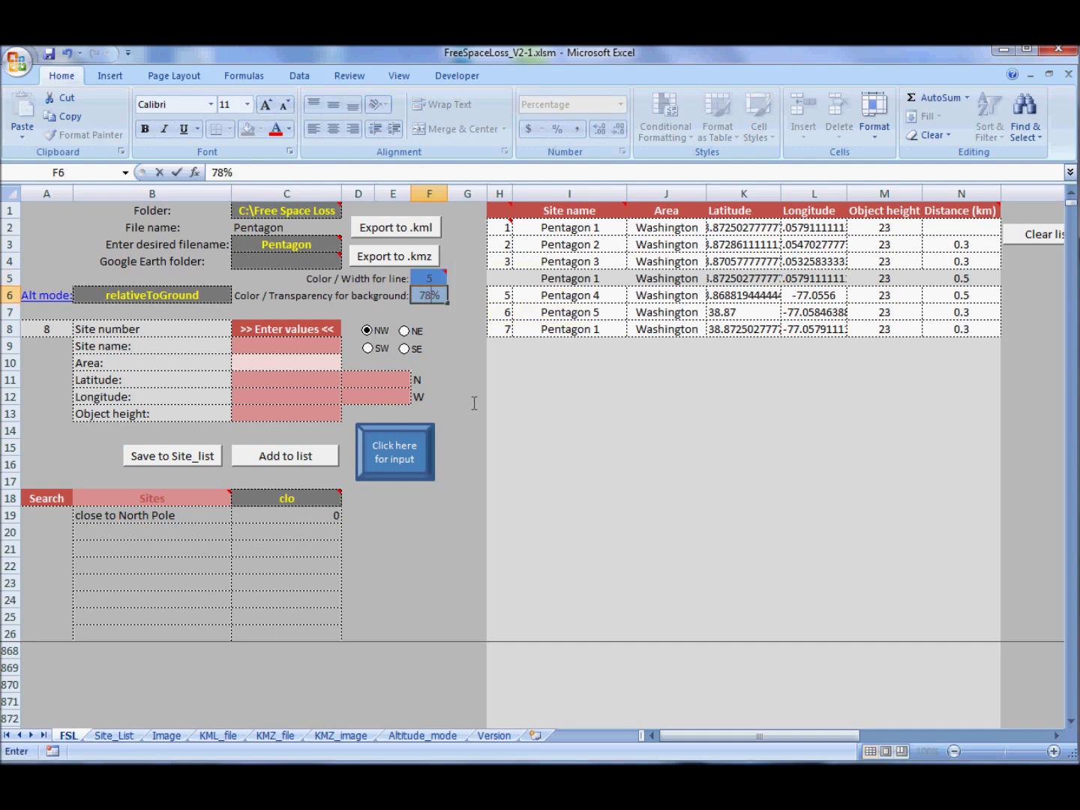
key(BackSpace)
text(0)
key(Return)
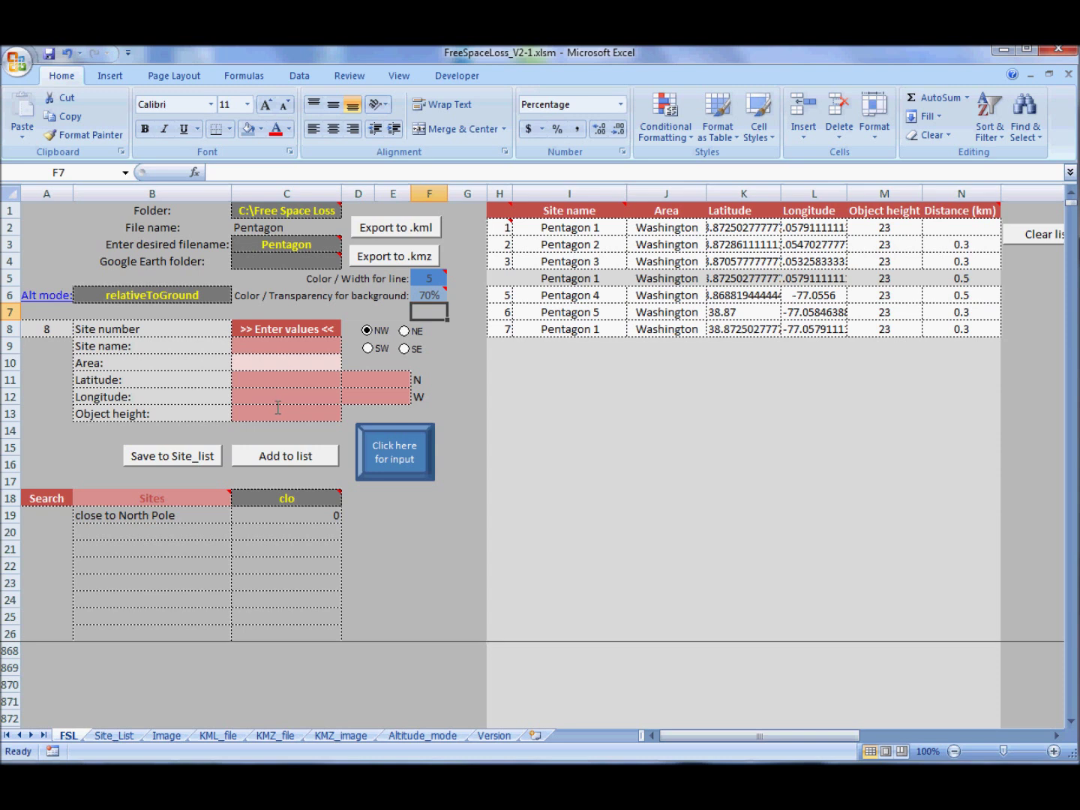
click(1028, 235)
- Enter an e-mail address in I10 and clear the desired filename Pentagon from C3
click(583, 362)
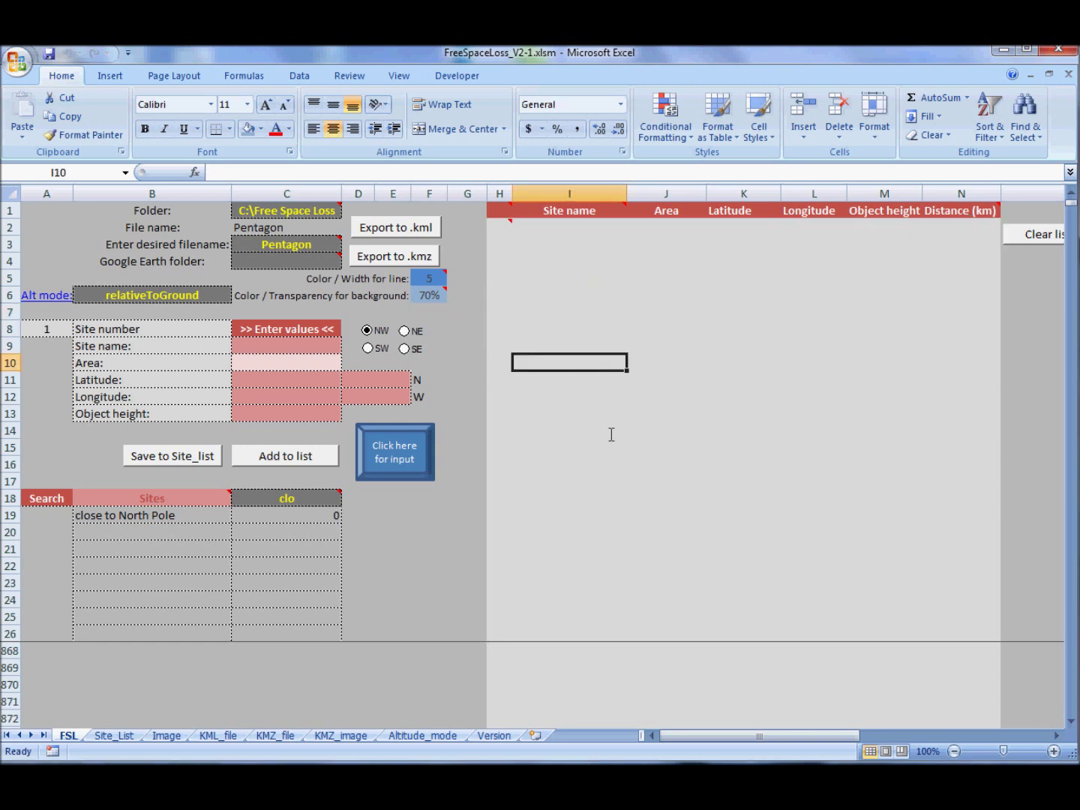
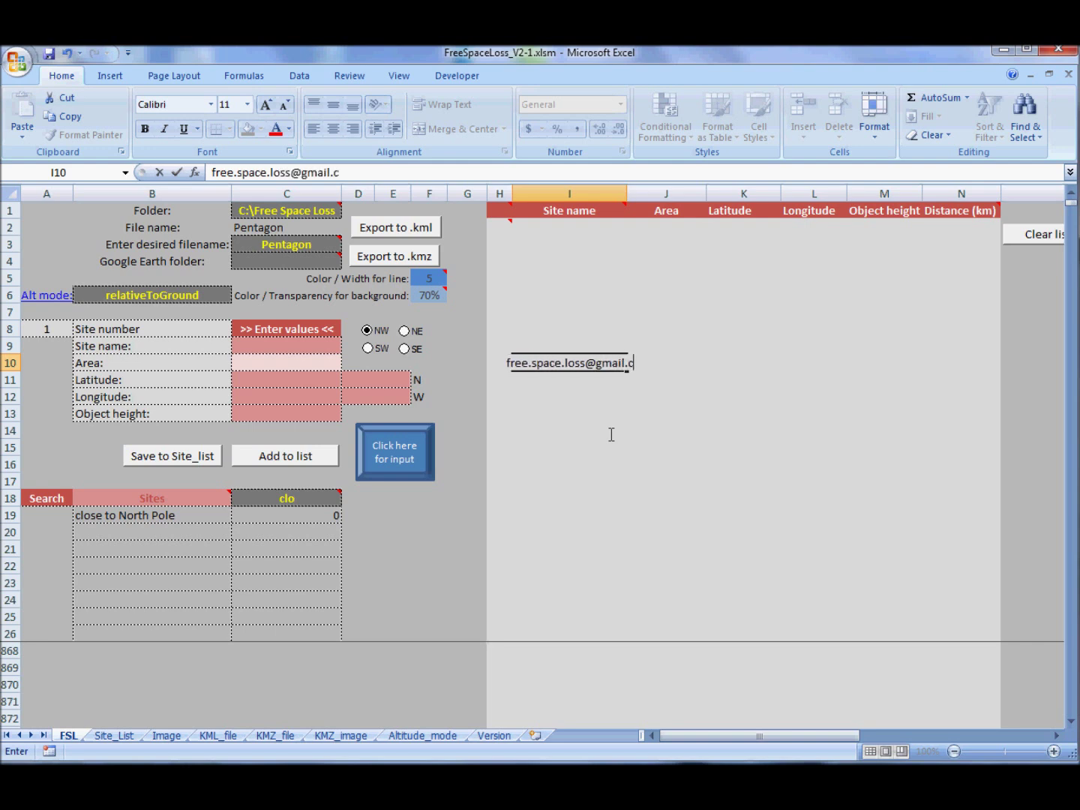
key(Return)
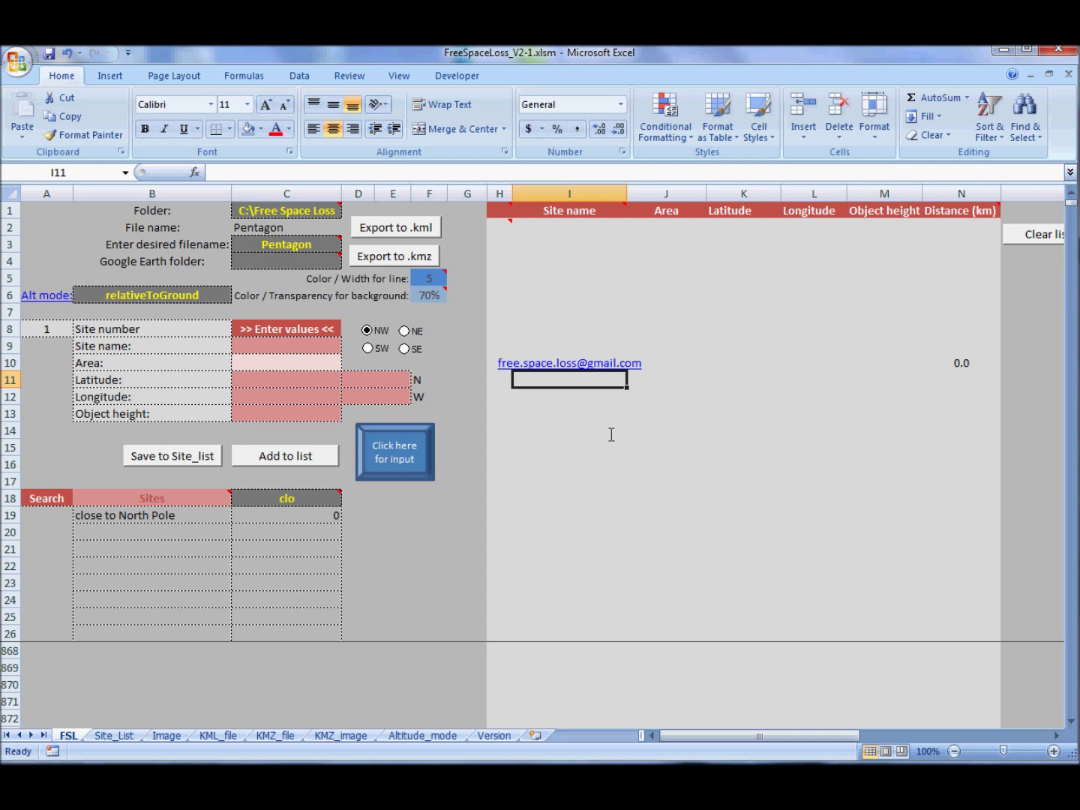
key(Down)
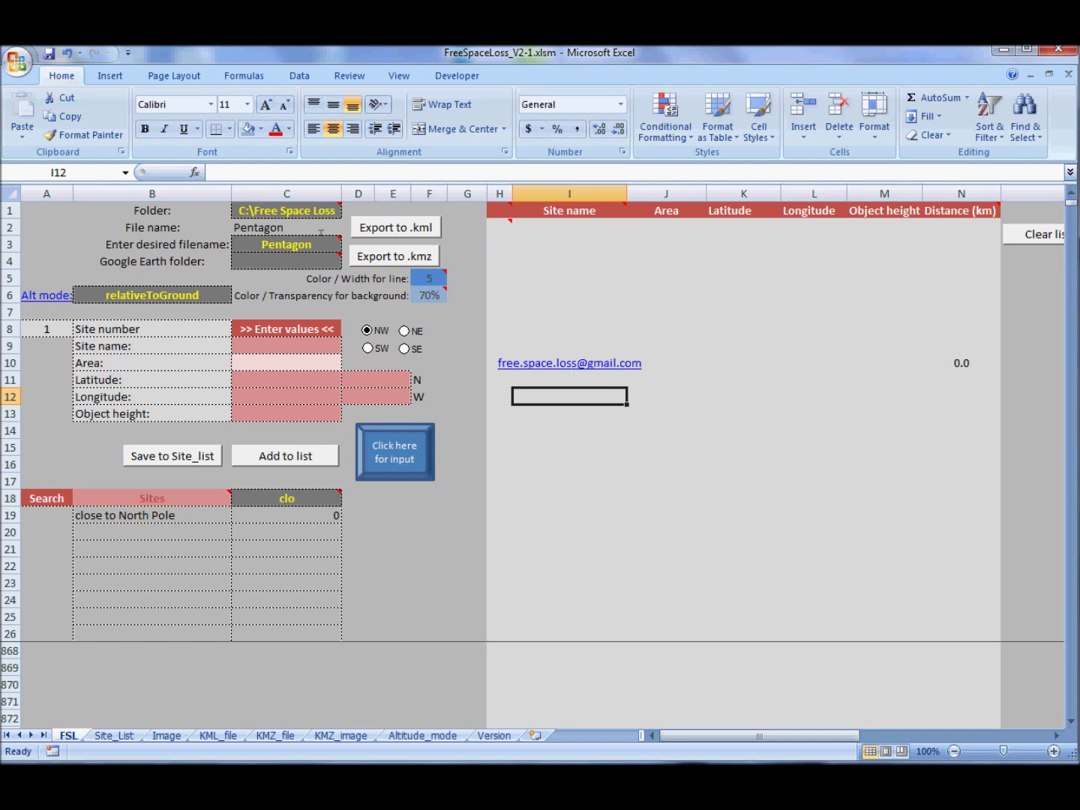
click(287, 244)
key(Delete)
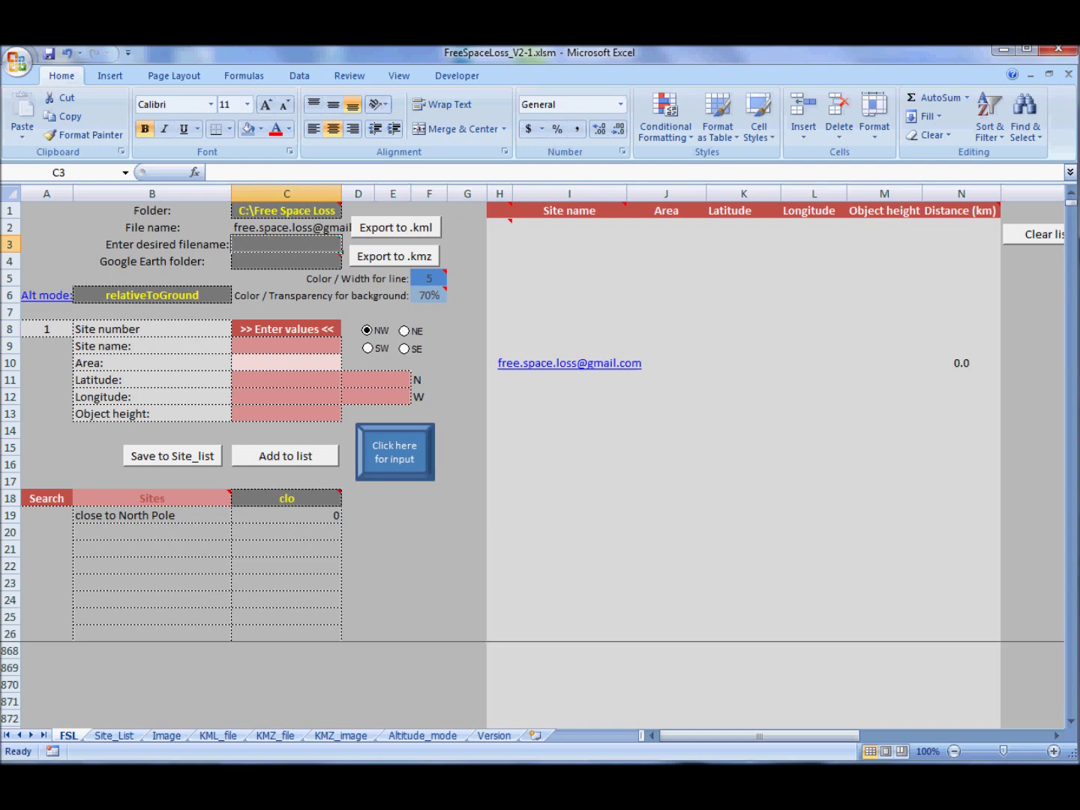